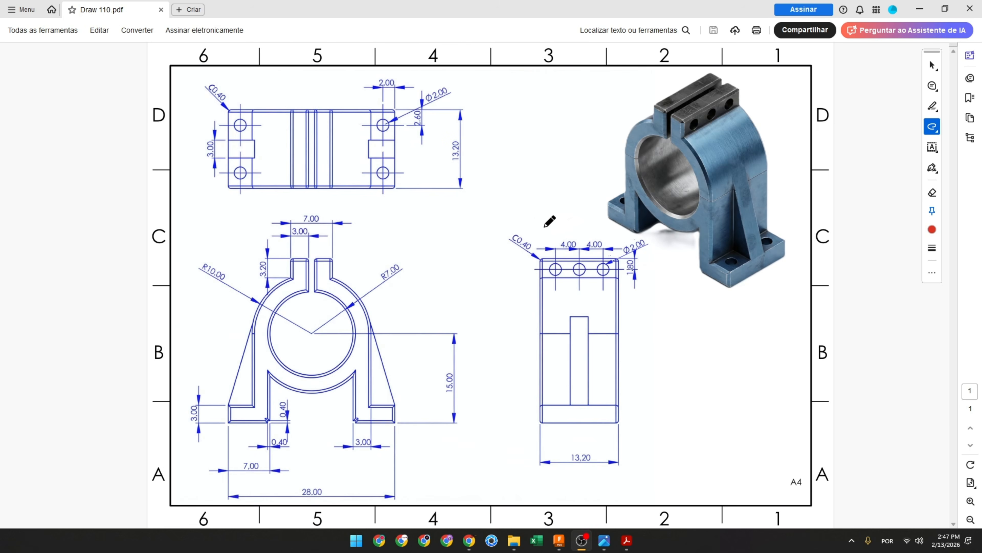
# Draw red freehand arrows pointing at the picture of the finished part and at the front view.
pyautogui.moveTo(497, 167)
pyautogui.mouseDown()
pyautogui.moveTo(565, 168)
pyautogui.moveTo(553, 177)
pyautogui.mouseUp()
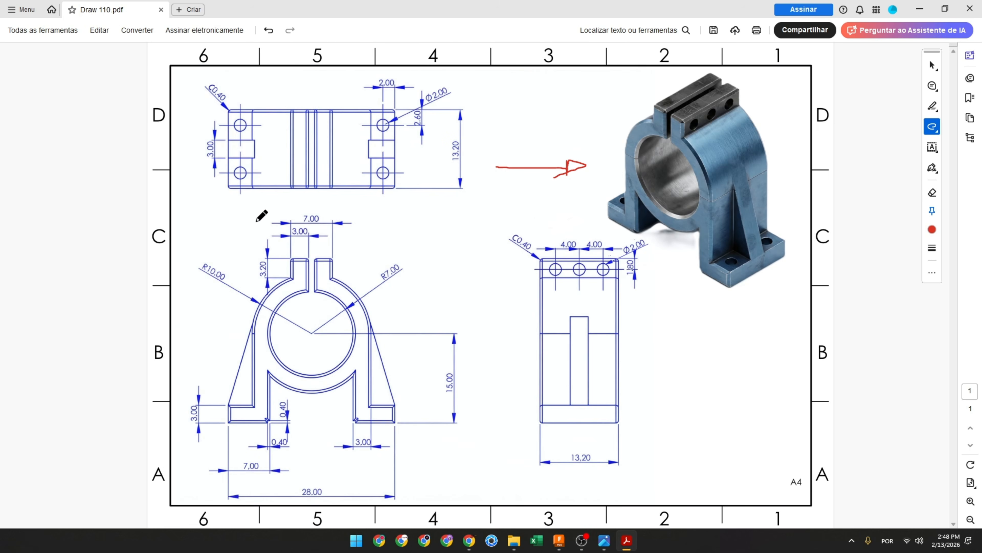
pyautogui.moveTo(200, 209)
pyautogui.mouseDown()
pyautogui.moveTo(239, 258)
pyautogui.moveTo(223, 250)
pyautogui.mouseUp()
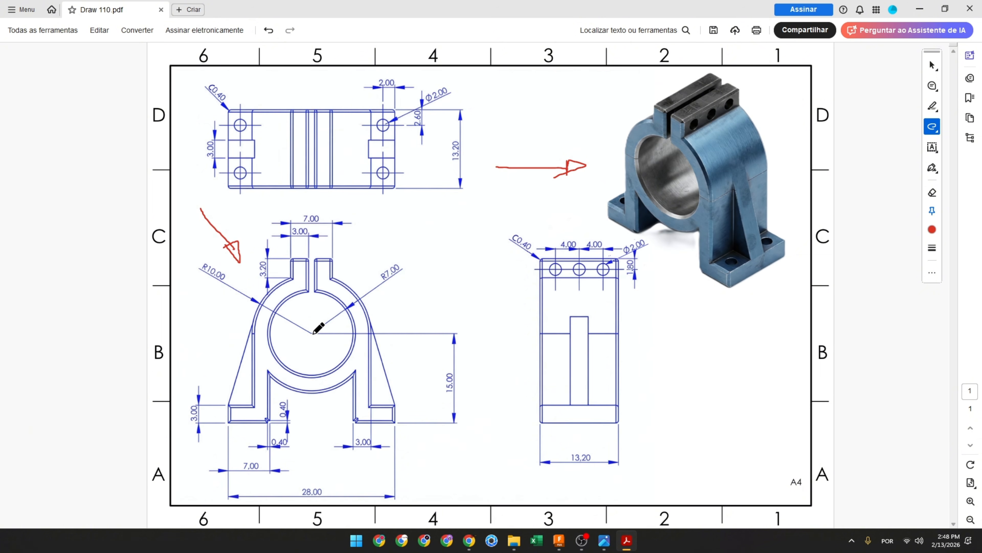
# Trace the left bore and clamp slot outline in red on the front view, marking R7.00, 3.00 and the 0,5 offset.
pyautogui.keyDown('ctrl'); pyautogui.scroll(3, 295, 330); pyautogui.keyUp('ctrl')
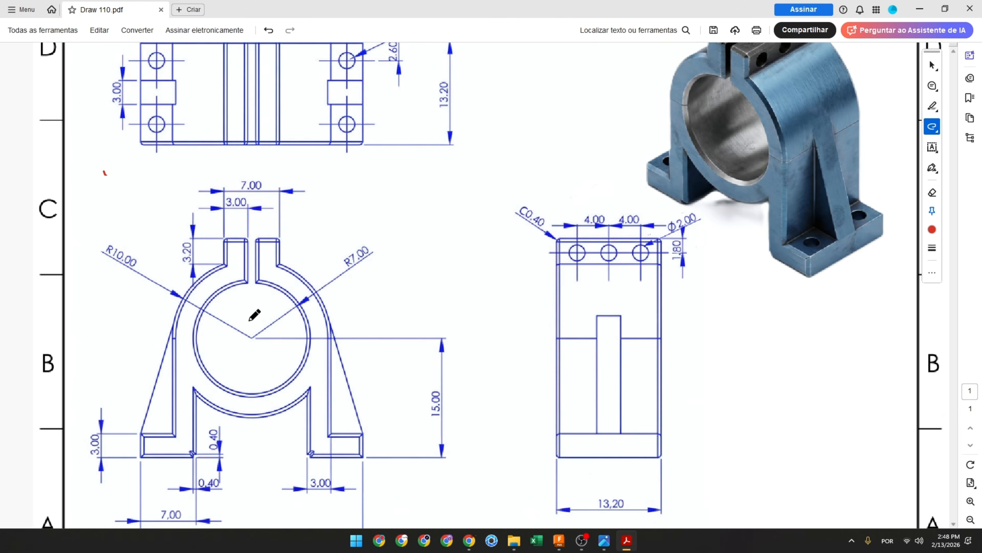
pyautogui.moveTo(236, 315); pyautogui.dragTo(236, 366)
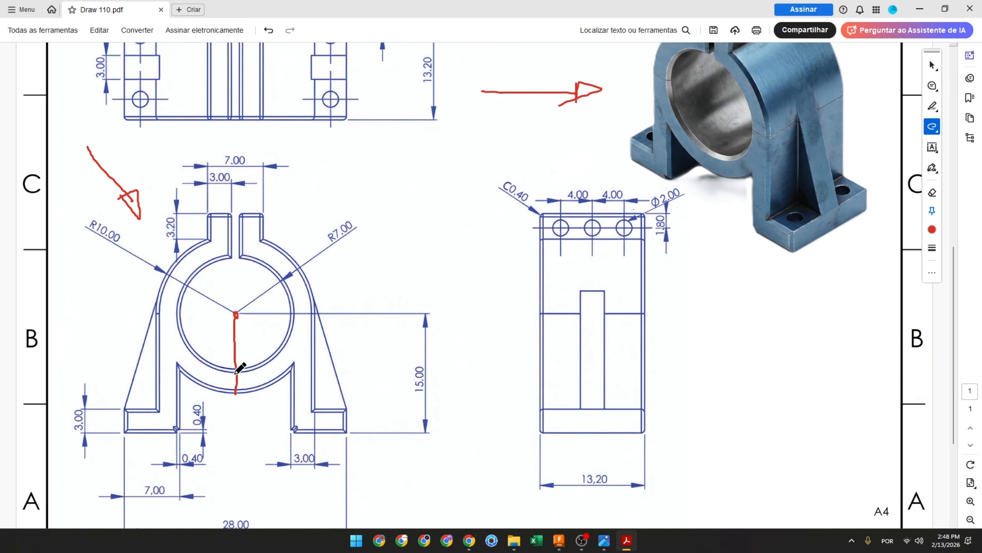
pyautogui.moveTo(234, 369)
pyautogui.mouseDown()
pyautogui.moveTo(176, 327)
pyautogui.moveTo(194, 270)
pyautogui.moveTo(239, 255)
pyautogui.mouseUp()
pyautogui.moveTo(340, 237); pyautogui.dragTo(330, 245)
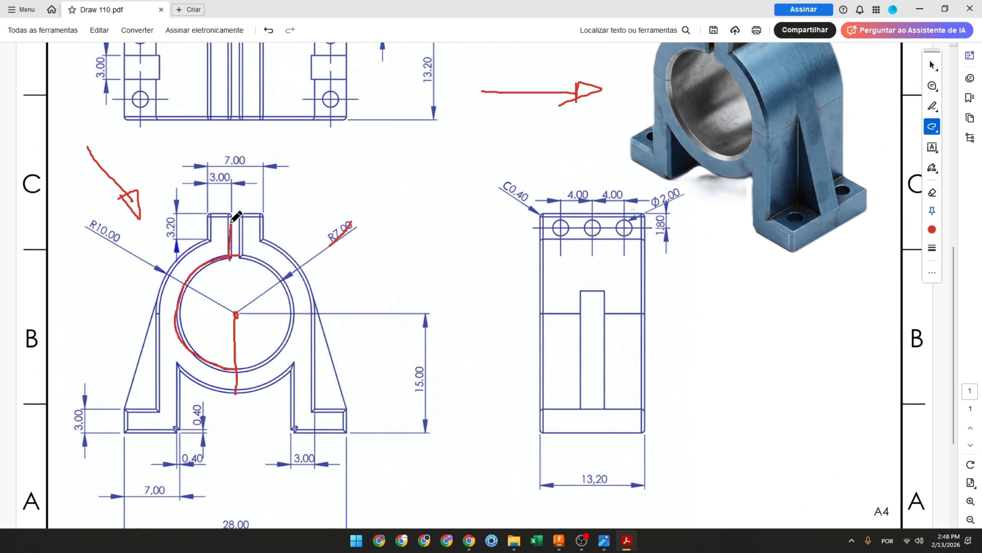
pyautogui.moveTo(222, 213); pyautogui.dragTo(198, 212)
pyautogui.moveTo(209, 178); pyautogui.dragTo(225, 181)
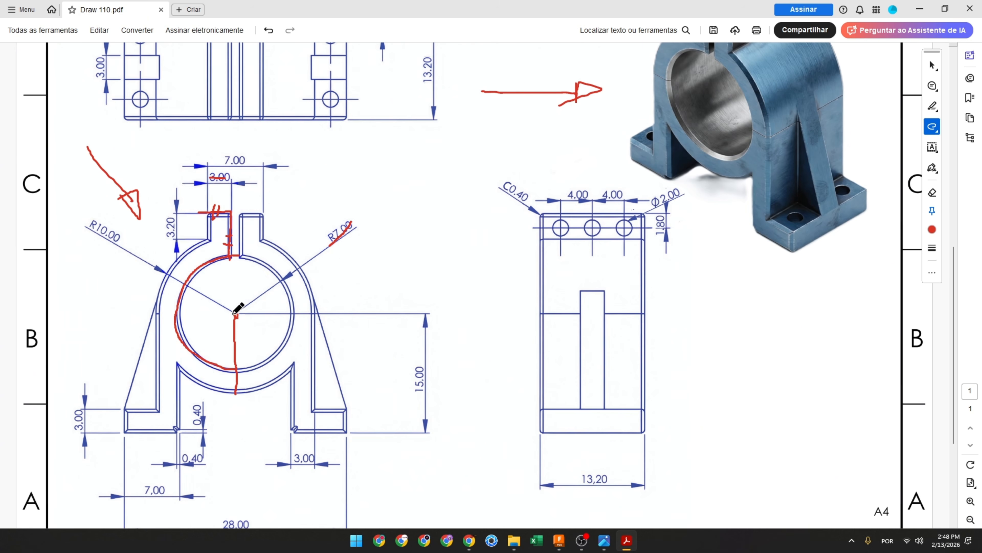
pyautogui.moveTo(280, 197); pyautogui.dragTo(304, 201)
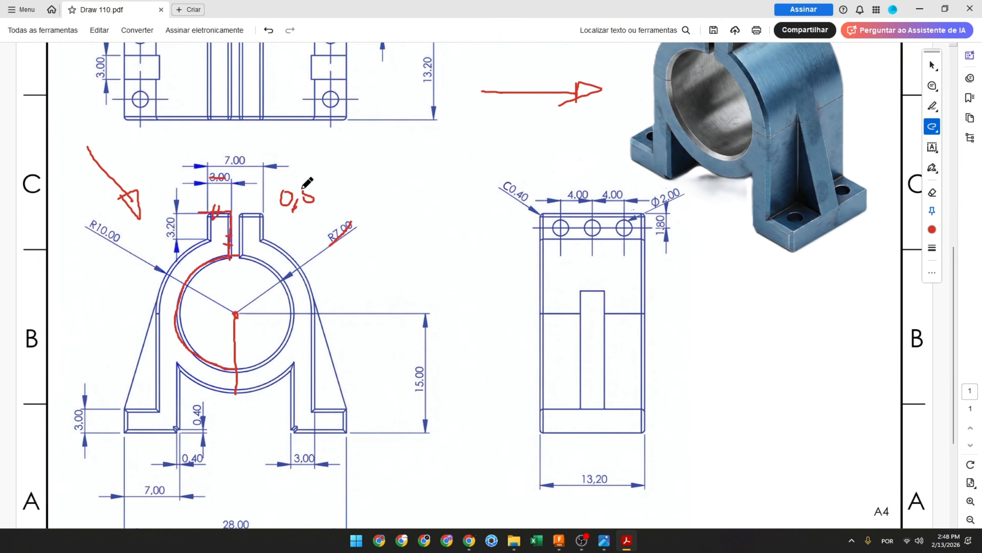
# Switch to Autodesk Fusion and start a new sketch on the front plane.
pyautogui.hotkey('alt', 'Tab')
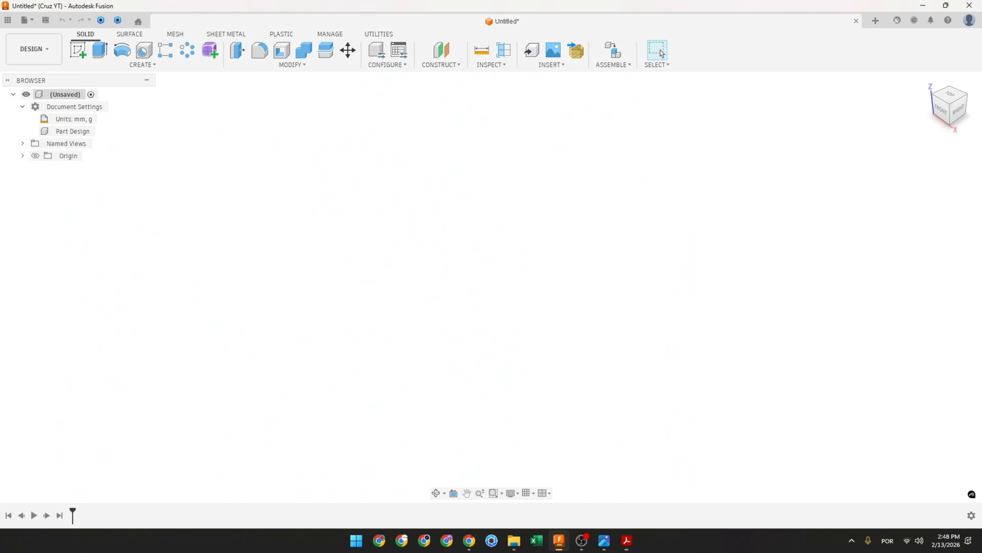
pyautogui.click(78, 50)
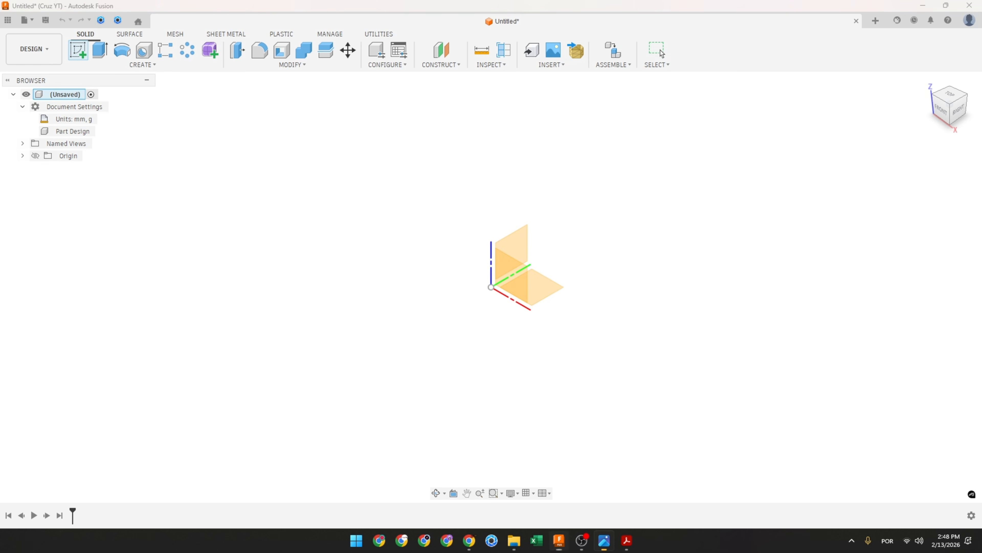
pyautogui.click(515, 267)
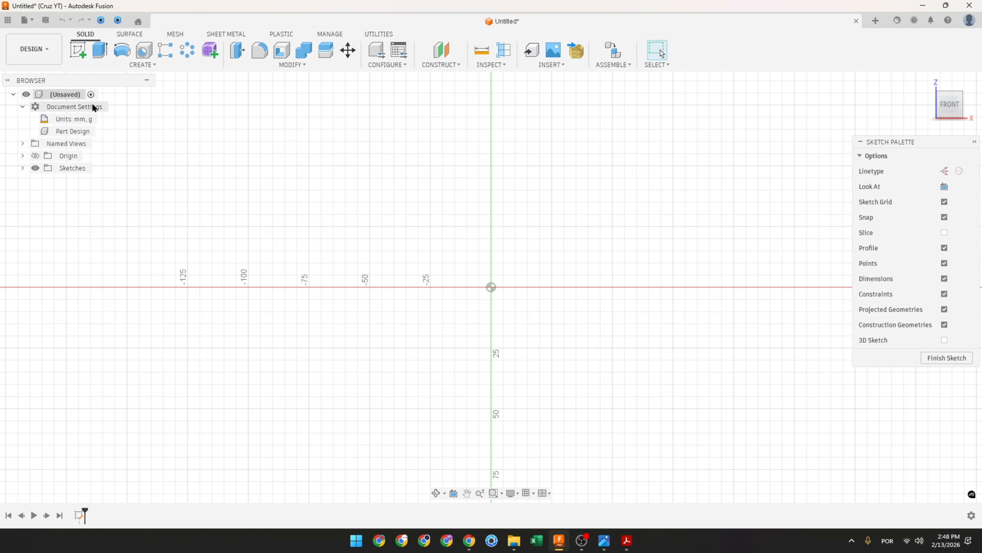
# Draw a vertical construction line about 25 mm long straight down from the origin.
pyautogui.click(79, 51)
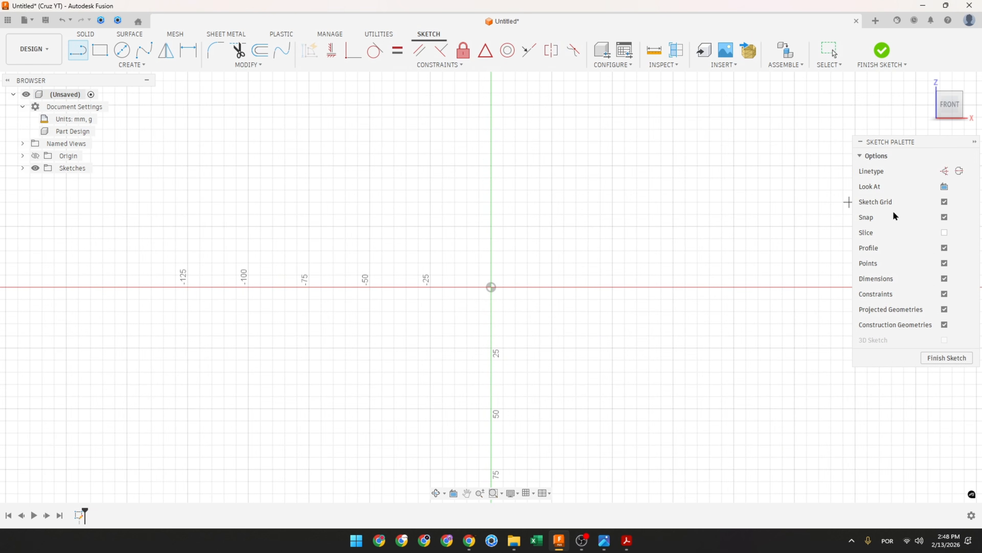
pyautogui.click(491, 287)
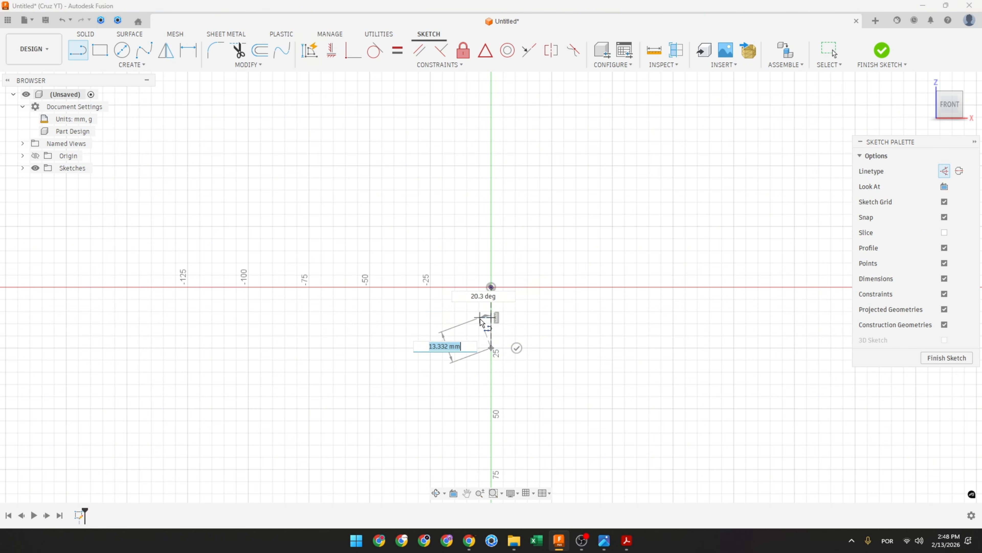
pyautogui.click(491, 347)
pyautogui.press('Escape')
# Draw a normal-linetype center point arc of radius 7 mm around the origin, sweeping the left side from the centerline to just short of its top.
pyautogui.click(134, 65)
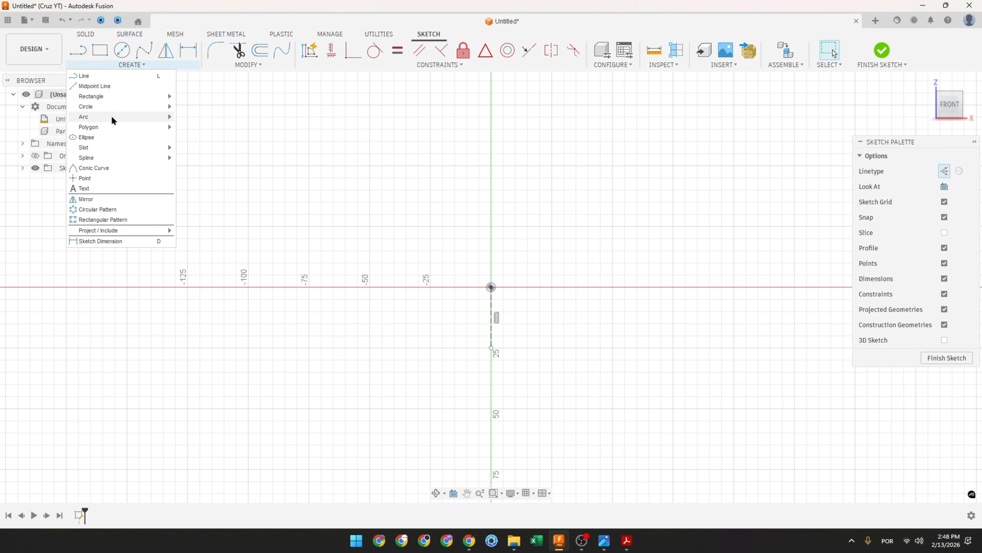
pyautogui.moveTo(113, 118)
pyautogui.click(196, 129)
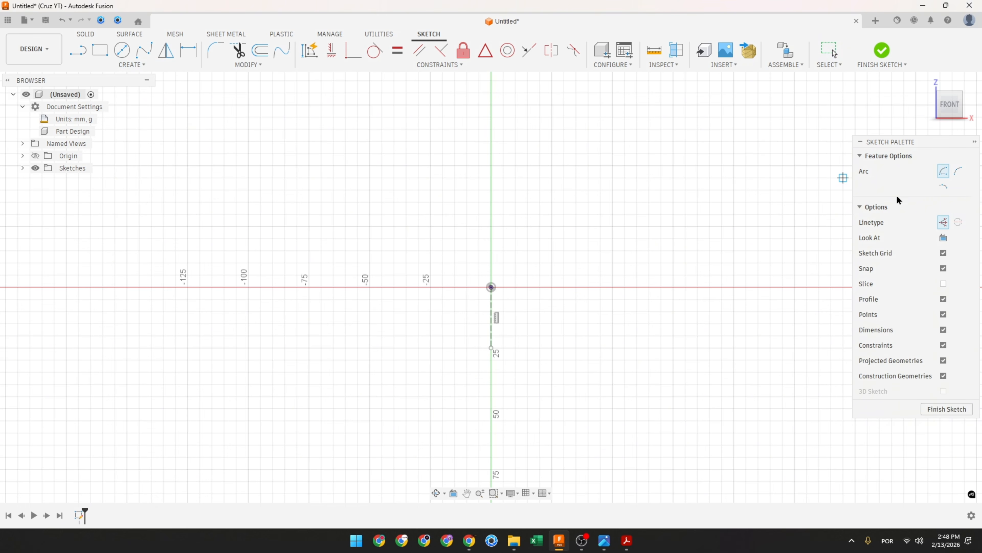
pyautogui.scroll(5, 491, 287)
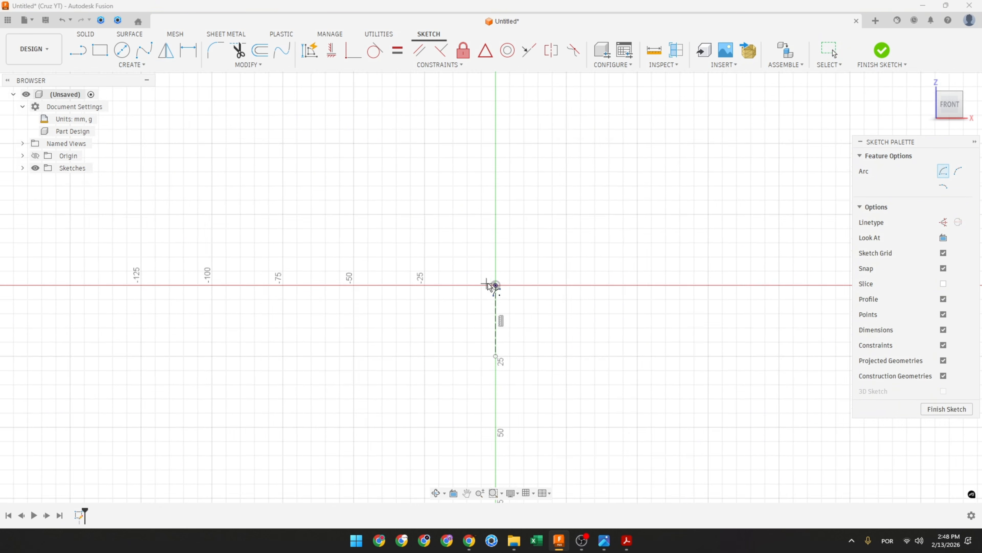
pyautogui.click(492, 284)
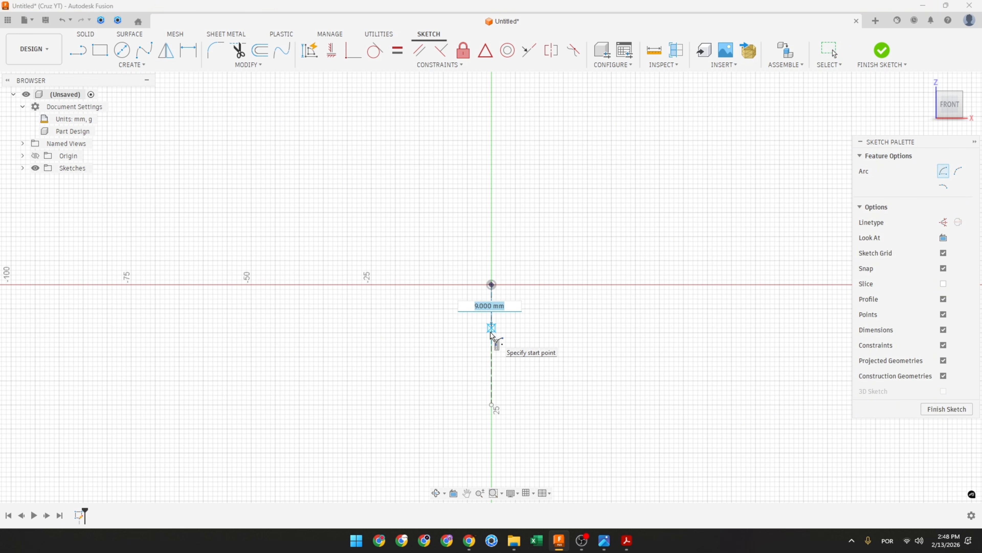
pyautogui.write('7')
pyautogui.click(492, 332)
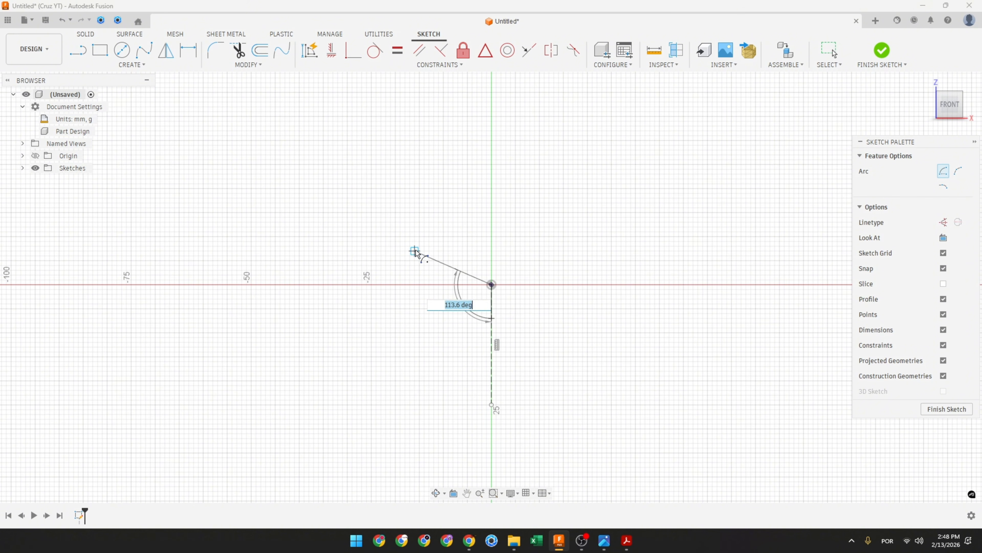
pyautogui.click(486, 245)
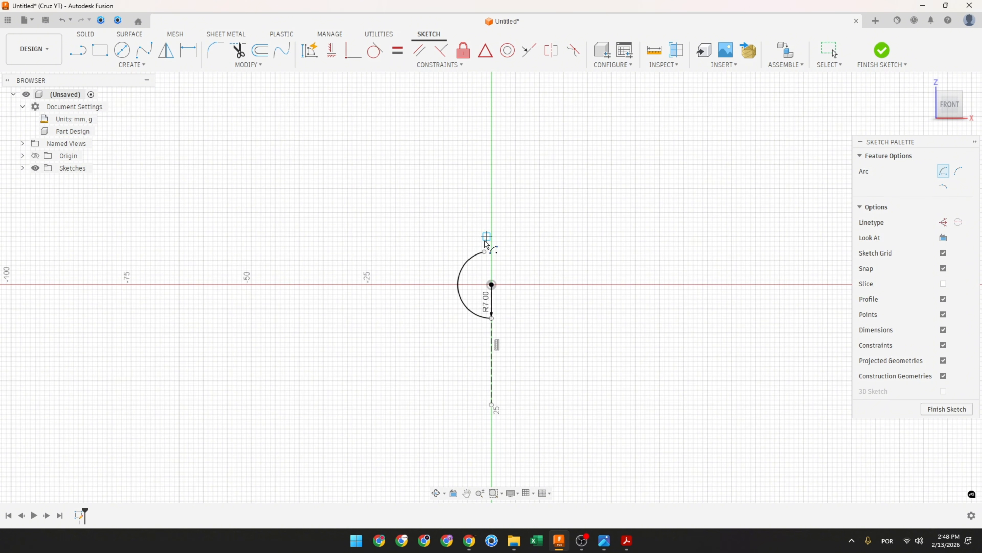
# Draw a vertical line up from the arc's upper end, followed by a 3 mm horizontal line to the left.
pyautogui.press('l')
pyautogui.click(484, 251)
pyautogui.click(484, 208)
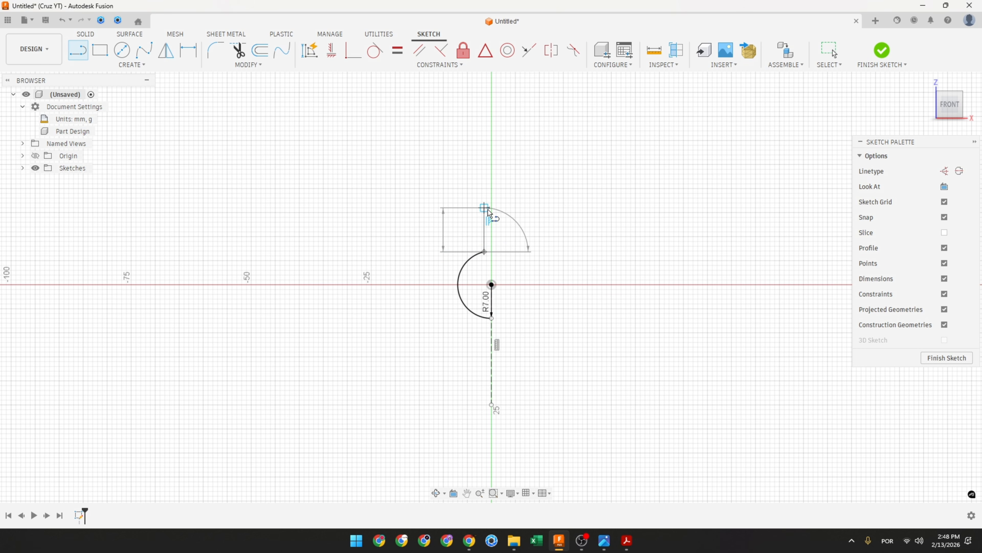
pyautogui.write('3')
pyautogui.press('Return')
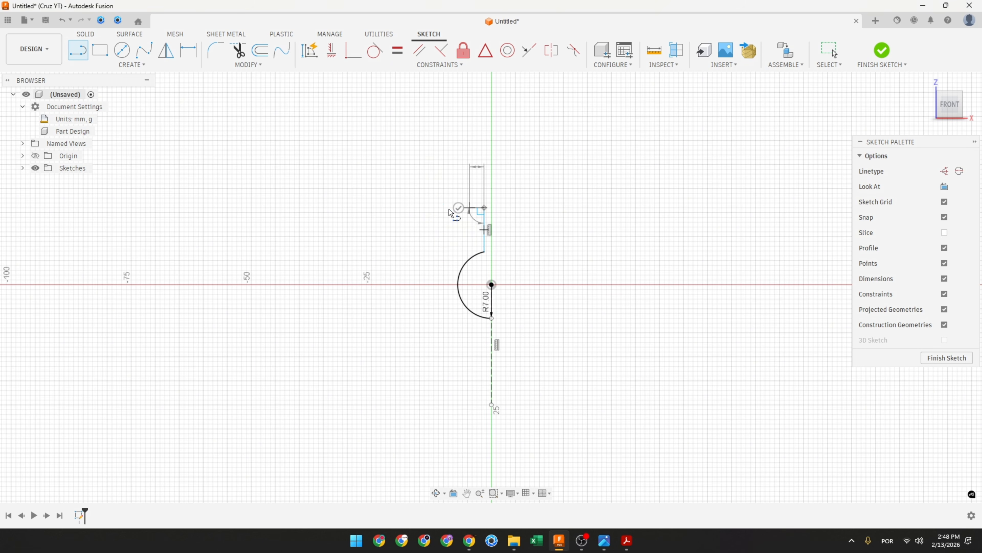
pyautogui.press('Escape')
# Dimension the vertical slot line 0.5 mm from the origin and place the dimension just above the arc's center.
pyautogui.click(188, 49)
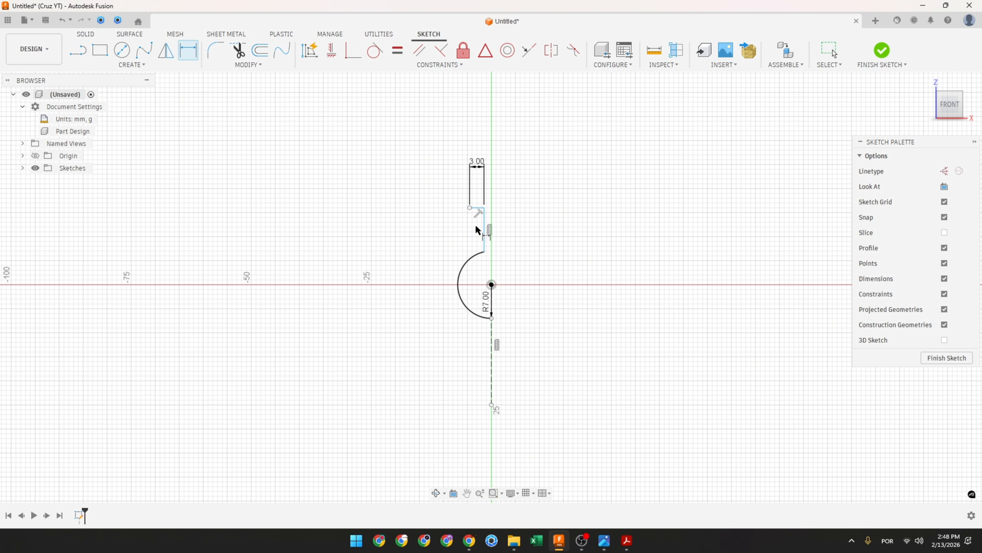
pyautogui.click(485, 232)
pyautogui.click(491, 284)
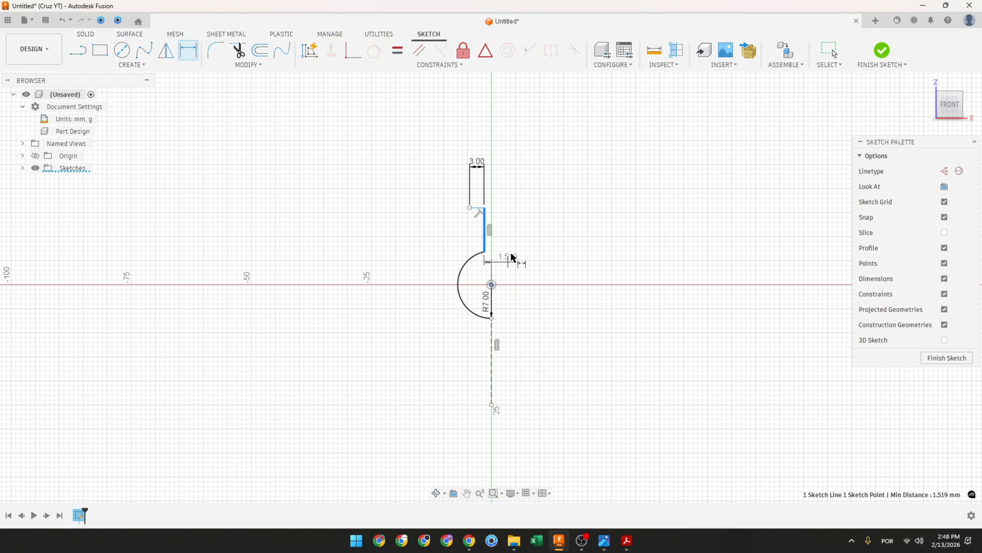
pyautogui.click(519, 242)
pyautogui.write('0.5')
pyautogui.press('Return')
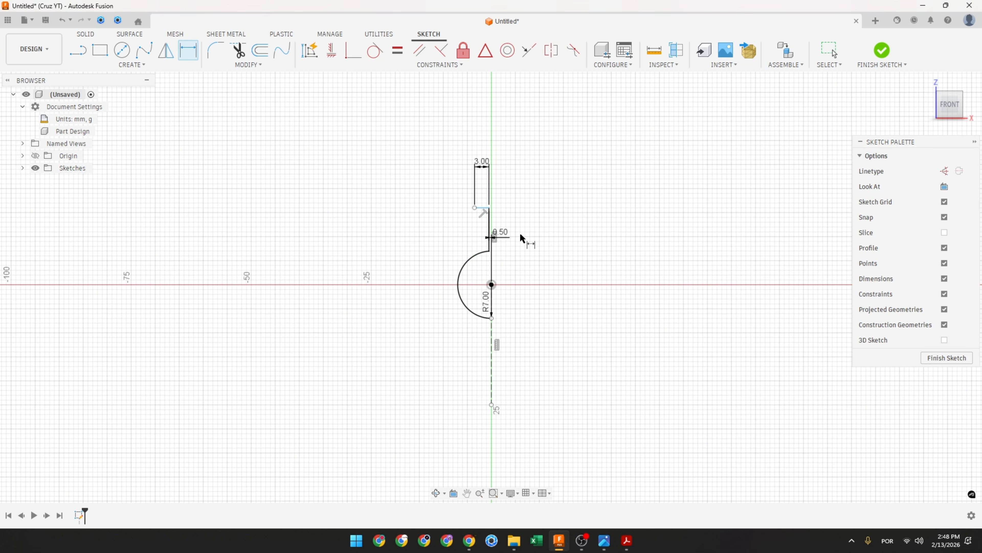
pyautogui.moveTo(504, 241); pyautogui.dragTo(504, 268)
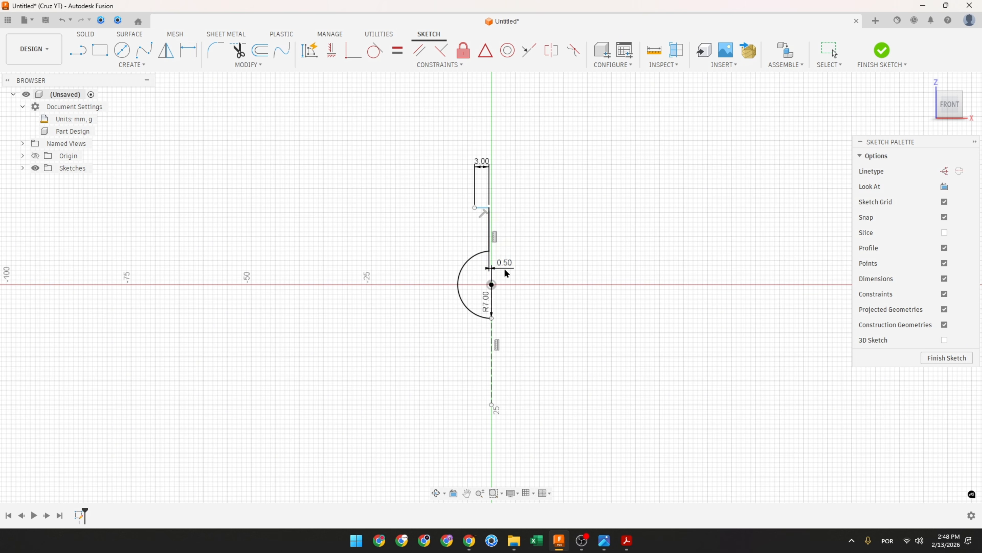
# Shorten the vertical slot line by moving the 3 mm horizontal line down closer to the arc.
pyautogui.scroll(3, 500, 259)
pyautogui.press('Escape')
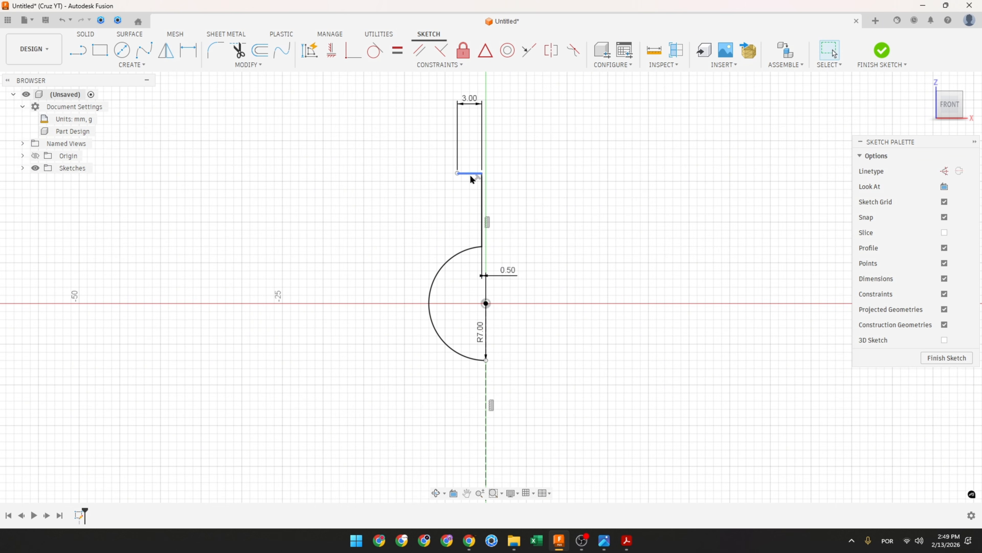
pyautogui.moveTo(468, 174); pyautogui.dragTo(467, 202)
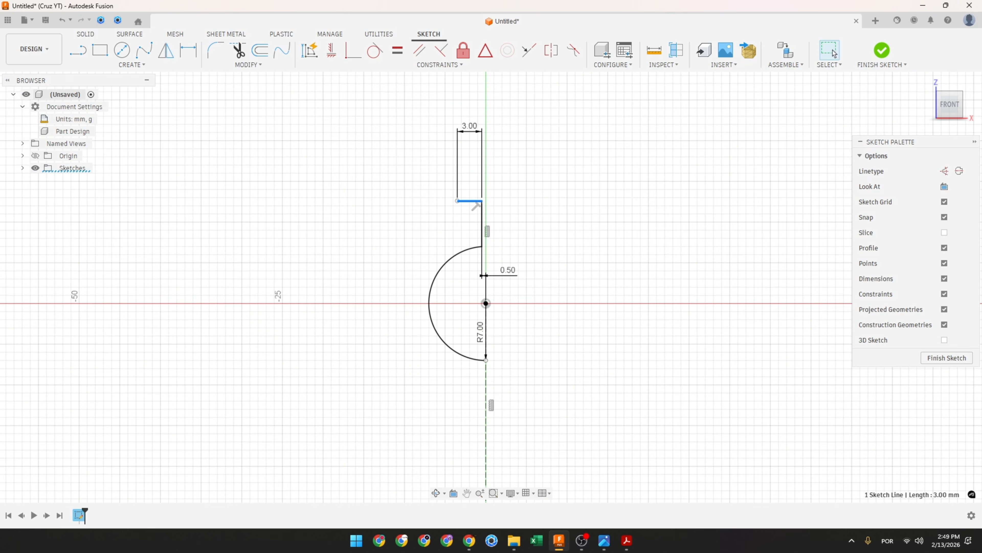
# Switch to the PDF drawing and trace the left outer contour in red, marking the 3.20 and R10.00 dimensions.
pyautogui.hotkey('alt', 'Tab')
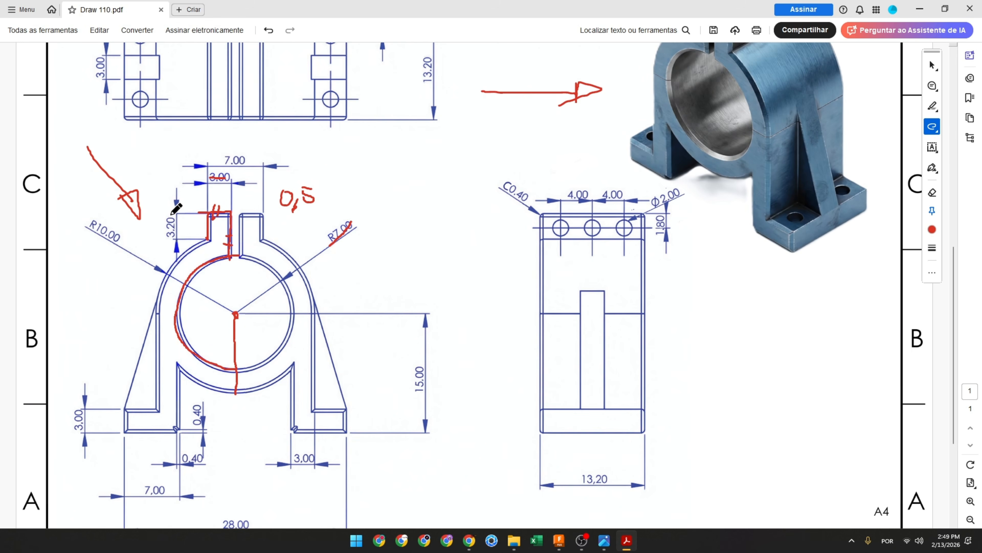
pyautogui.moveTo(171, 213)
pyautogui.mouseDown()
pyautogui.moveTo(182, 252)
pyautogui.moveTo(150, 297)
pyautogui.moveTo(169, 347)
pyautogui.moveTo(236, 392)
pyautogui.mouseUp()
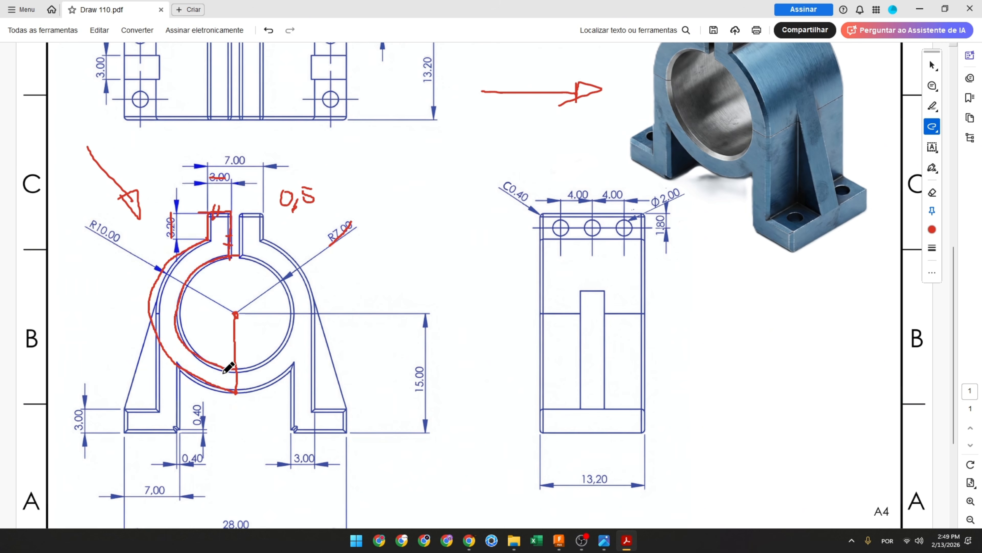
pyautogui.moveTo(91, 223); pyautogui.dragTo(119, 241)
# Switch back to Fusion and draw a short vertical line down from the left end of the 3 mm line.
pyautogui.hotkey('alt', 'Tab')
pyautogui.click(77, 50)
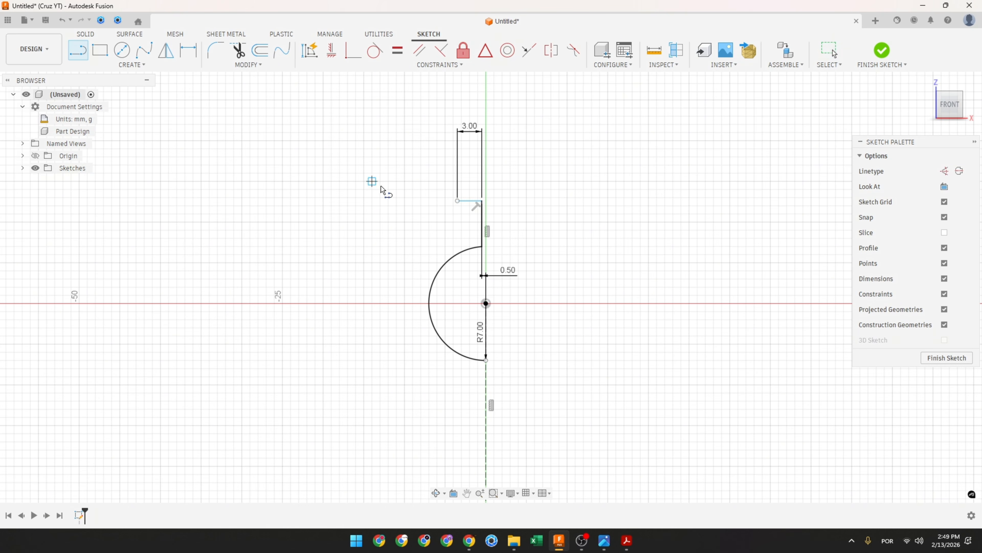
pyautogui.moveTo(459, 205); pyautogui.dragTo(457, 230)
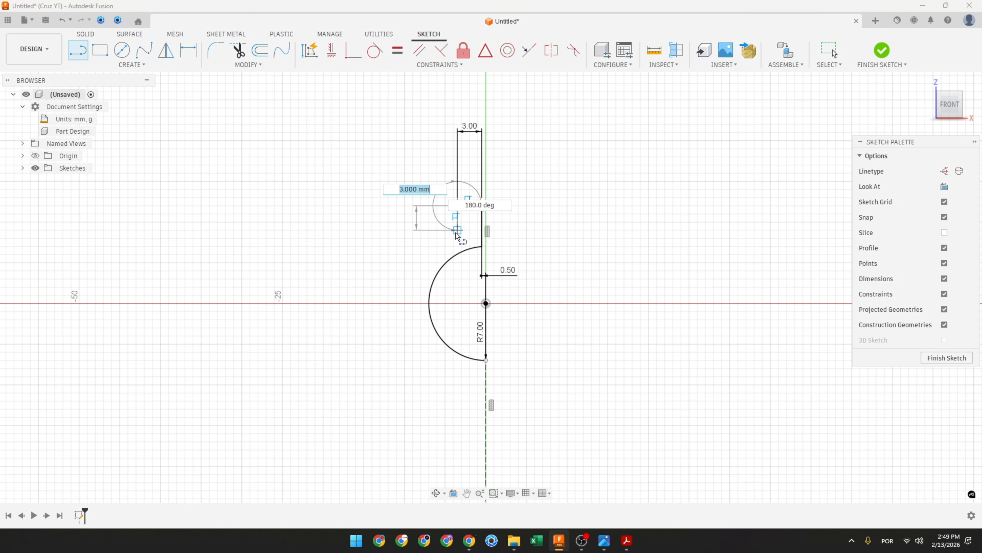
pyautogui.write('3,2')
pyautogui.scroll(3, 455, 232)
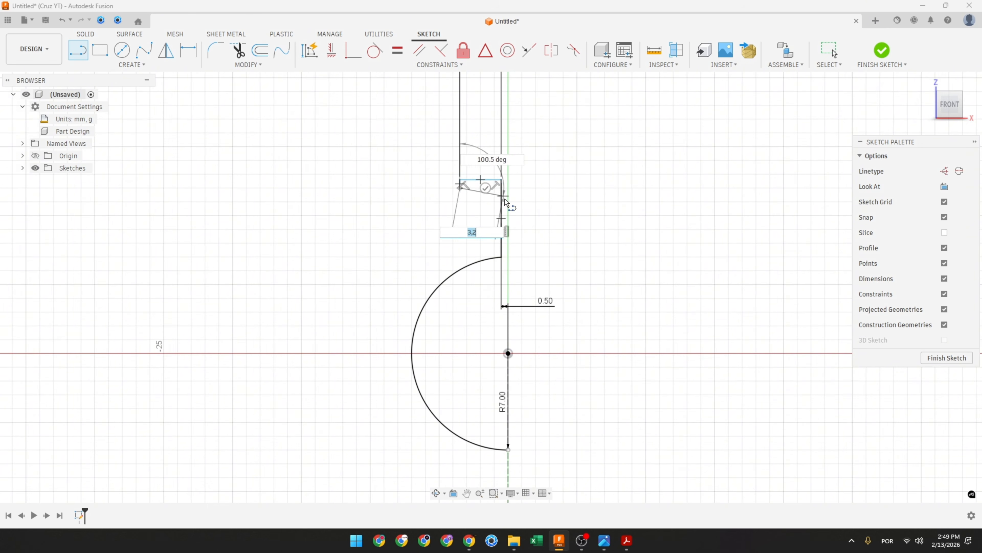
pyautogui.press('Escape')
pyautogui.moveTo(459, 188); pyautogui.dragTo(458, 228)
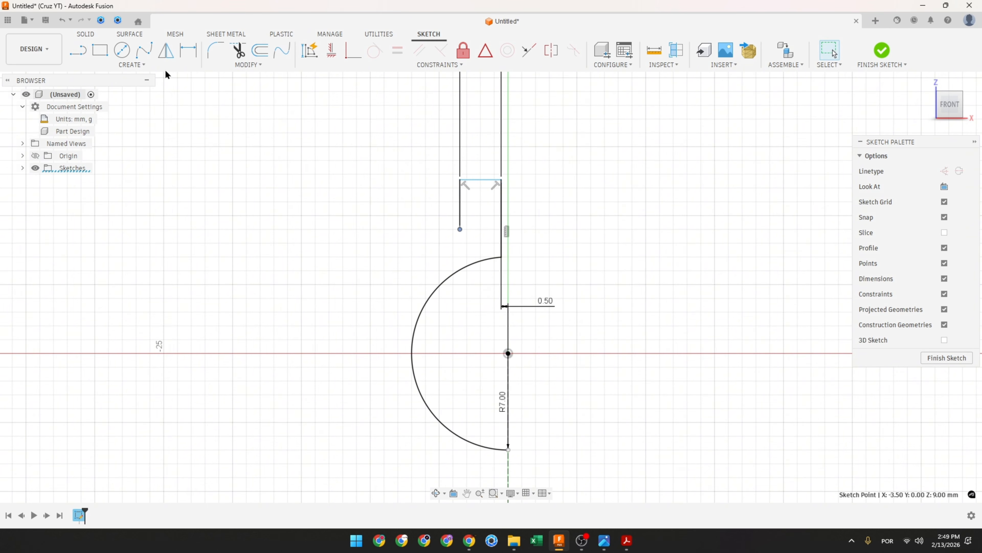
# Dimension the clamp lug's outer vertical line to 3.2 mm.
pyautogui.click(188, 50)
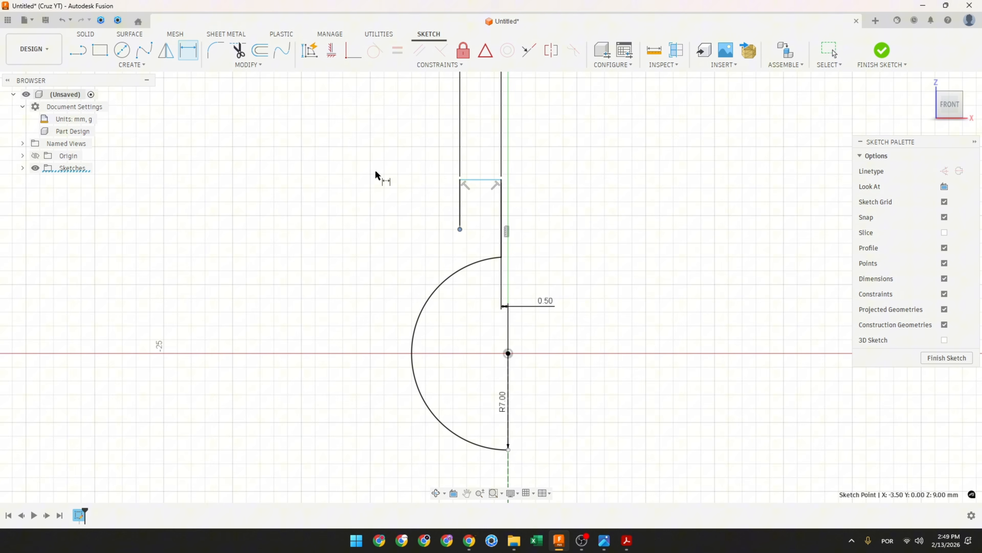
pyautogui.click(459, 196)
pyautogui.click(384, 195)
pyautogui.write('3.2')
pyautogui.press('Return')
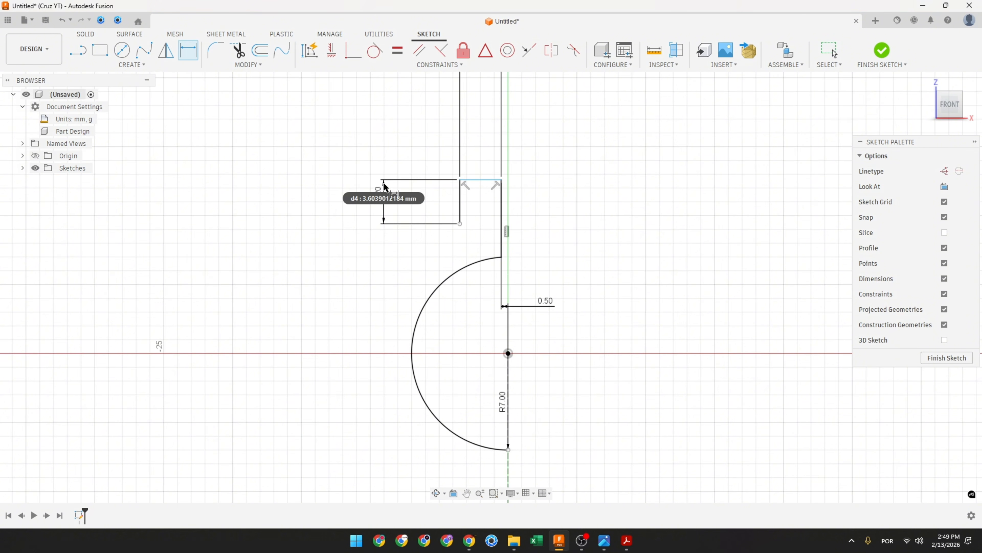
# Draw a 10 mm radius centre-point arc around the origin, from the vertical centreline below to the lower end of the 3.2 mm line.
pyautogui.click(132, 64)
pyautogui.moveTo(165, 118)
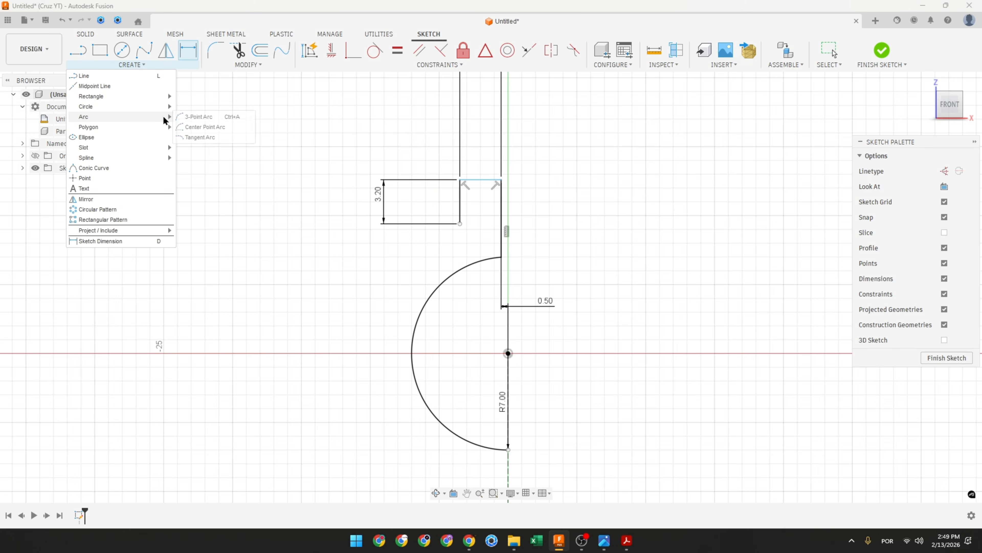
pyautogui.click(205, 127)
pyautogui.click(507, 353)
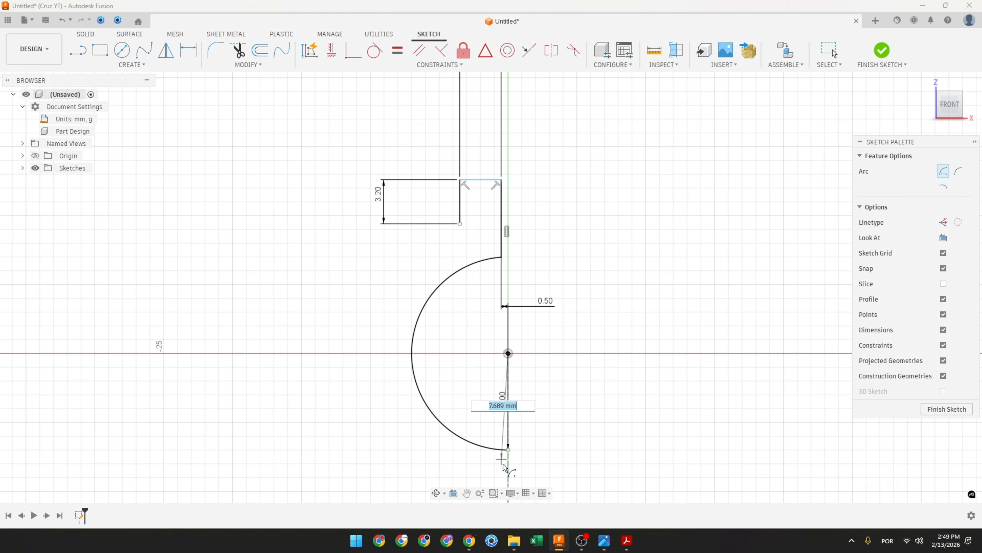
pyautogui.write('10')
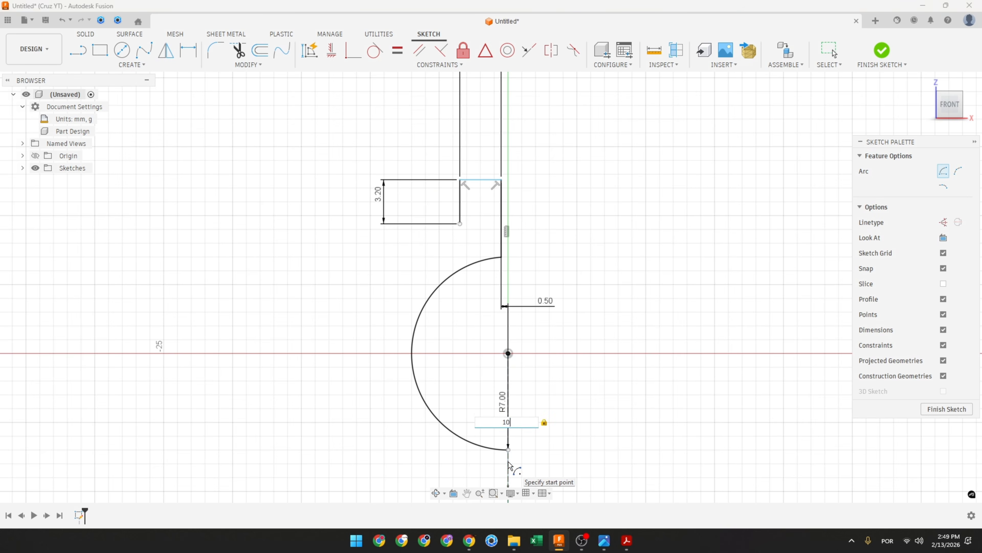
pyautogui.click(509, 467)
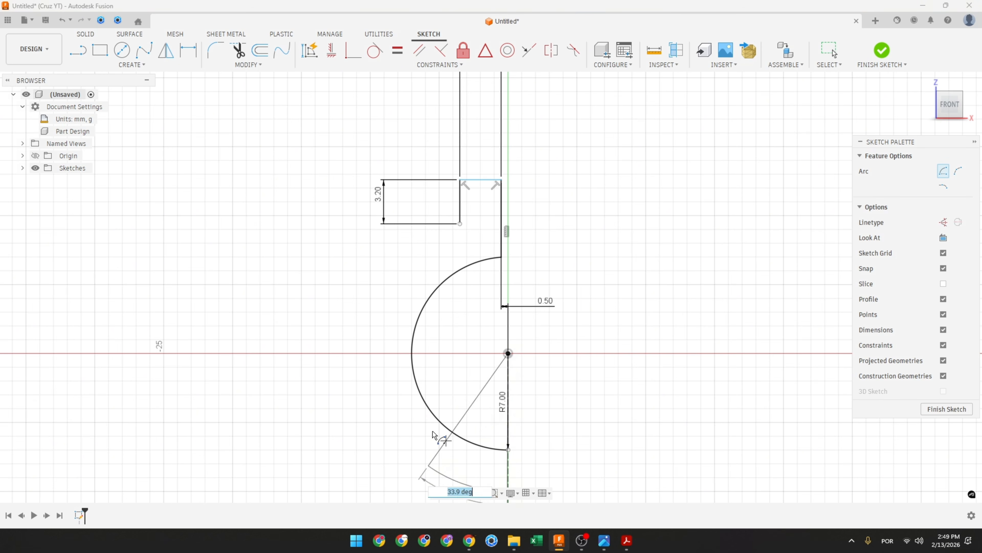
pyautogui.click(455, 226)
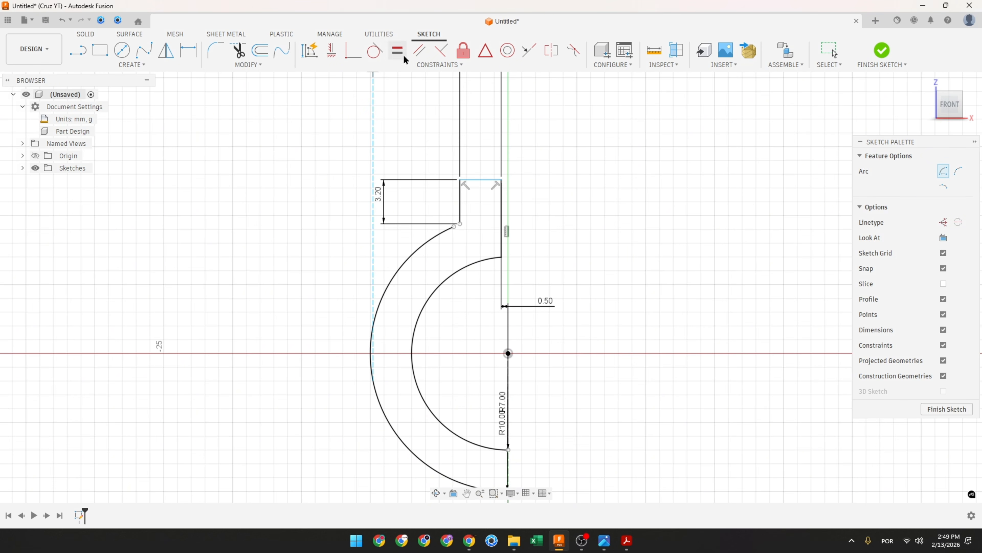
# Make the R10 arc's upper endpoint coincident with the lower end of the 3.2 mm line.
pyautogui.click(352, 52)
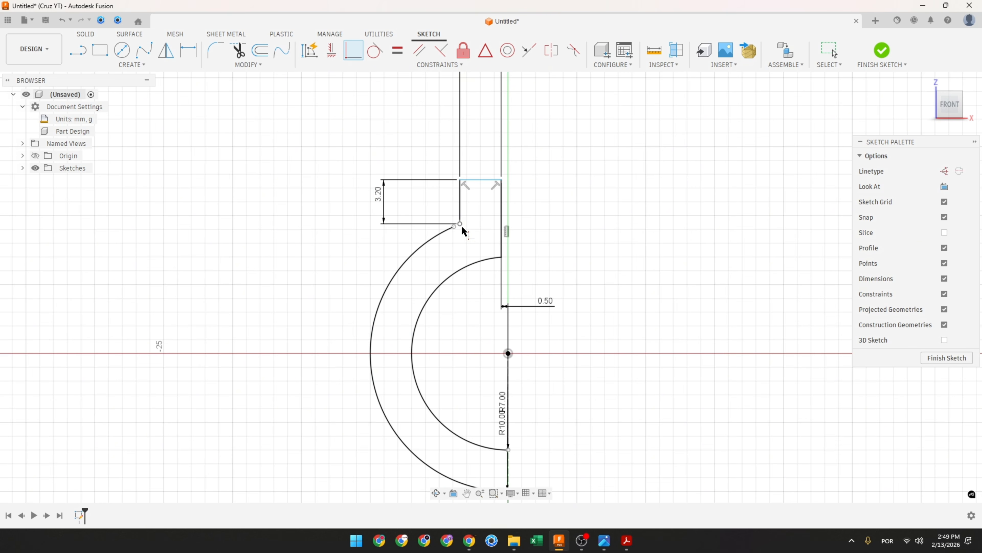
pyautogui.click(461, 226)
pyautogui.click(455, 226)
pyautogui.scroll(-1, 532, 387)
pyautogui.moveTo(532, 387); pyautogui.dragTo(507, 295, button='middle')
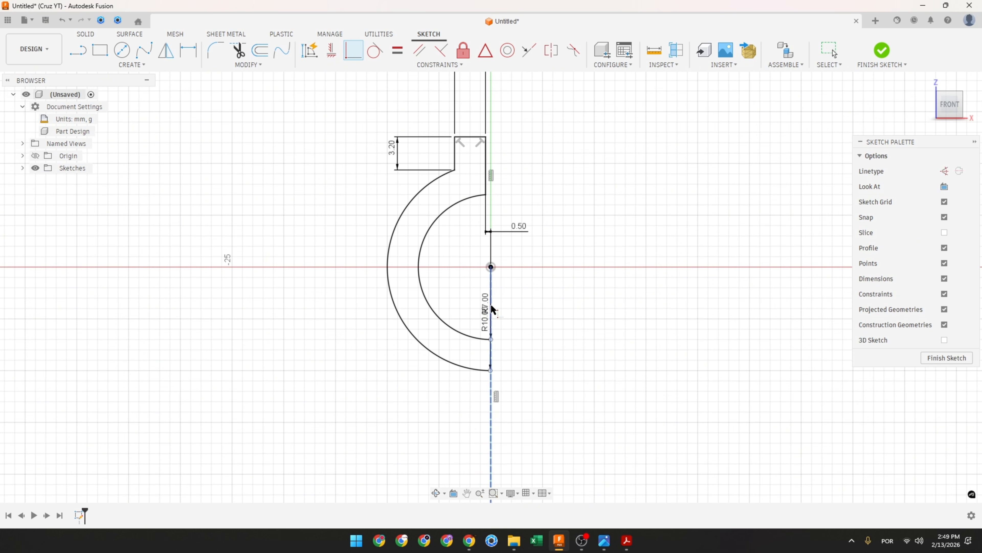
pyautogui.press('Escape')
# Move the overlapping R10.00 and R7.00 dimension labels out to the left side of the arcs.
pyautogui.moveTo(482, 310); pyautogui.dragTo(329, 260)
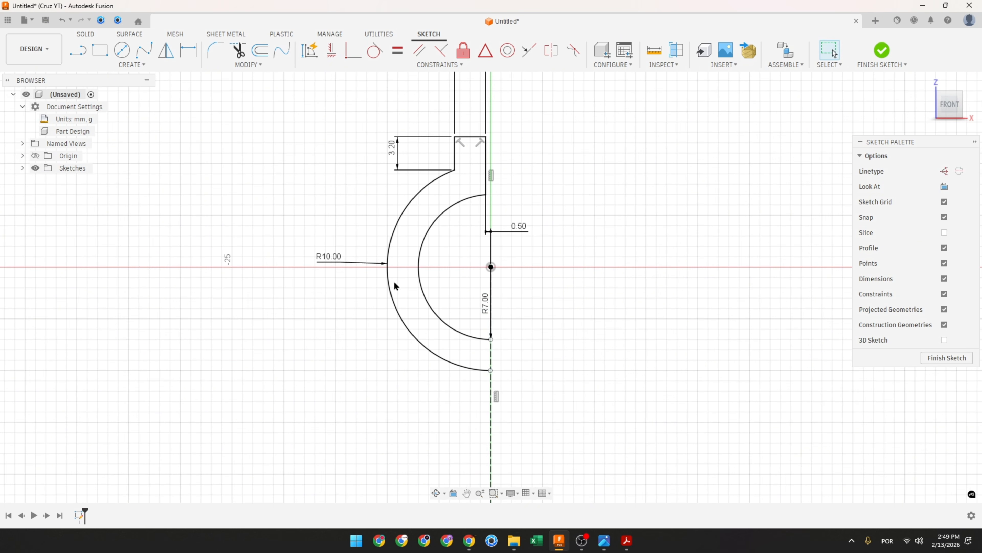
pyautogui.moveTo(487, 307); pyautogui.dragTo(358, 289)
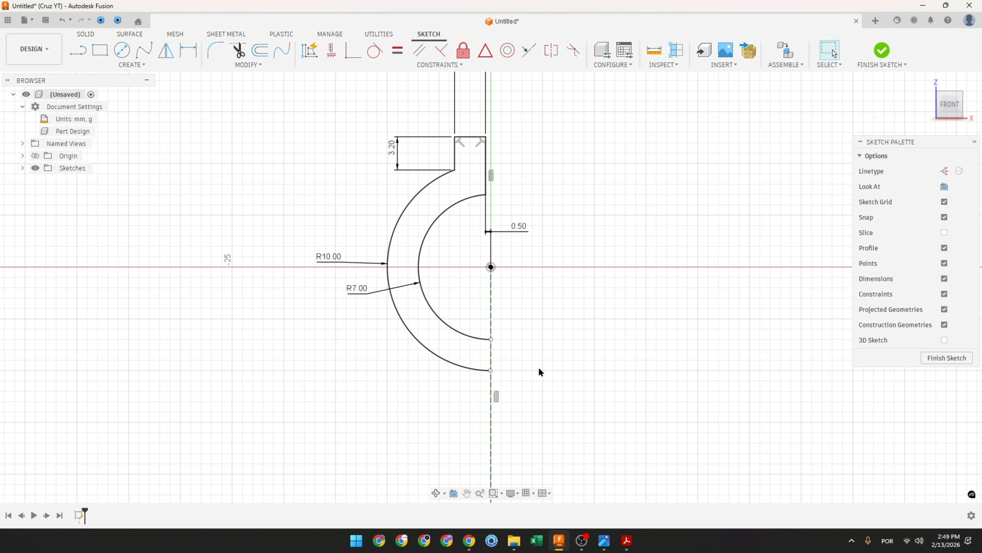
# Constrain the lower endpoints of the R10 and R7 arcs vertically in line with the origin.
pyautogui.click(331, 50)
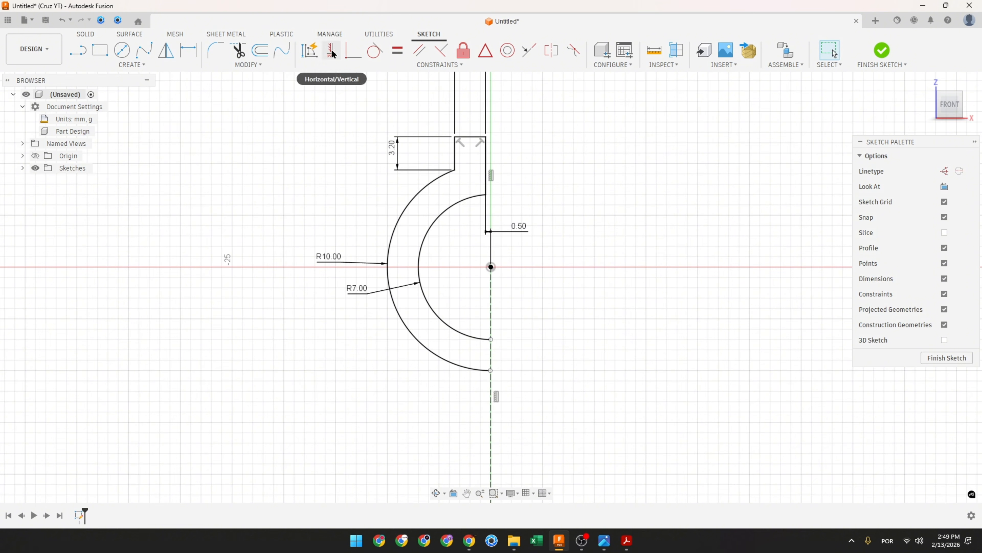
pyautogui.click(491, 371)
pyautogui.click(491, 267)
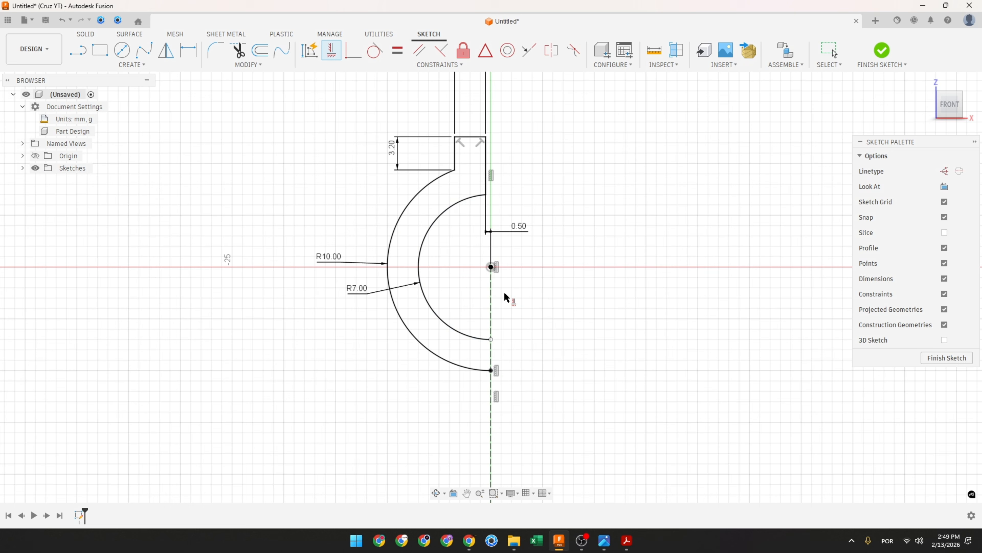
pyautogui.click(491, 340)
pyautogui.click(492, 267)
# Switch to the PDF drawing, trace the left leg and foot edge in red, and mark the 3.00, 28.00 and 15.00 dimensions.
pyautogui.hotkey('alt', 'Tab')
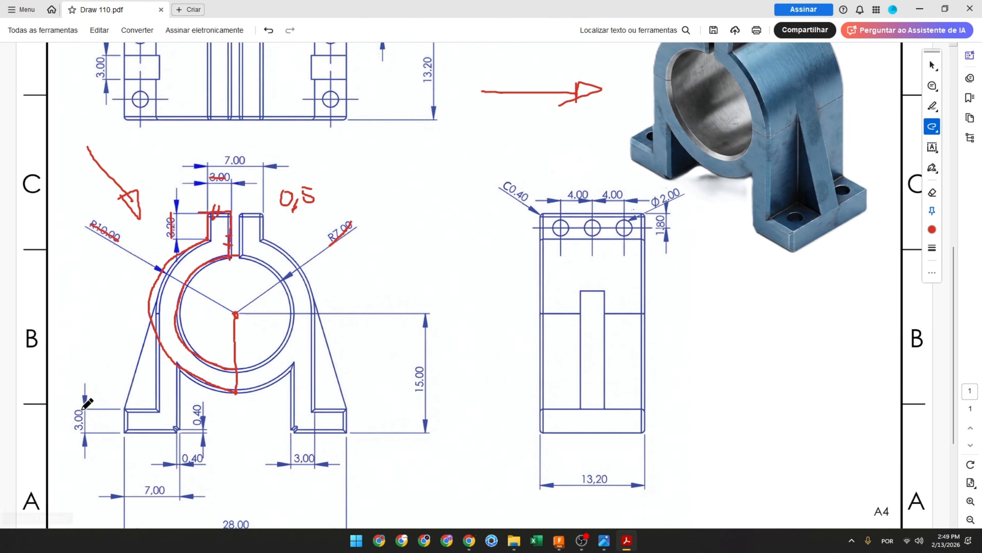
pyautogui.moveTo(157, 326)
pyautogui.mouseDown()
pyautogui.moveTo(159, 410)
pyautogui.moveTo(123, 409)
pyautogui.moveTo(122, 436)
pyautogui.mouseUp()
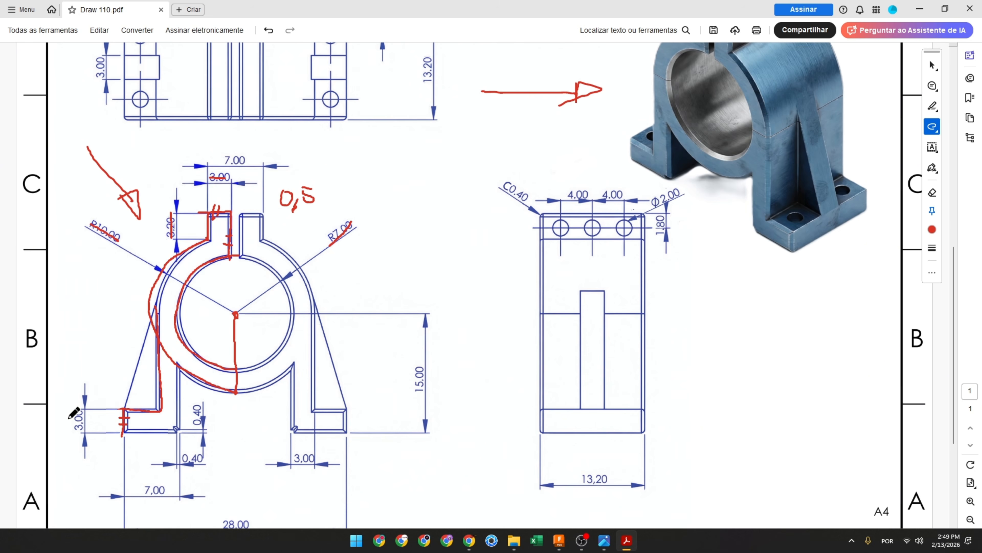
pyautogui.moveTo(78, 406); pyautogui.dragTo(80, 431)
pyautogui.scroll(-1, 235, 346)
pyautogui.moveTo(216, 501); pyautogui.dragTo(248, 500)
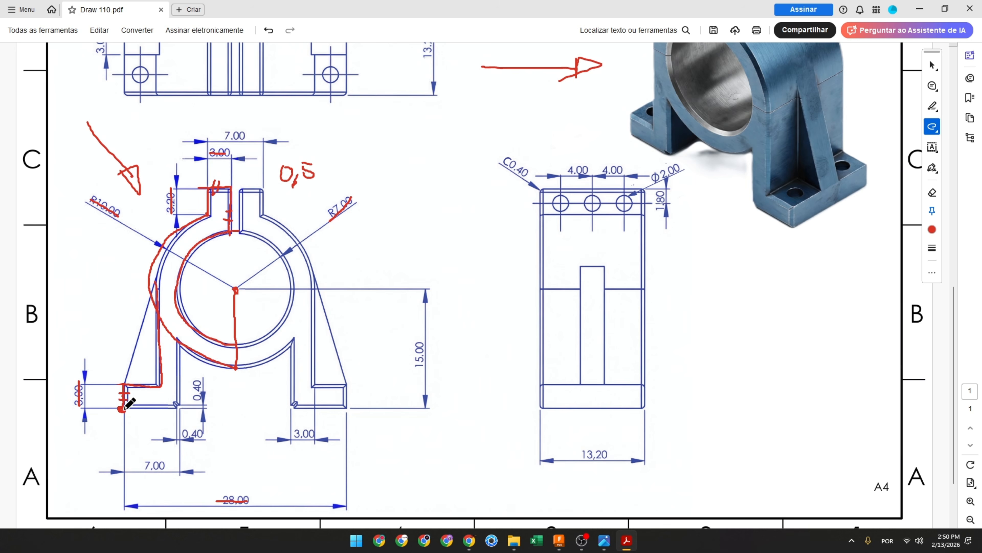
pyautogui.moveTo(422, 337); pyautogui.dragTo(419, 367)
# Switch back to Fusion and draw a stepped line chain from the R10 arc's leftmost point: down, left, and down again about 3.5 mm.
pyautogui.hotkey('alt', 'Tab')
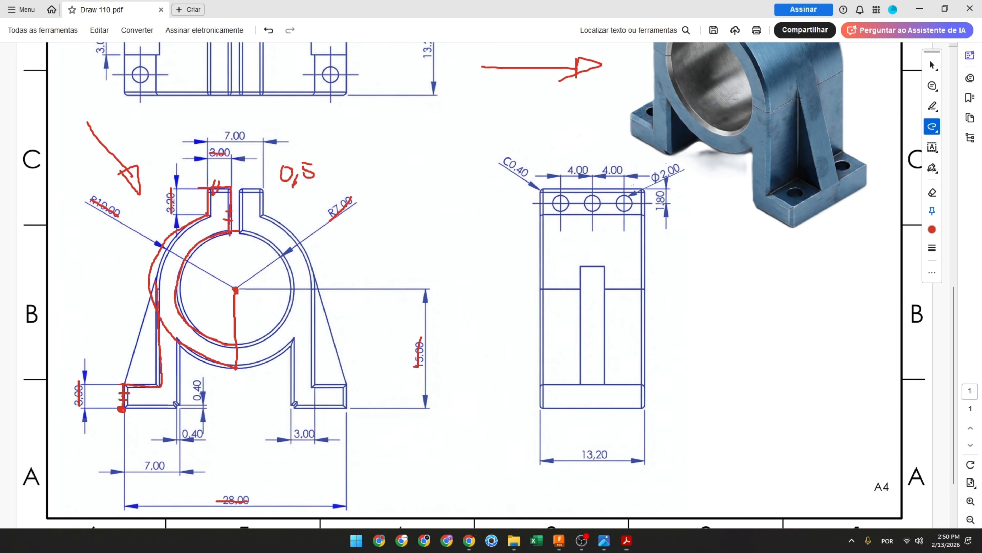
pyautogui.click(79, 51)
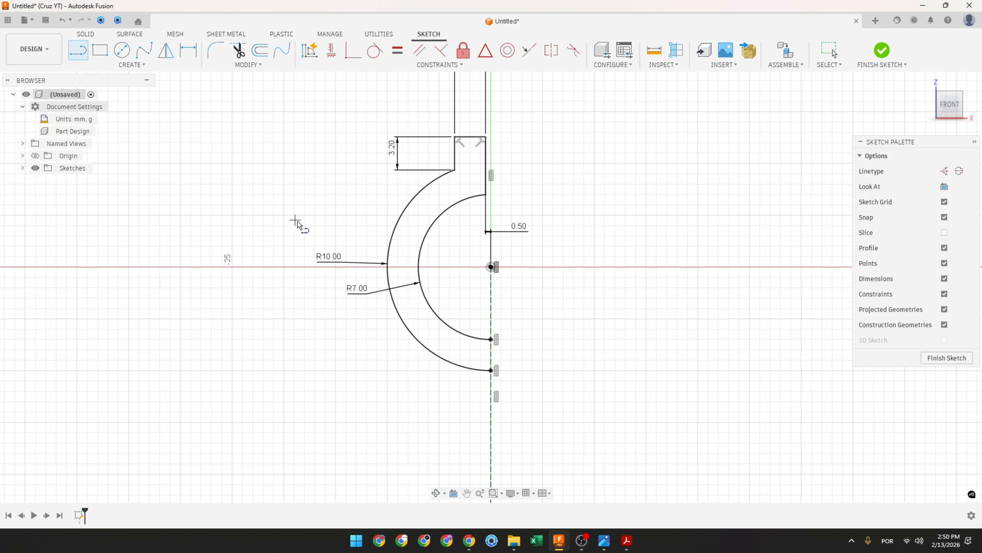
pyautogui.click(388, 266)
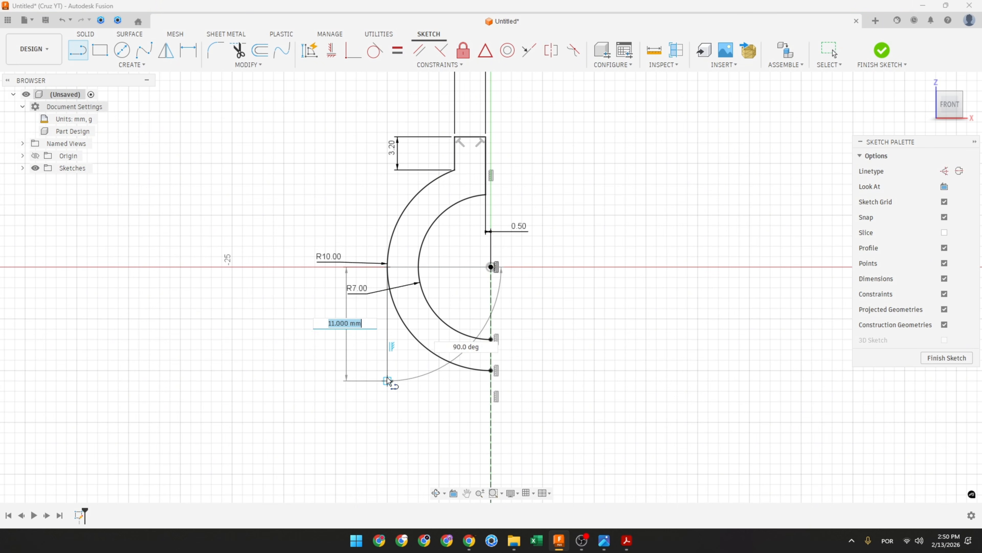
pyautogui.click(388, 375)
pyautogui.click(325, 375)
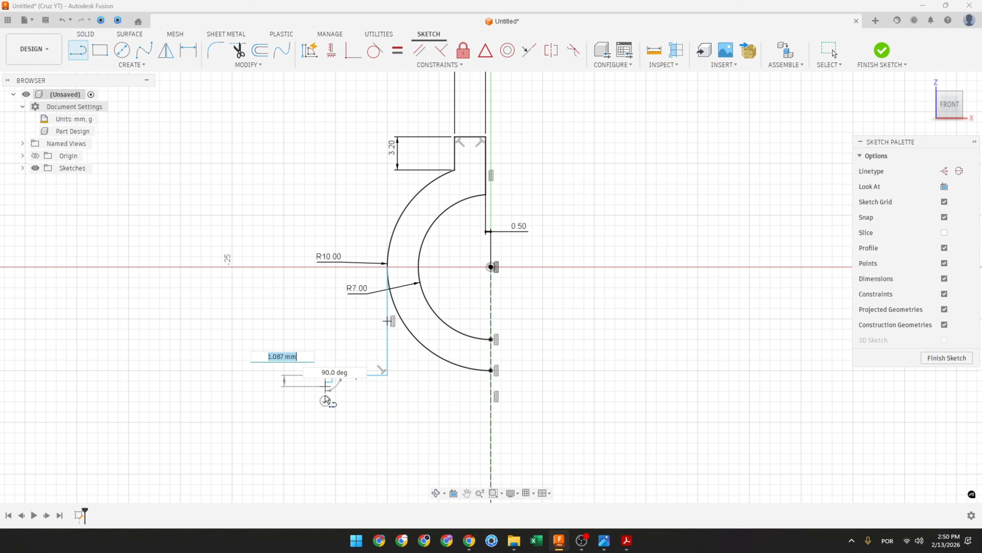
pyautogui.click(325, 412)
pyautogui.press('Escape')
# Dimension the foot's outer vertical line to 3 mm.
pyautogui.press('d')
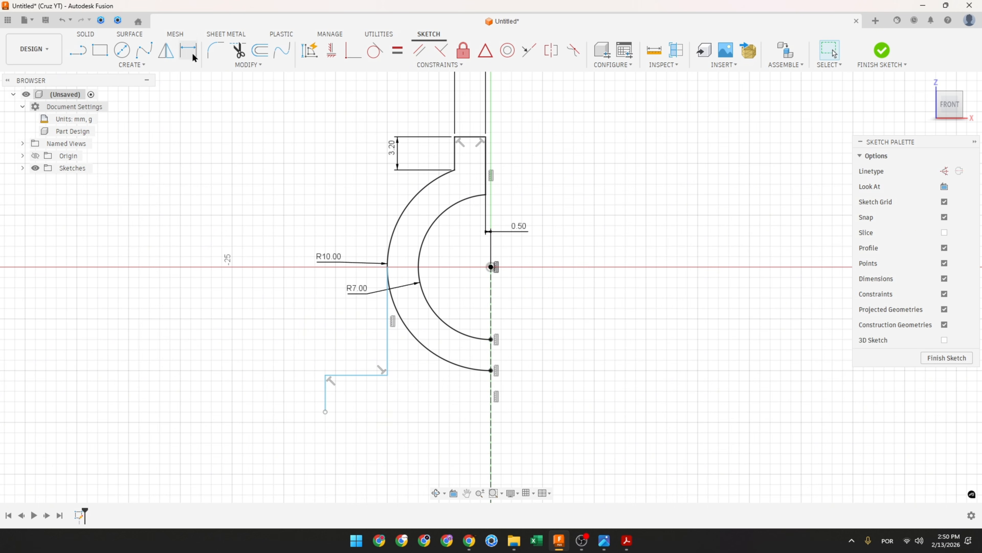
pyautogui.click(326, 394)
pyautogui.click(293, 390)
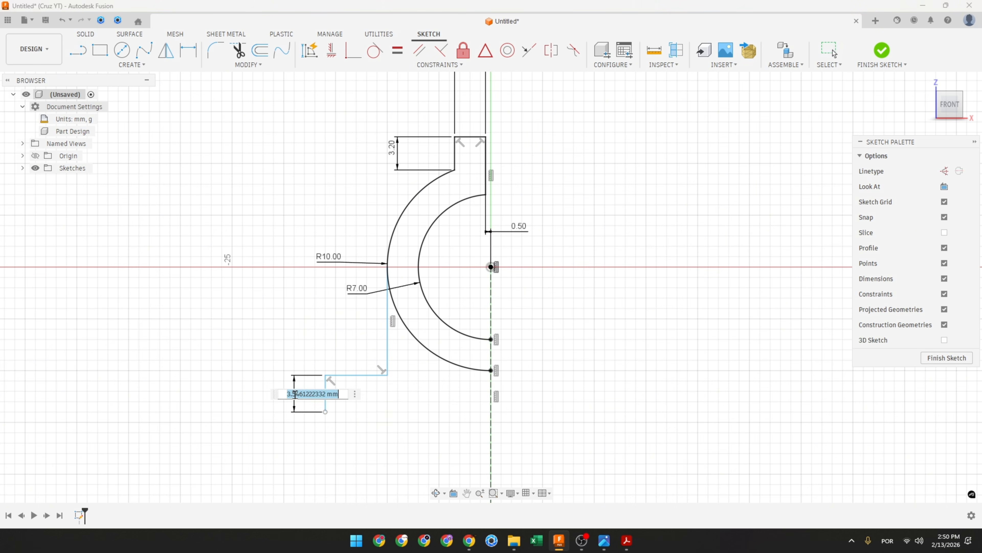
pyautogui.write('3')
pyautogui.press('Return')
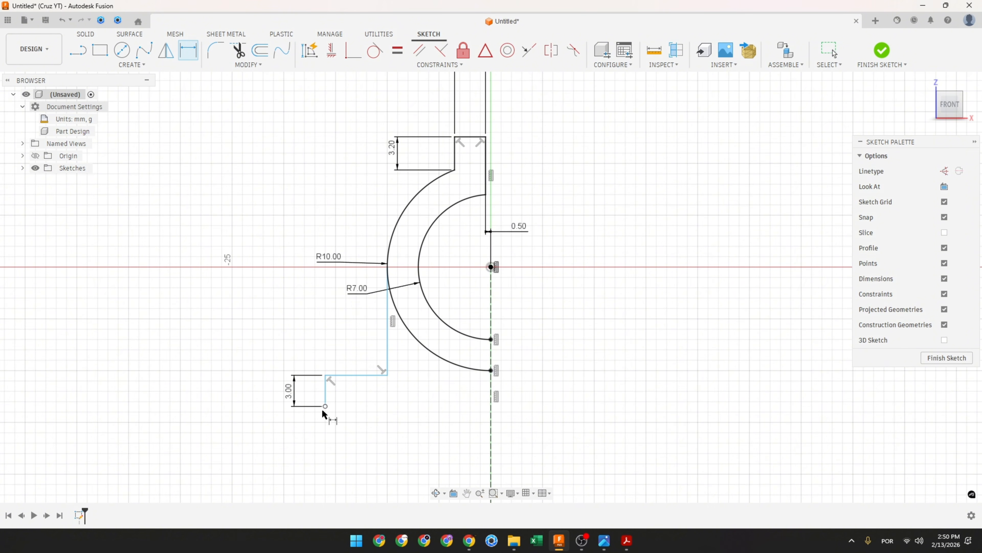
# Dimension the vertical distance from the foot's lower endpoint to the origin as 15 mm.
pyautogui.click(324, 407)
pyautogui.click(490, 267)
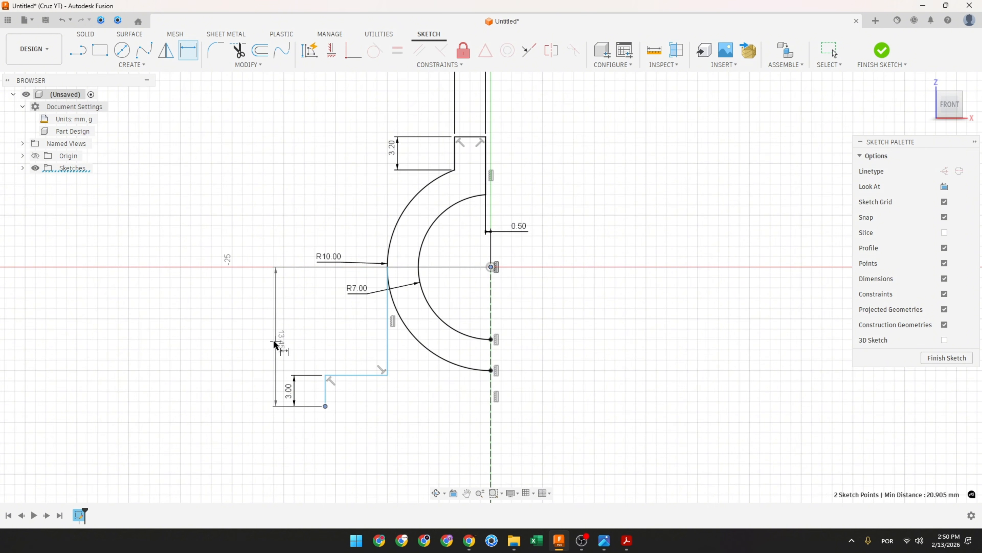
pyautogui.click(265, 340)
pyautogui.write('15')
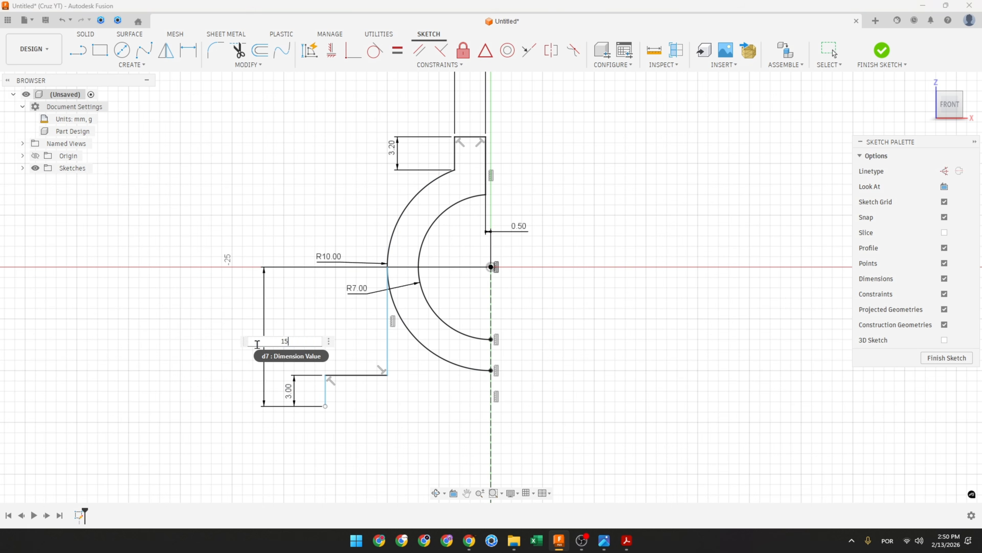
pyautogui.press('Return')
# Dimension the horizontal distance from the foot's lower endpoint to the origin as 14 mm.
pyautogui.click(326, 406)
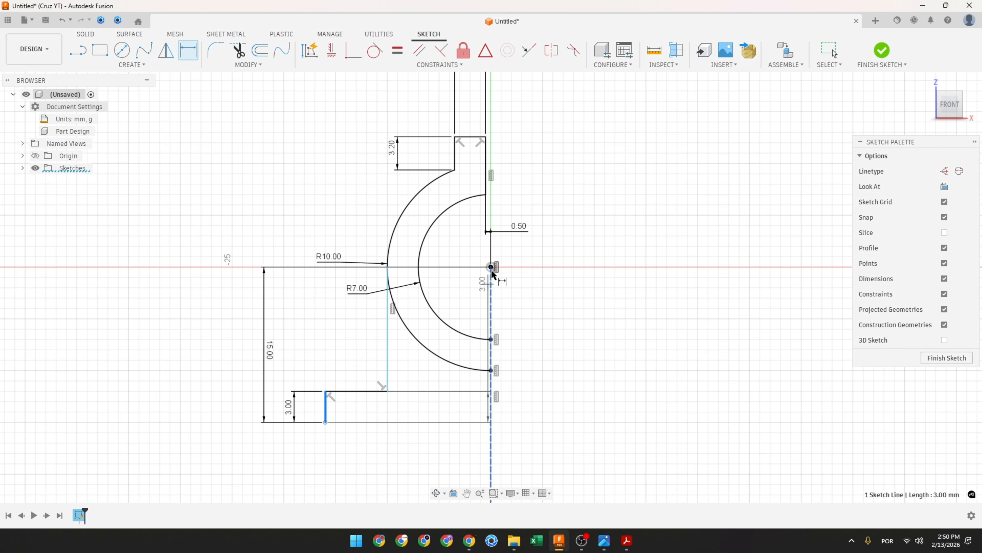
pyautogui.click(491, 267)
pyautogui.click(391, 474)
pyautogui.write('14')
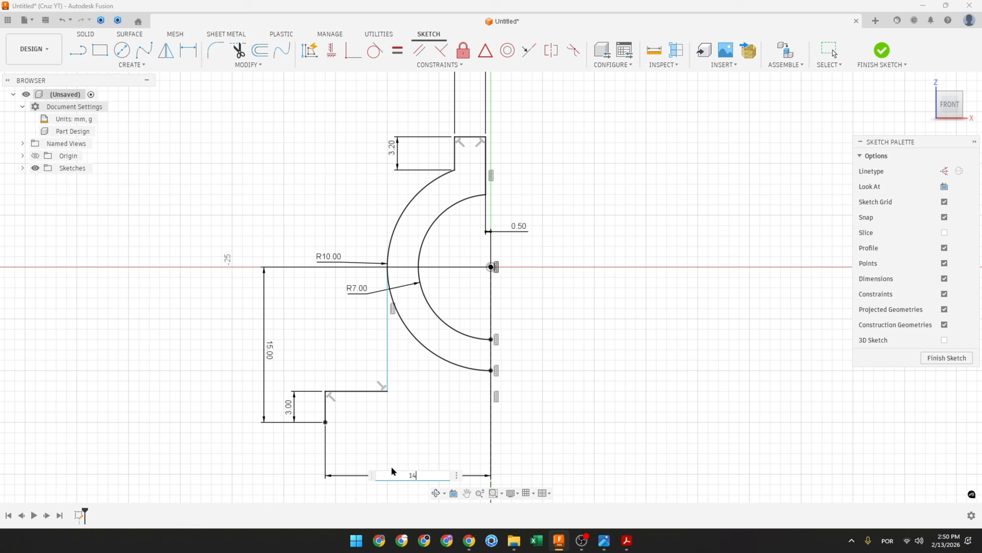
pyautogui.press('Return')
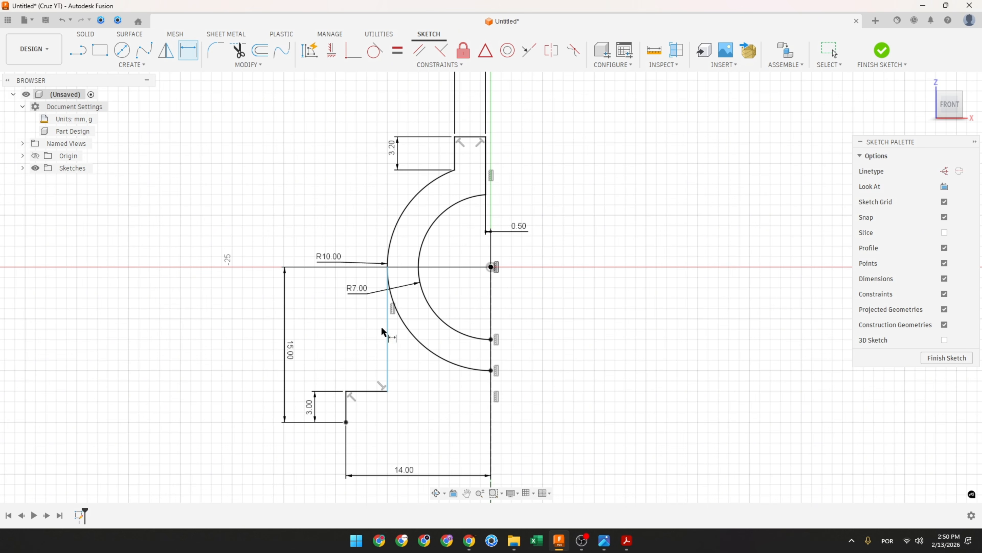
pyautogui.press('Escape')
# Constrain the upper endpoint of the leg's long vertical line horizontally in line with the origin.
pyautogui.moveTo(387, 271); pyautogui.dragTo(387, 275)
pyautogui.click(331, 50)
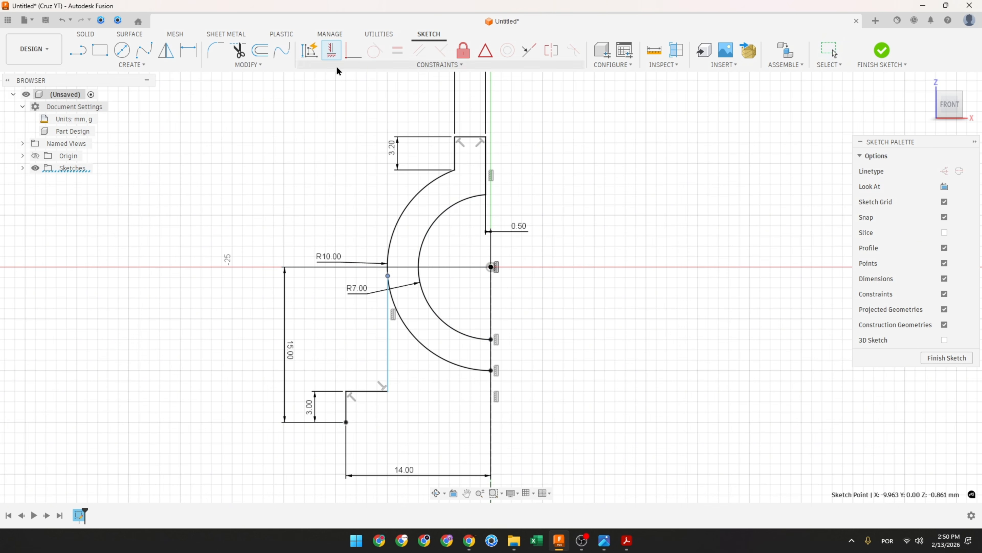
pyautogui.click(490, 266)
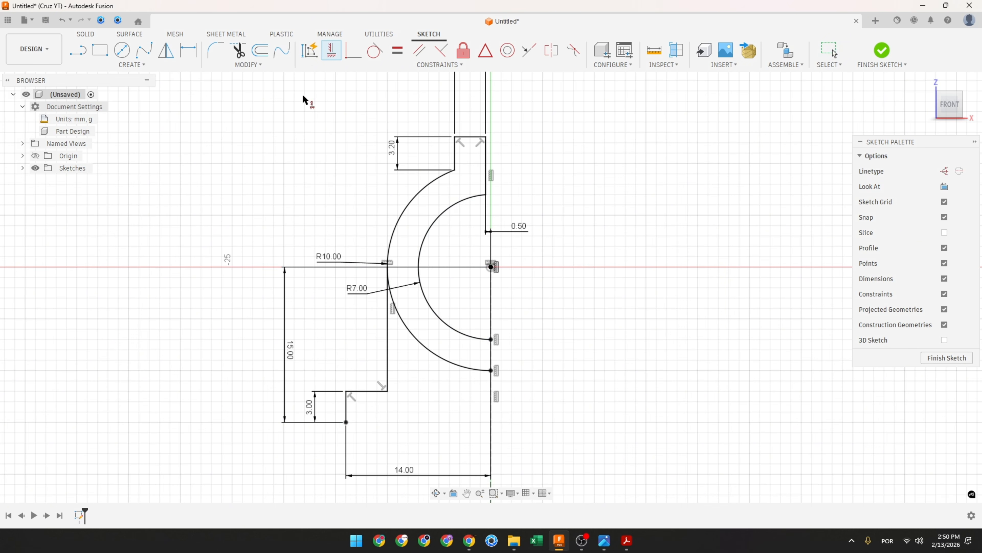
pyautogui.press('Escape')
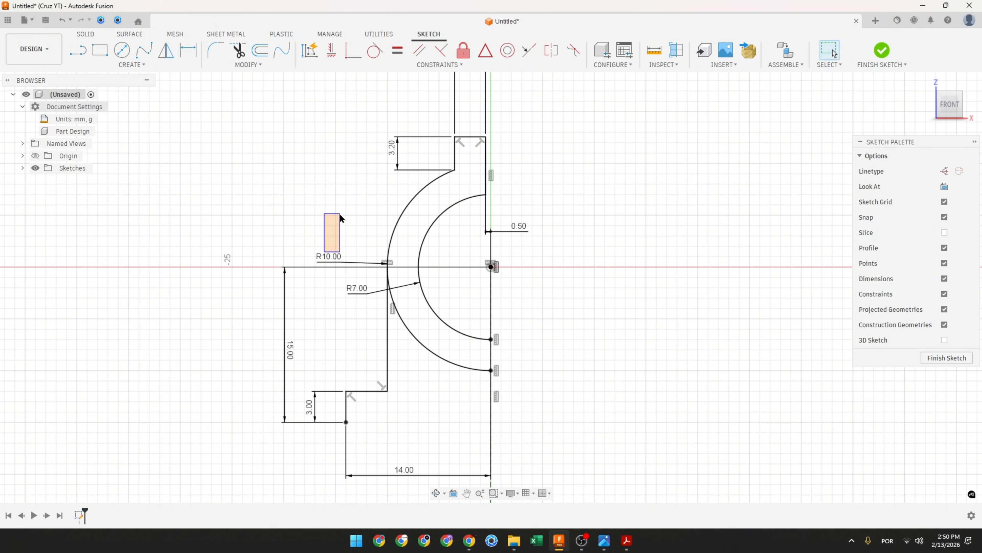
# Reposition the R10.00 label above the horizontal axis and the R7.00 label inside the inner arc.
pyautogui.moveTo(329, 256); pyautogui.dragTo(355, 224)
pyautogui.moveTo(357, 289); pyautogui.dragTo(455, 249)
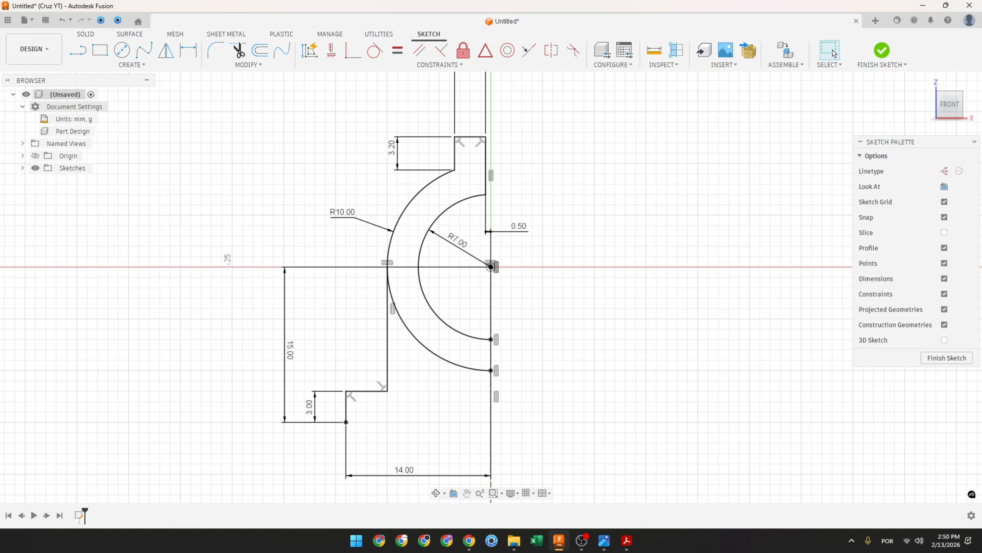
# In the PDF, trace the foot's base and inner edge, mark the 0.40 and 7.00 dimensions, sketch the corner step, and return to Fusion.
pyautogui.hotkey('alt', 'Tab')
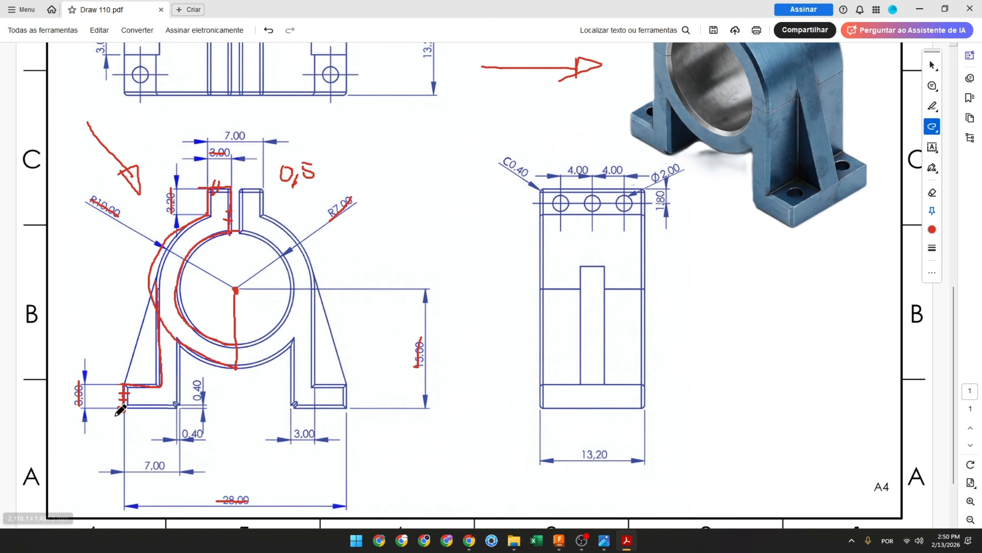
pyautogui.moveTo(120, 410); pyautogui.dragTo(155, 409)
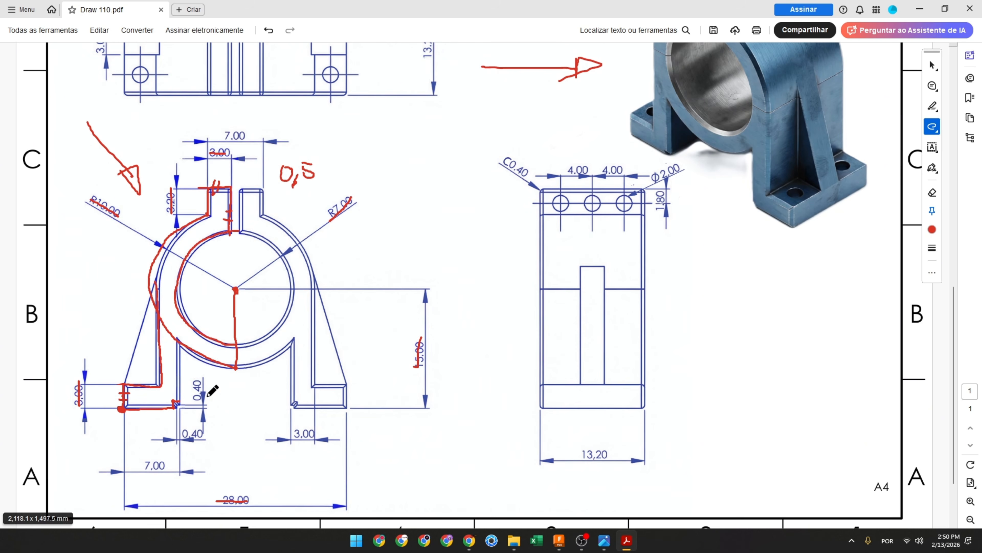
pyautogui.moveTo(194, 374); pyautogui.dragTo(196, 399)
pyautogui.moveTo(185, 436); pyautogui.dragTo(204, 436)
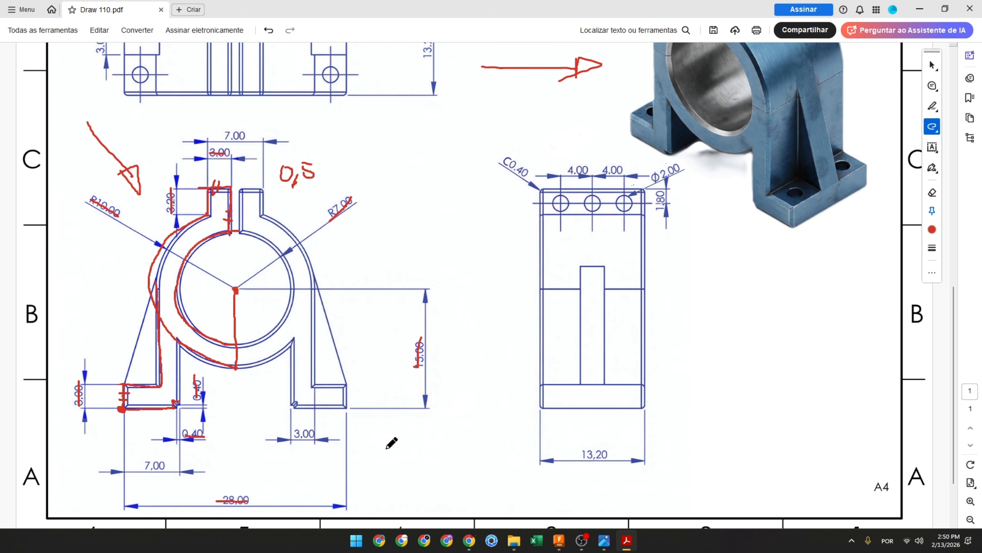
pyautogui.moveTo(382, 449)
pyautogui.mouseDown()
pyautogui.moveTo(436, 449)
pyautogui.moveTo(436, 428)
pyautogui.moveTo(472, 426)
pyautogui.moveTo(453, 433)
pyautogui.mouseUp()
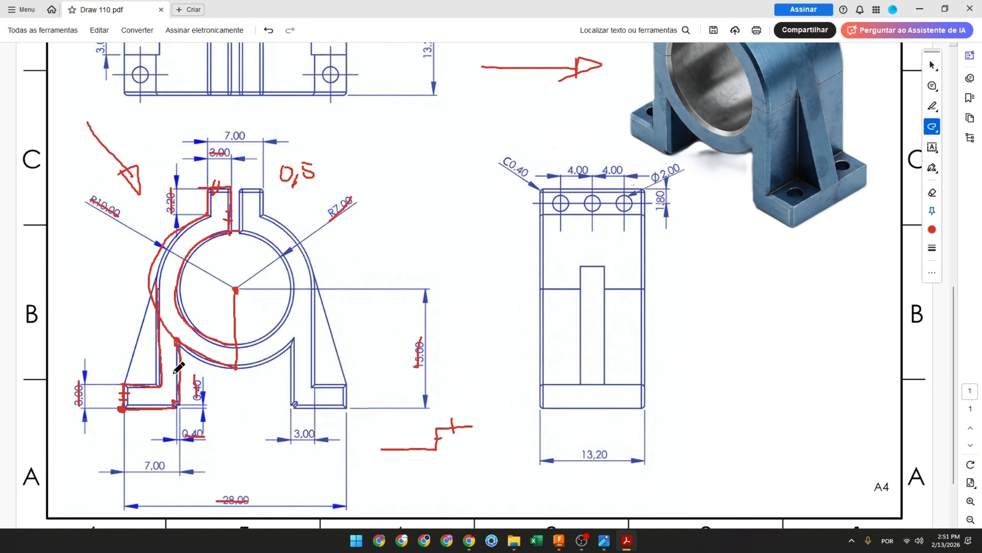
pyautogui.moveTo(142, 463); pyautogui.dragTo(166, 466)
pyautogui.hotkey('alt', 'Tab')
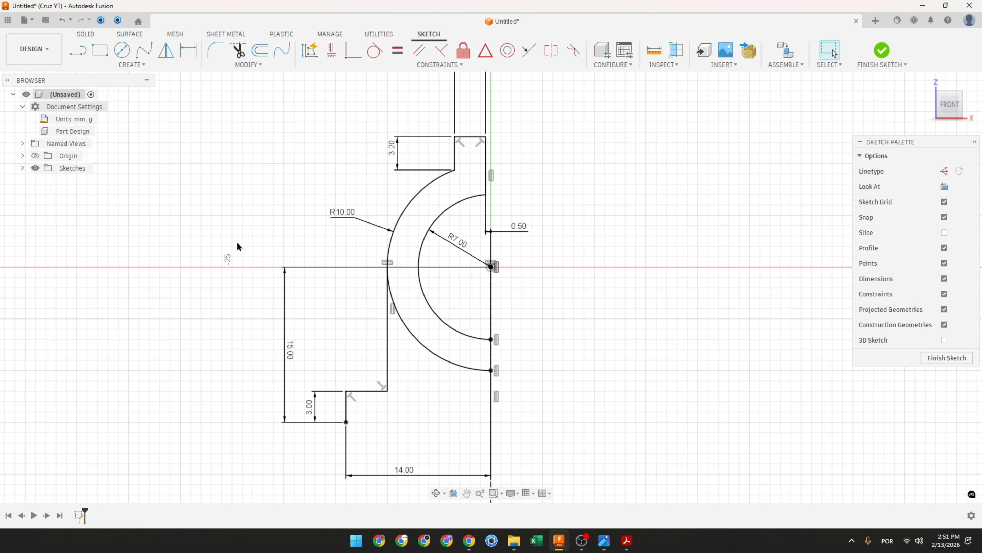
# Draw the foot's base from its lower endpoint, a small corner step, and the leg's inner vertical edge up to the outer arc, about 6 mm wide overall.
pyautogui.click(78, 51)
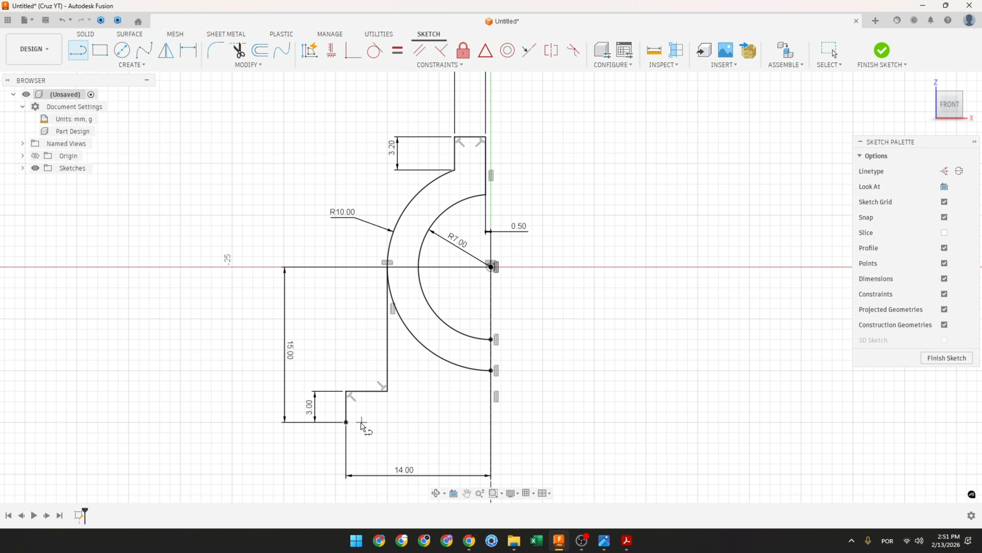
pyautogui.click(346, 422)
pyautogui.scroll(3, 424, 422)
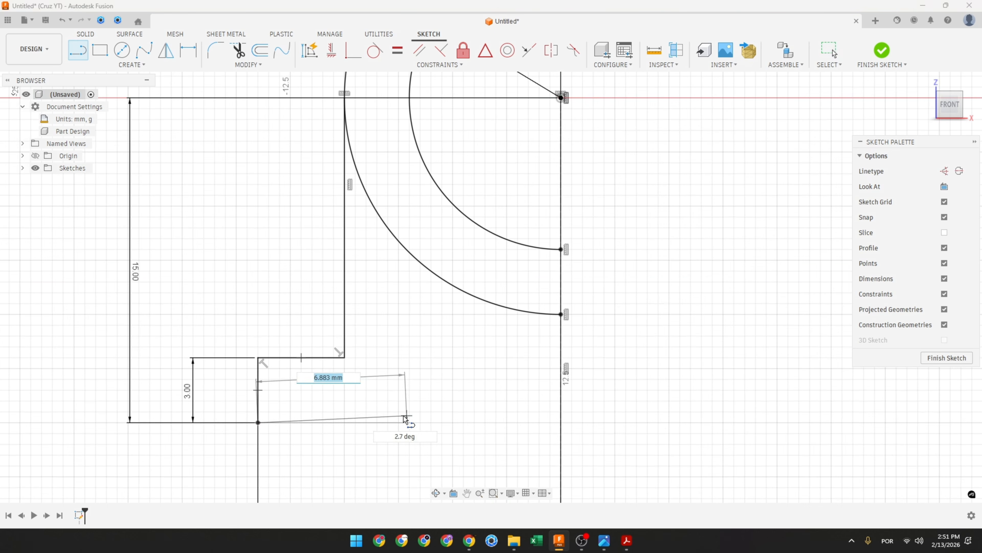
pyautogui.click(377, 422)
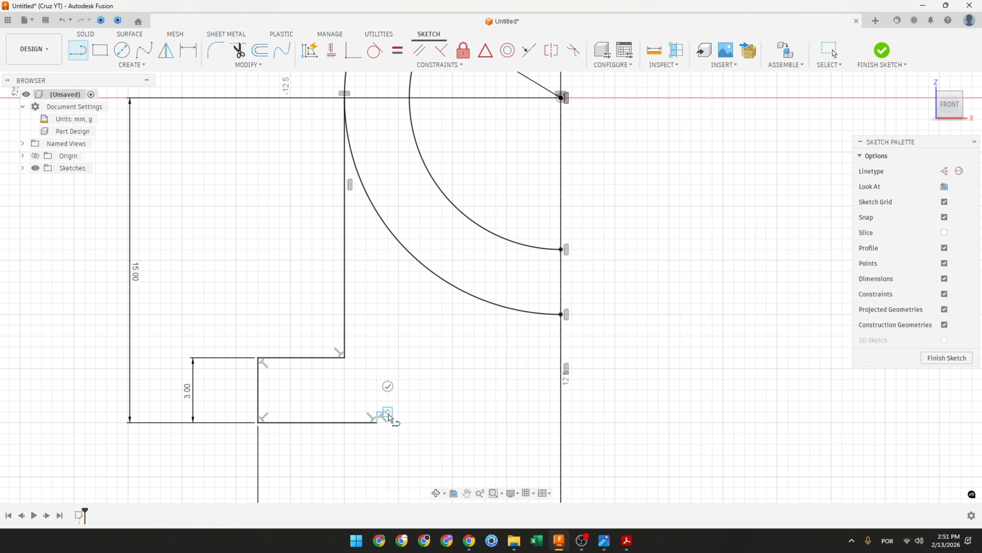
pyautogui.moveTo(389, 414); pyautogui.dragTo(384, 240)
pyautogui.click(389, 229)
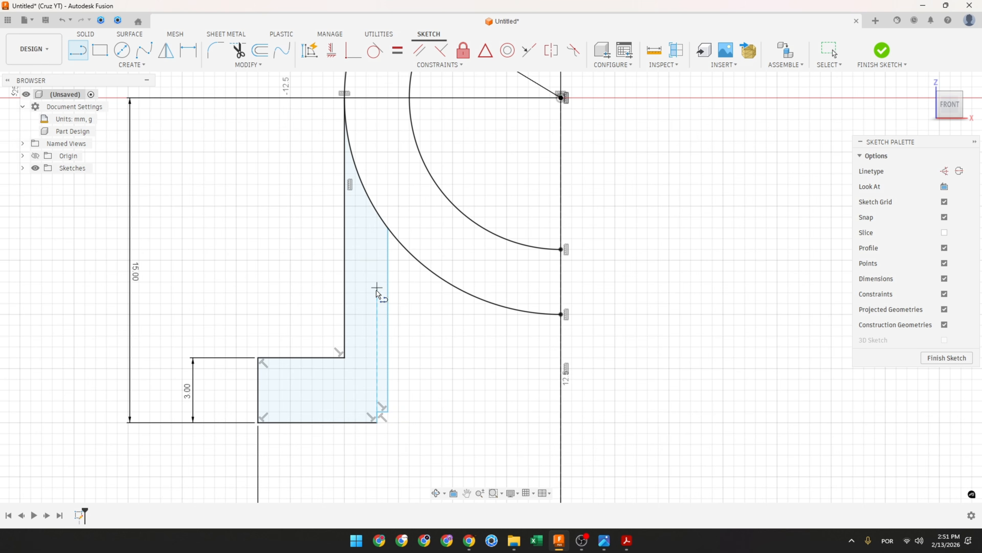
pyautogui.press('Escape')
# Dimension the distance between the foot's outer vertical edge and the leg's inner vertical edge as 7 mm.
pyautogui.click(189, 49)
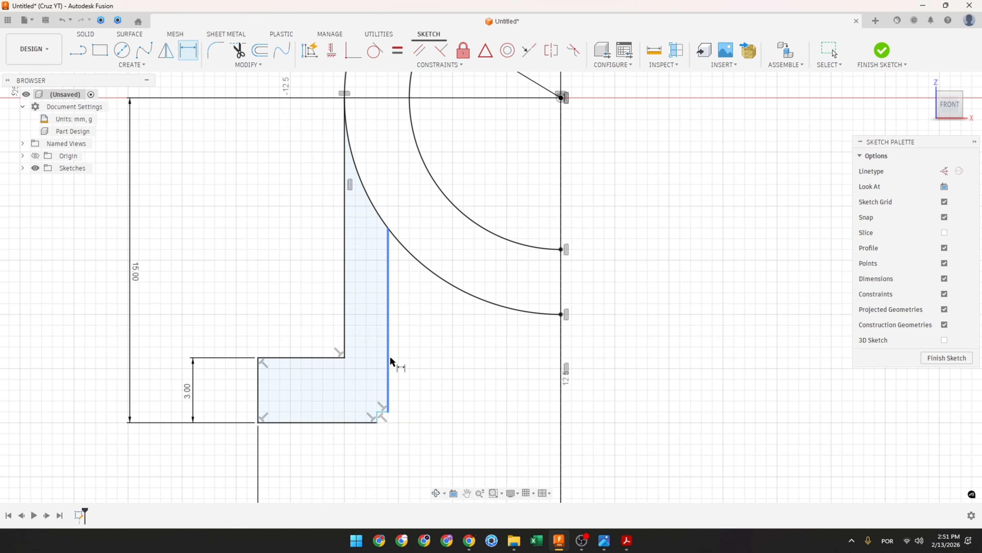
pyautogui.click(388, 362)
pyautogui.click(257, 408)
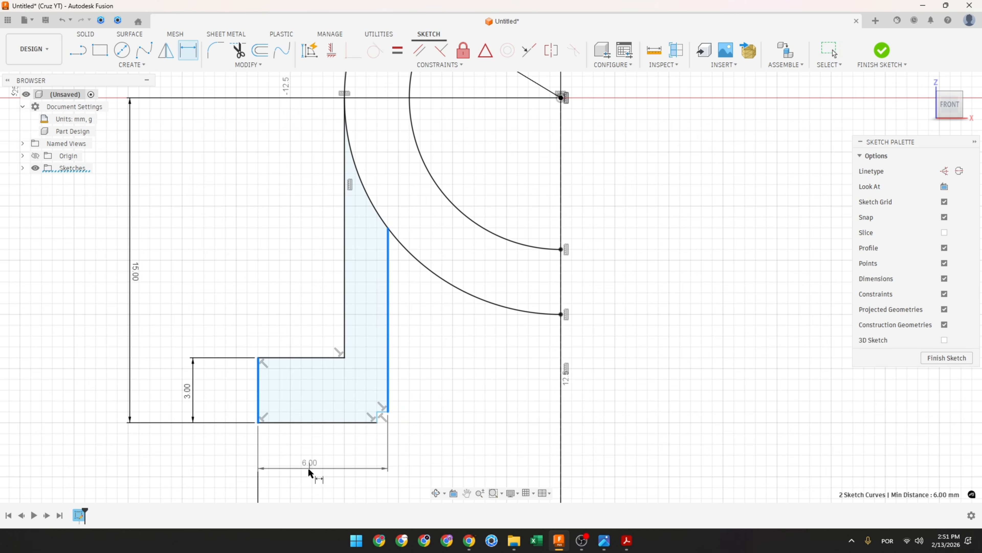
pyautogui.click(271, 445)
pyautogui.write('7')
pyautogui.press('Return')
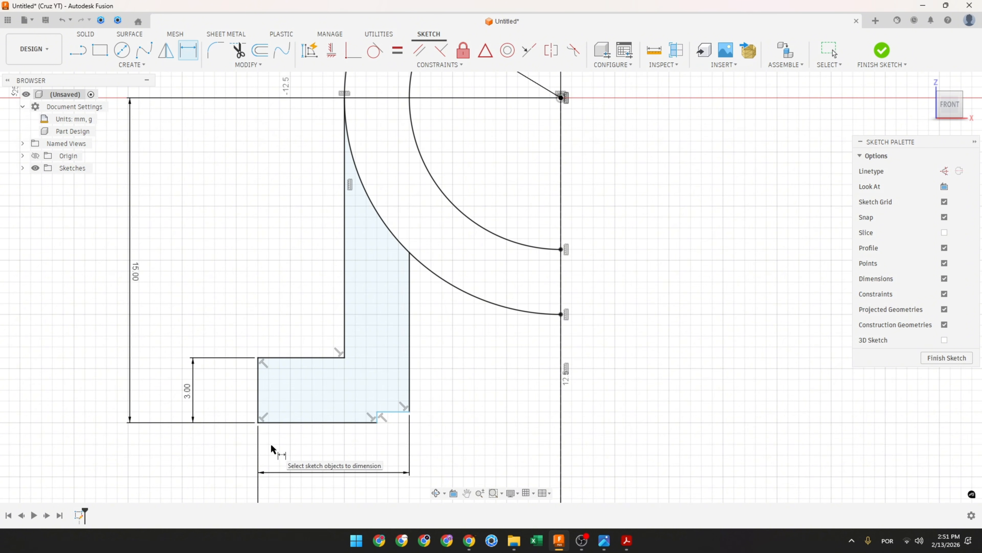
# Dimension the short horizontal segment of the foot's corner step as 0.4 mm.
pyautogui.click(399, 412)
pyautogui.click(448, 378)
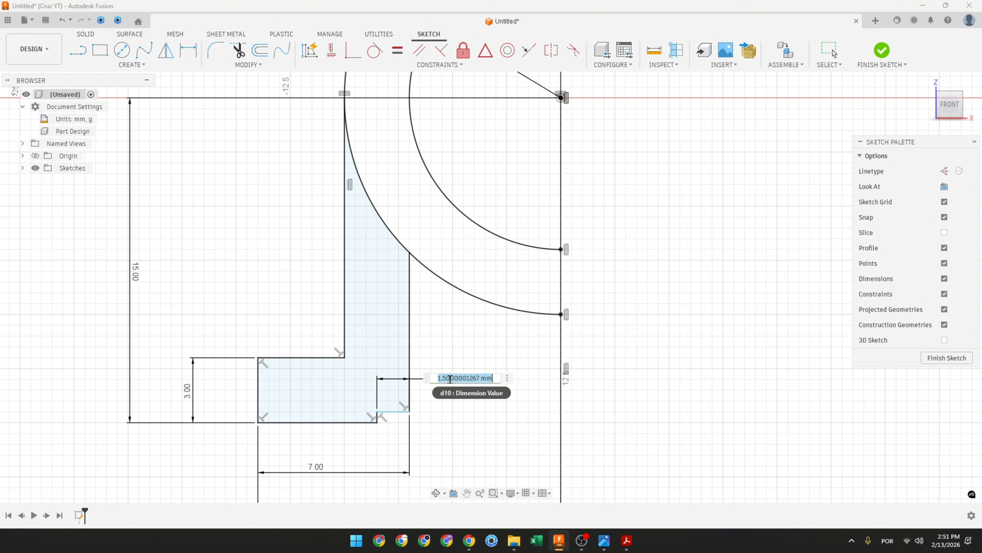
pyautogui.write('0.4')
pyautogui.press('Return')
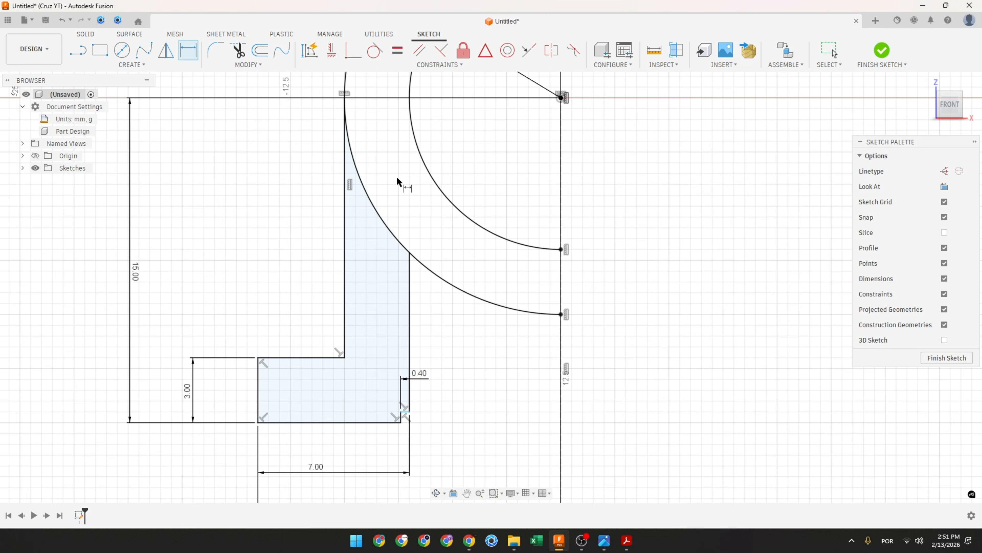
# Apply an Equal constraint between the corner step's short horizontal and vertical segments.
pyautogui.click(398, 54)
pyautogui.scroll(5, 394, 449)
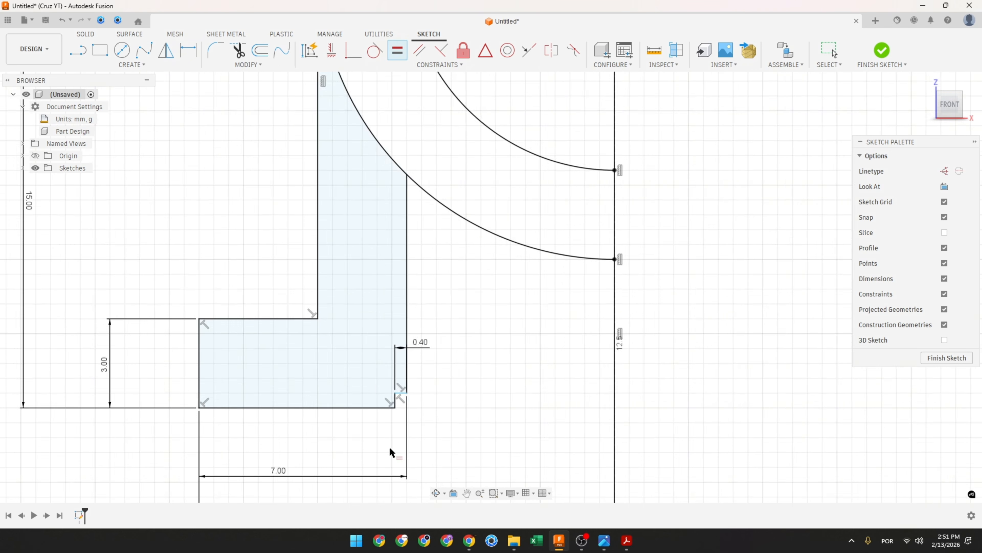
pyautogui.click(423, 381)
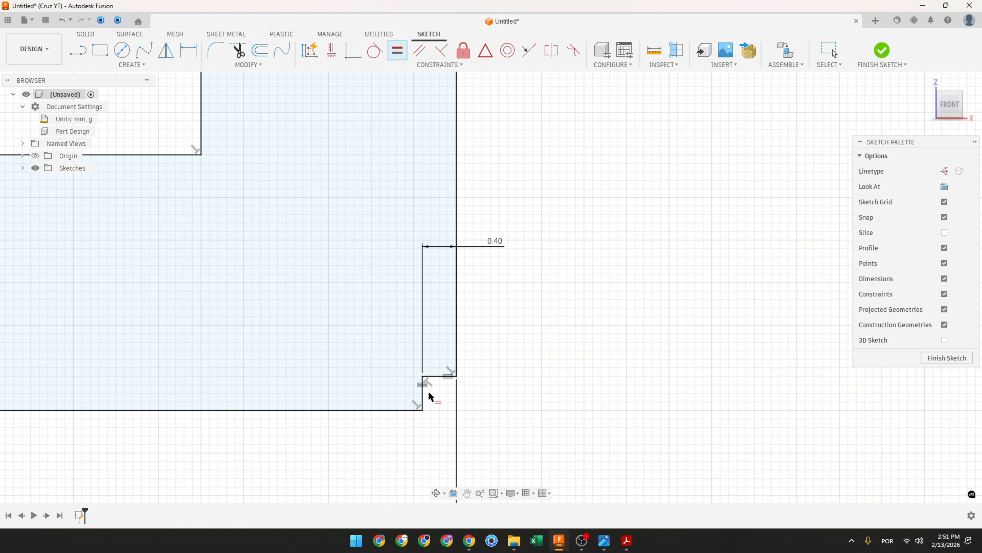
pyautogui.scroll(-8, 498, 429)
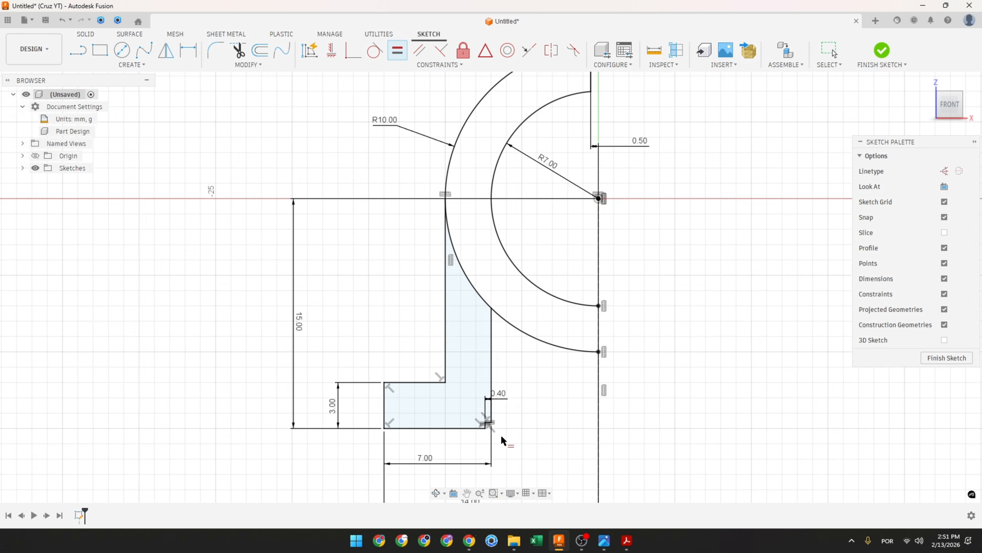
pyautogui.moveTo(536, 400); pyautogui.dragTo(476, 355, button='middle')
pyautogui.press('Escape')
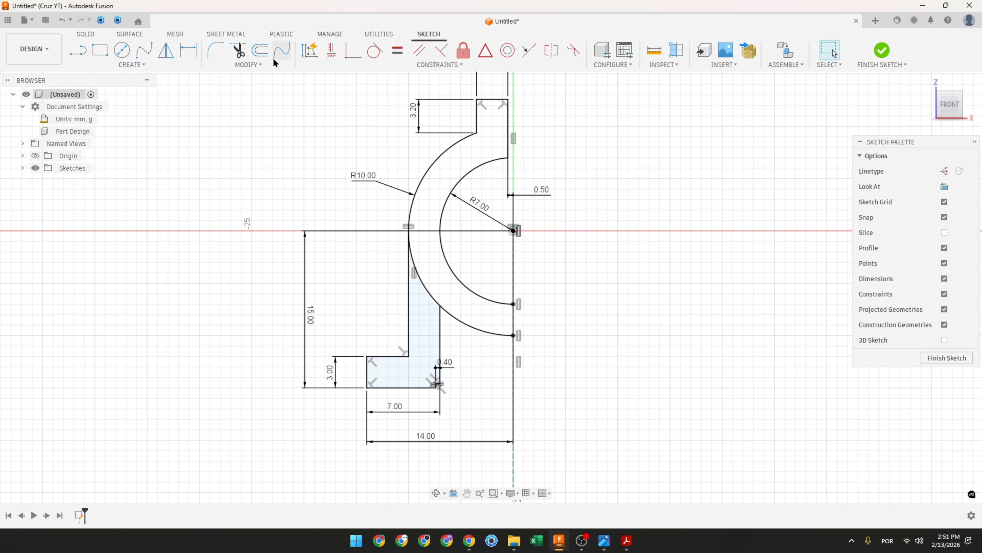
# Break the R10.00 outer arc where it meets the leg's vertical lines and convert the segment inside the leg to construction geometry.
pyautogui.click(248, 65)
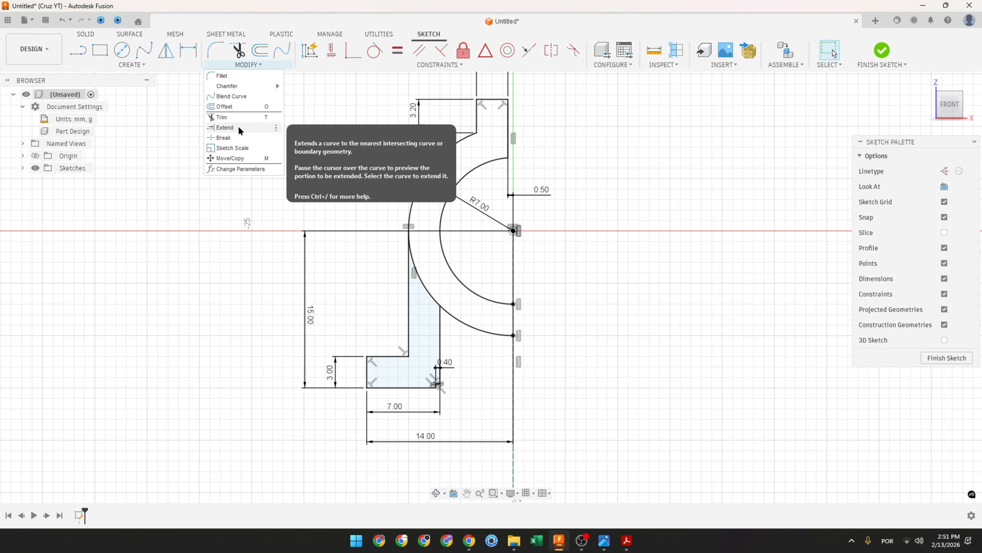
pyautogui.click(233, 137)
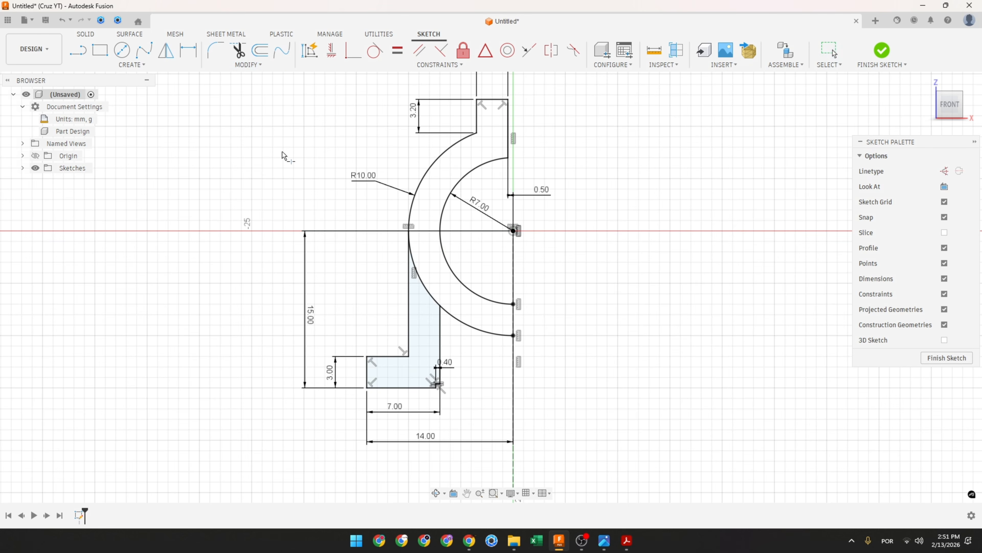
pyautogui.click(429, 294)
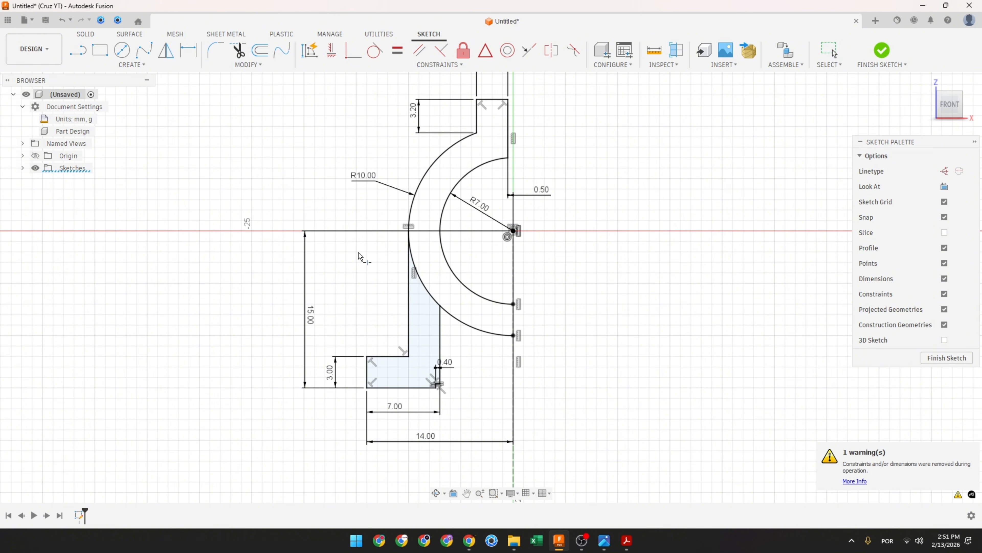
pyautogui.click(421, 282)
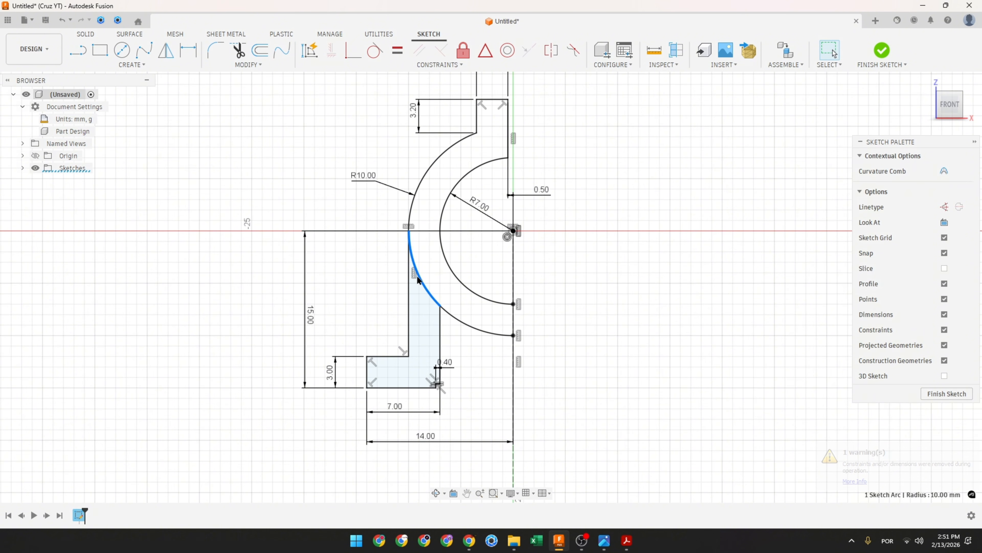
pyautogui.click(945, 171)
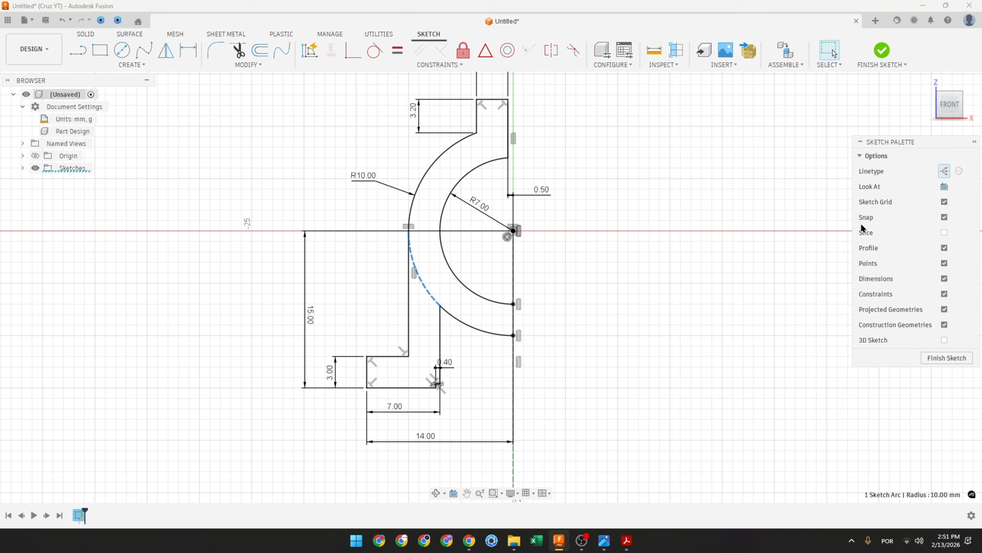
pyautogui.click(641, 274)
# Mirror the entire half-profile about the dashed vertical centerline, select the resulting closed profile, and finish the sketch.
pyautogui.scroll(-3, 637, 270)
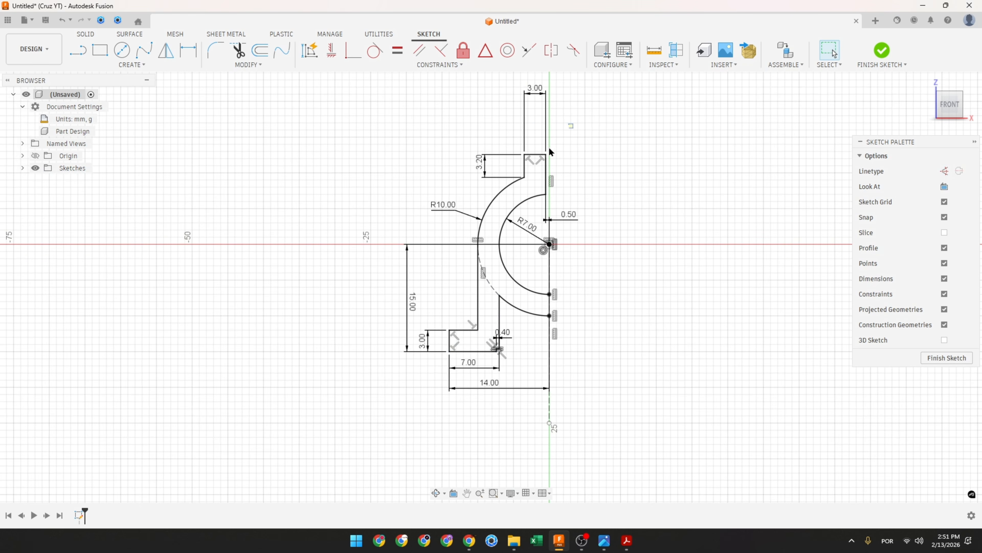
pyautogui.moveTo(578, 152); pyautogui.dragTo(403, 419)
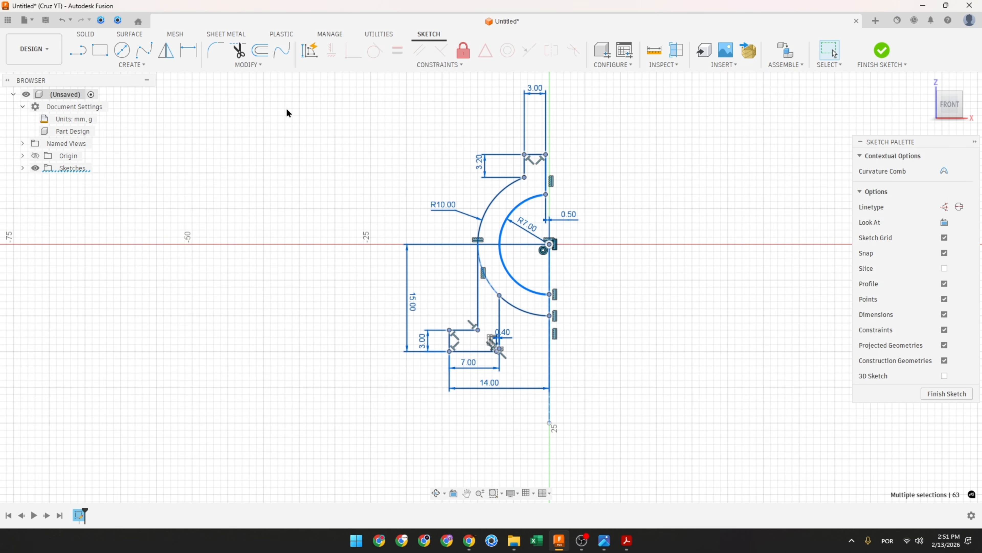
pyautogui.click(166, 50)
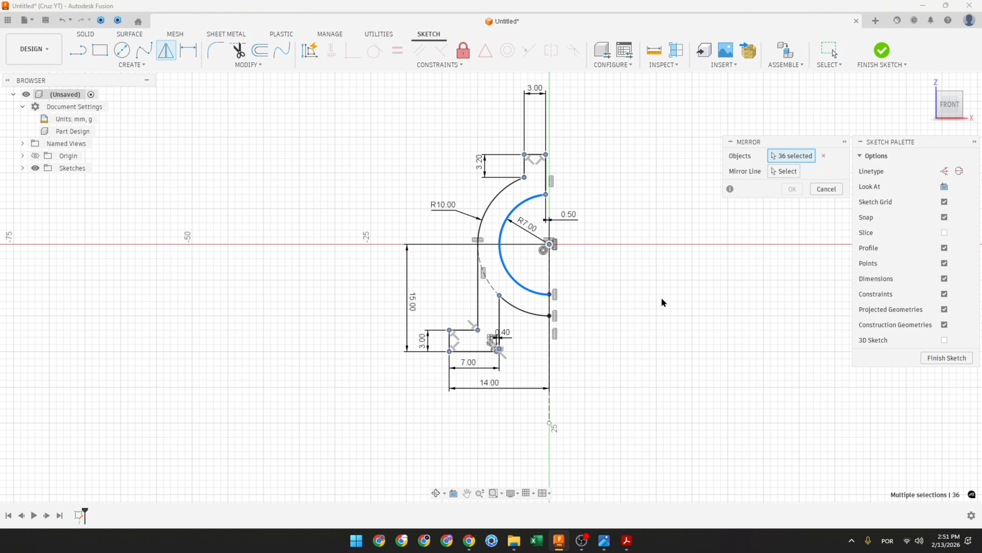
pyautogui.click(784, 171)
pyautogui.click(550, 409)
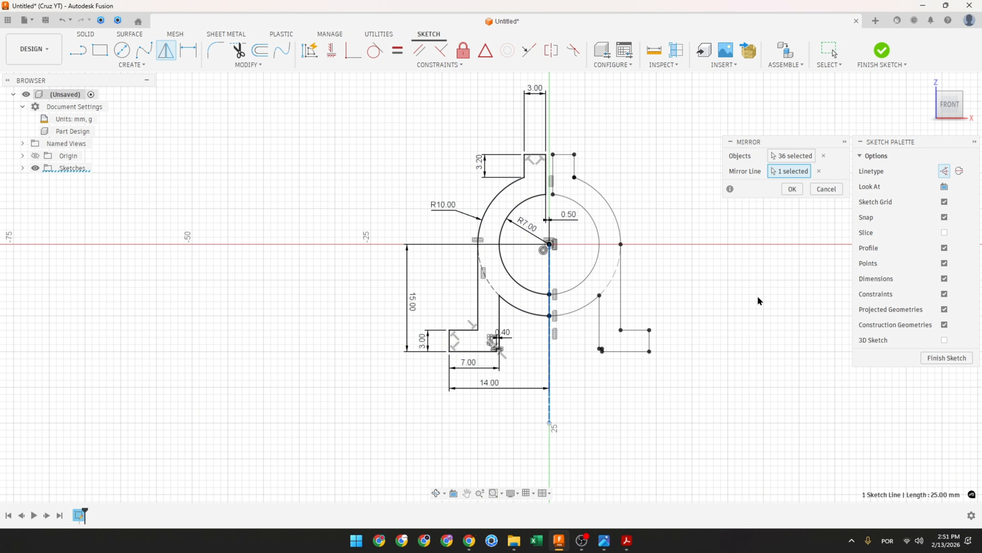
pyautogui.click(792, 189)
pyautogui.click(611, 234)
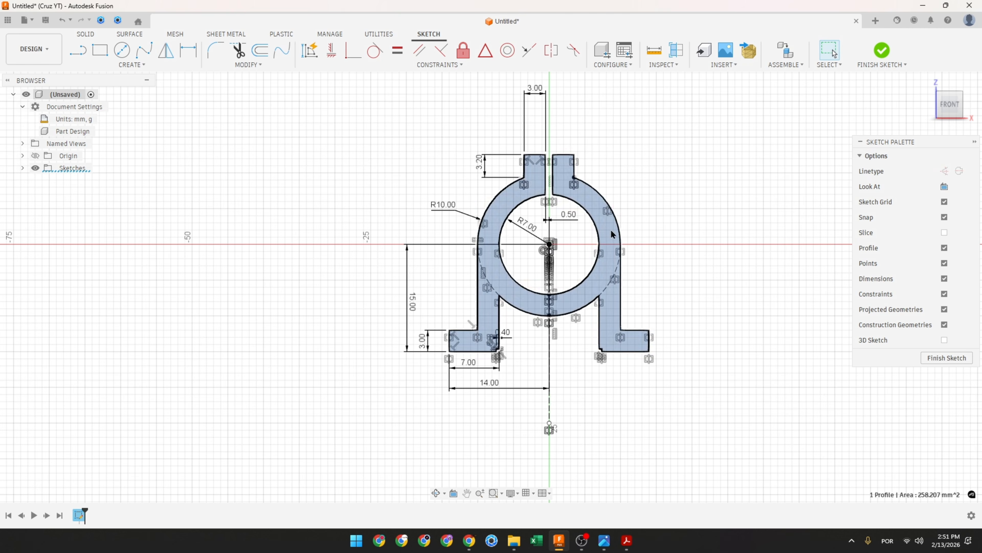
pyautogui.click(880, 54)
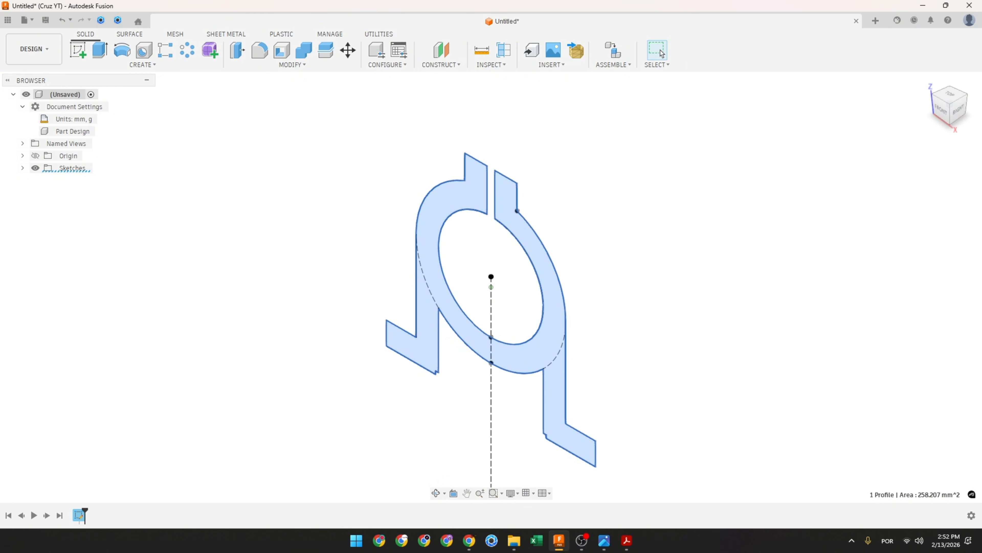
# Switch to the Draw 110 PDF, draw a red box around the side view's 13,20 depth dimension, and return to Fusion.
pyautogui.hotkey('alt', 'Tab')
pyautogui.scroll(-1, 548, 346)
pyautogui.moveTo(567, 418)
pyautogui.mouseDown()
pyautogui.moveTo(569, 447)
pyautogui.moveTo(623, 417)
pyautogui.moveTo(561, 418)
pyautogui.mouseUp()
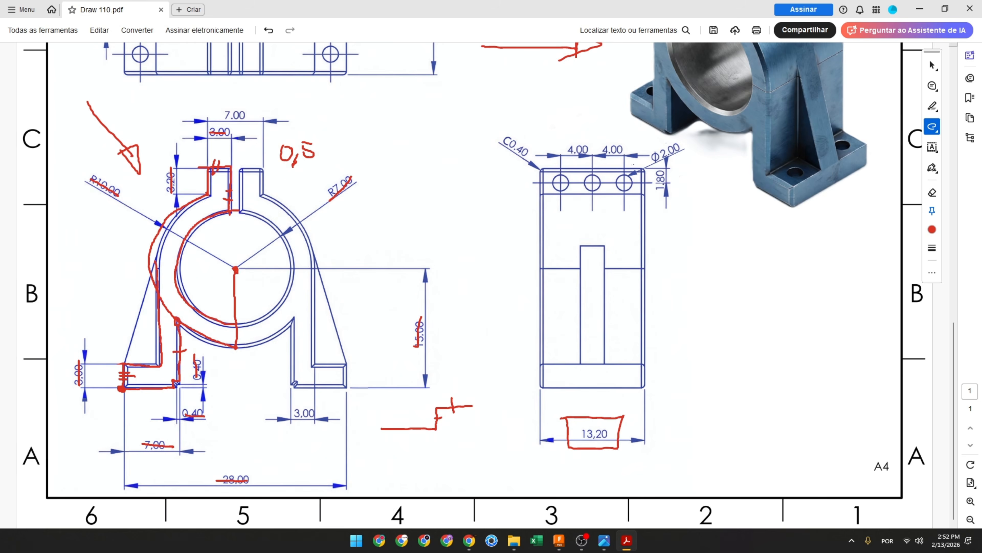
pyautogui.hotkey('alt', 'Tab')
# Extrude the bracket profile symmetrically to a 13.2 mm whole length as a new body, review the feature's settings, and switch to the Draw 110 PDF.
pyautogui.click(100, 49)
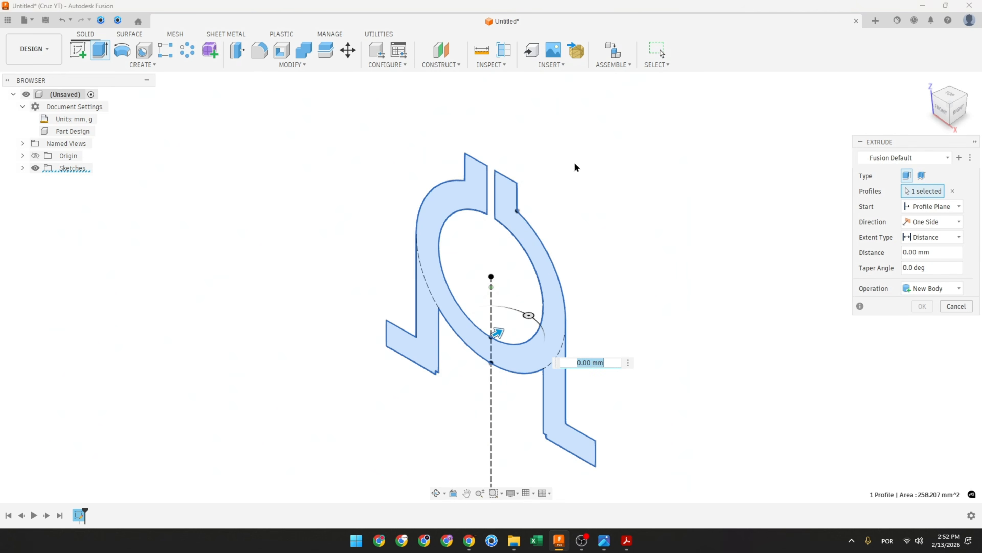
pyautogui.click(940, 227)
pyautogui.click(928, 261)
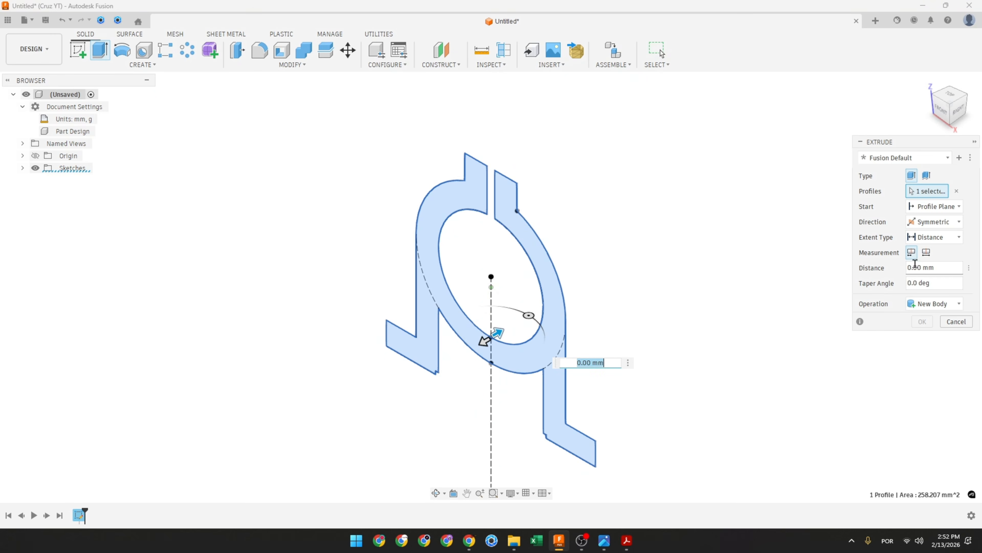
pyautogui.click(927, 253)
pyautogui.moveTo(951, 269); pyautogui.dragTo(842, 283)
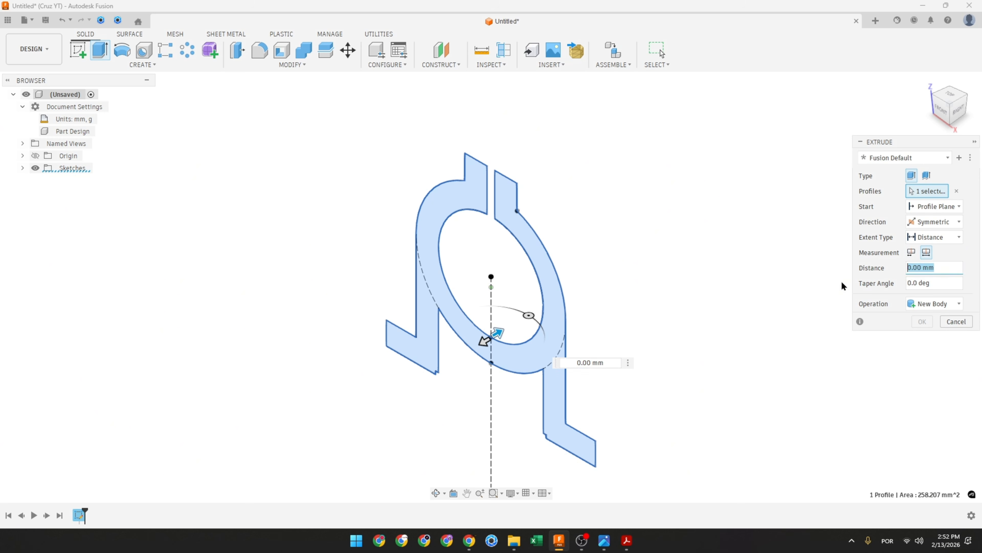
pyautogui.press('Return')
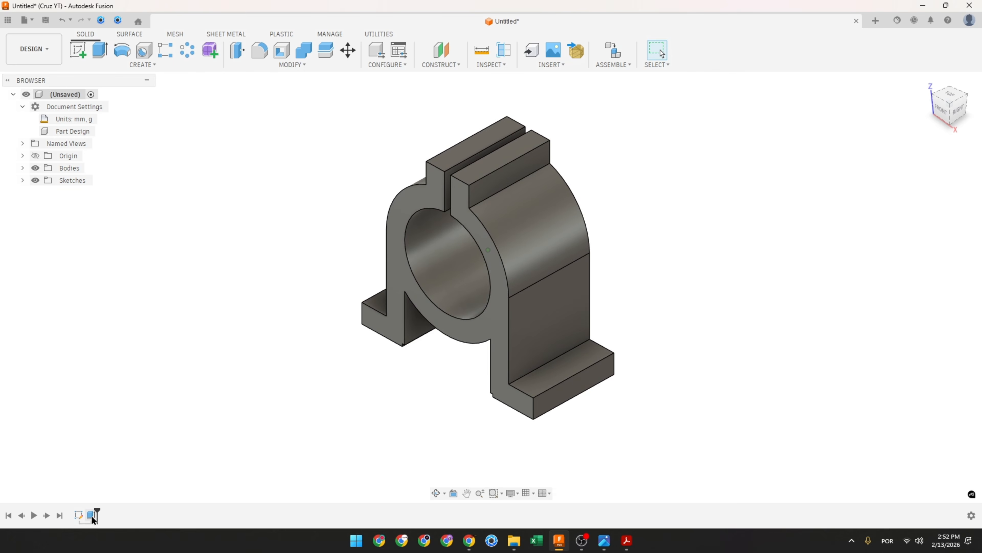
pyautogui.doubleClick(91, 515)
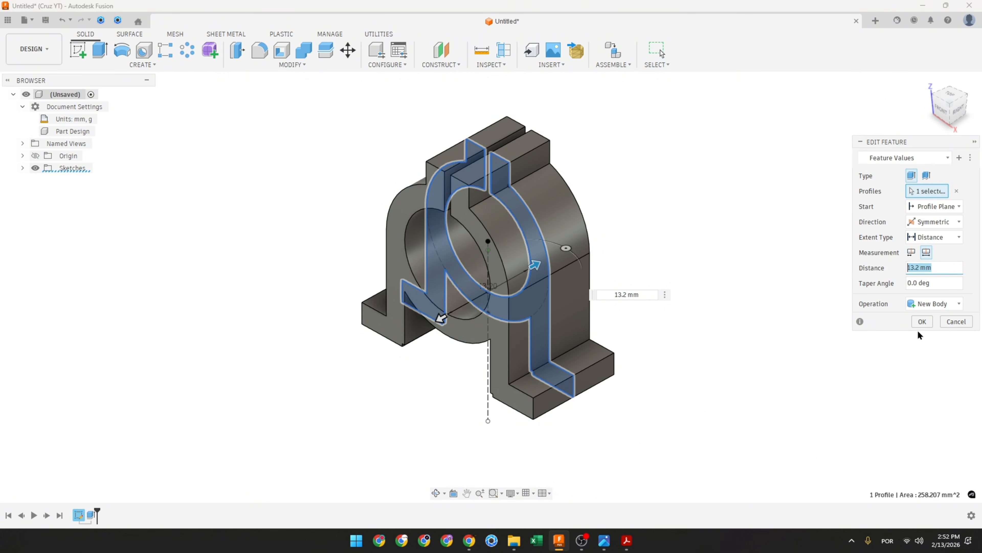
pyautogui.click(922, 322)
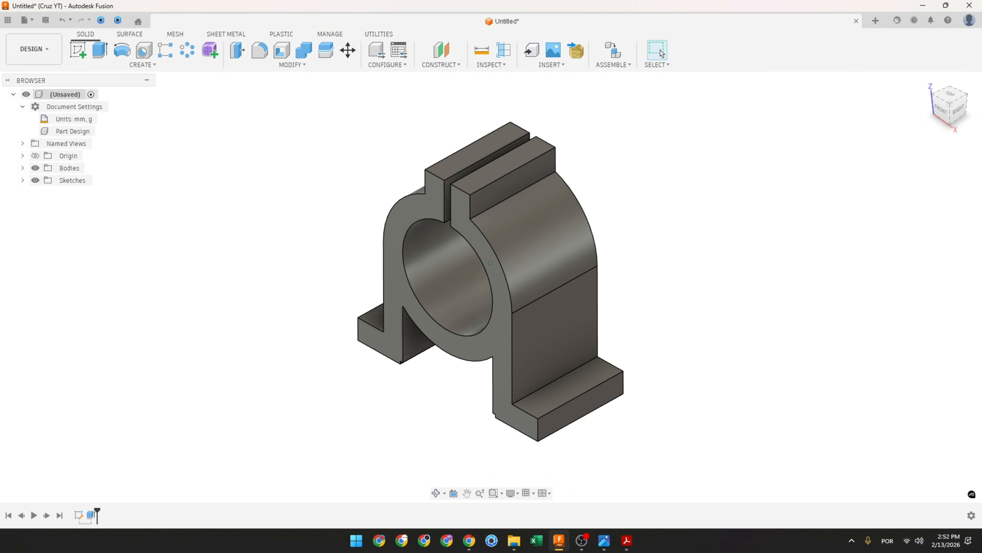
pyautogui.hotkey('alt', 'Tab')
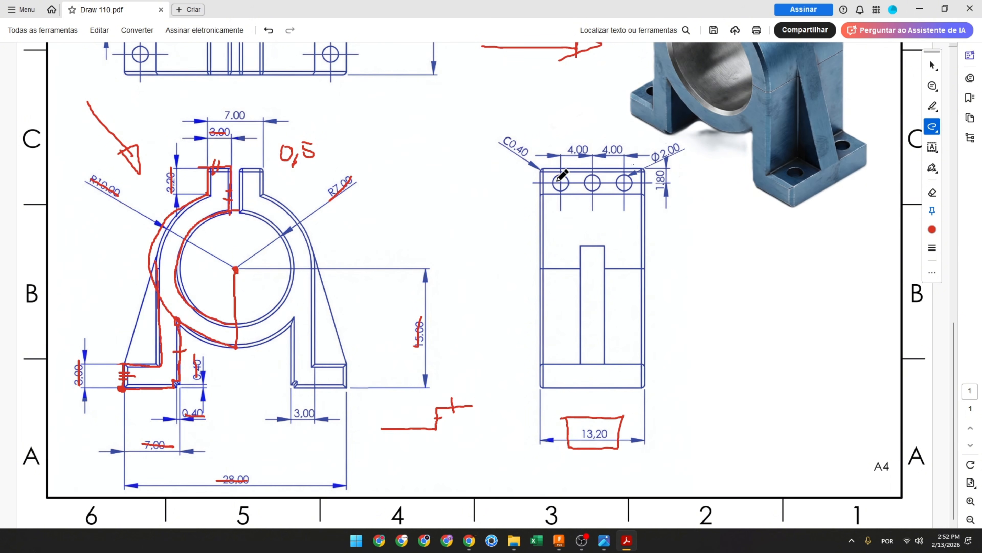
pyautogui.moveTo(600, 176)
pyautogui.mouseDown()
pyautogui.moveTo(586, 190)
pyautogui.moveTo(603, 174)
pyautogui.mouseUp()
pyautogui.scroll(3, 700, 164)
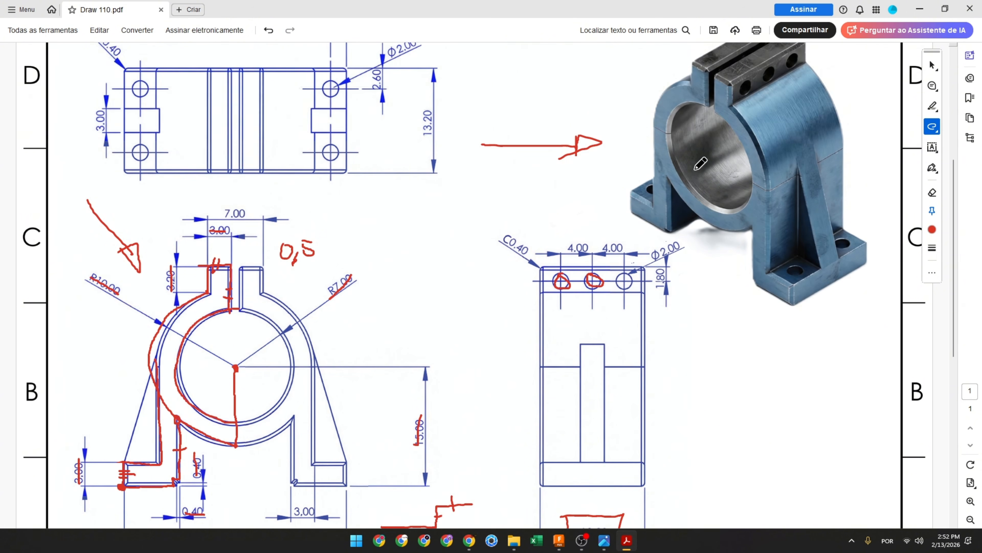
pyautogui.moveTo(736, 95); pyautogui.dragTo(792, 63)
pyautogui.scroll(1, 518, 239)
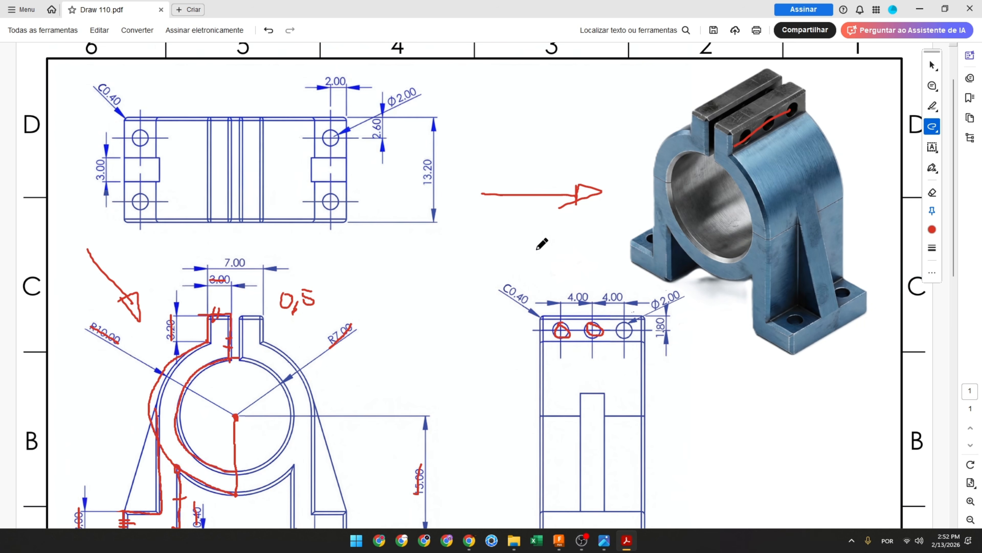
pyautogui.hotkey('ctrl', 'z')
pyautogui.hotkey('ctrl', 'z')
pyautogui.hotkey('ctrl', 'z')
# Circle the middle hole in the PDF's side view and strike through the Ø2.00 hole diameter dimension.
pyautogui.keyDown('ctrl'); pyautogui.scroll(3, 592, 327); pyautogui.keyUp('ctrl')
pyautogui.moveTo(606, 316)
pyautogui.mouseDown()
pyautogui.moveTo(590, 318)
pyautogui.moveTo(613, 344)
pyautogui.moveTo(615, 312)
pyautogui.moveTo(605, 316)
pyautogui.mouseUp()
pyautogui.moveTo(706, 286); pyautogui.dragTo(755, 267)
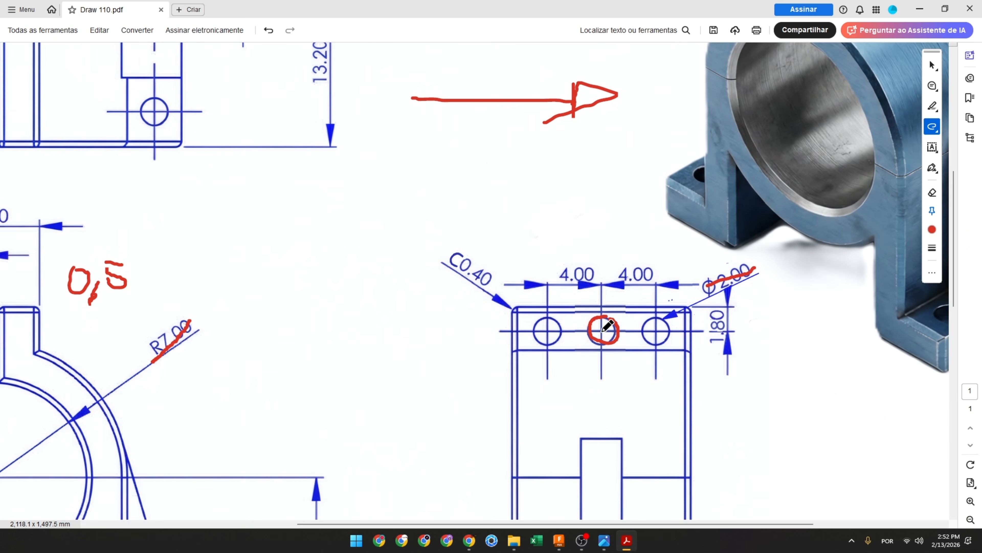
# Mark the middle hole's centre, strike through the 1.80 dimension, draw a vertical line down from the hole, and return to Fusion.
pyautogui.moveTo(602, 331); pyautogui.dragTo(607, 328)
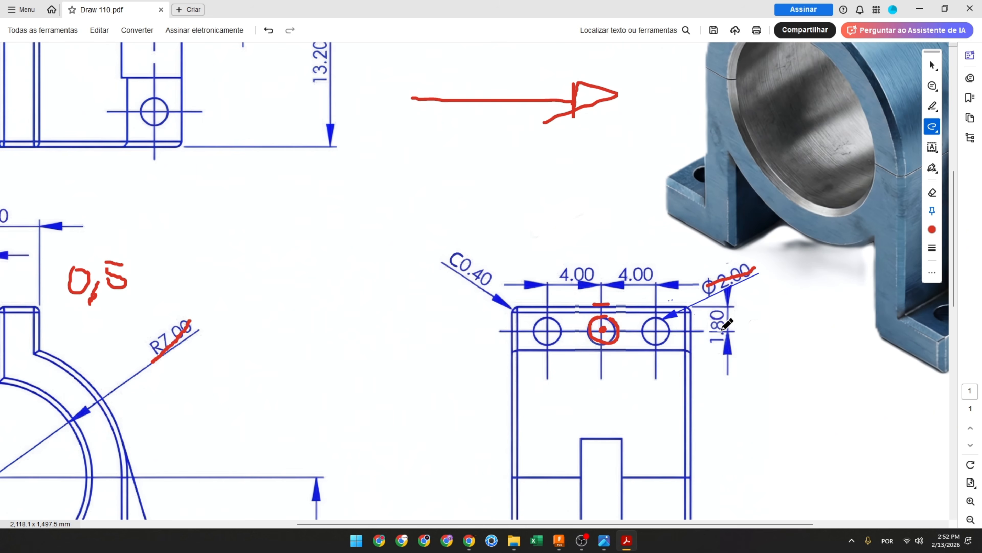
pyautogui.moveTo(716, 311); pyautogui.dragTo(716, 337)
pyautogui.scroll(-4, 702, 342)
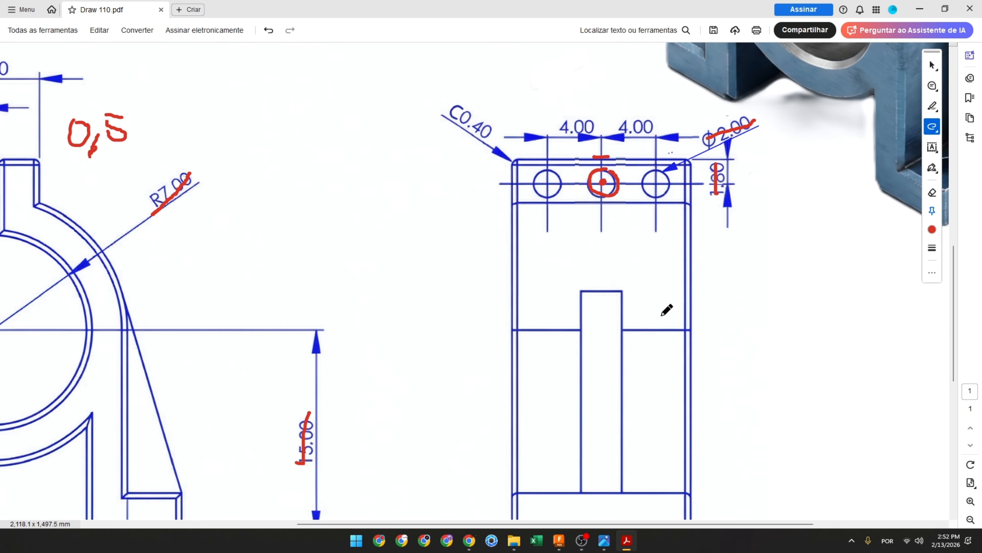
pyautogui.moveTo(600, 184); pyautogui.dragTo(602, 327)
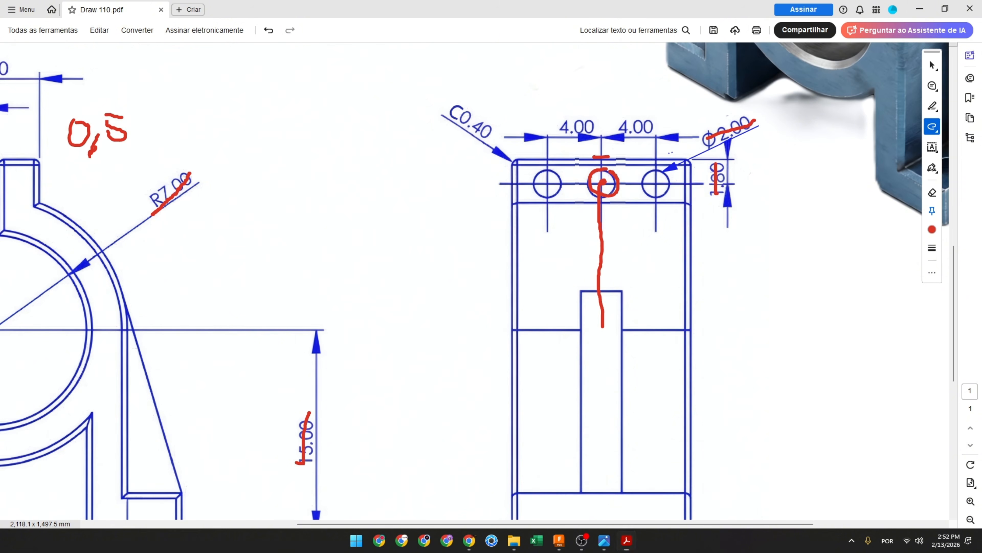
pyautogui.hotkey('alt', 'Tab')
# Start a sketch on the outer side face of the clamp lug and project that face's outline into it.
pyautogui.click(513, 188)
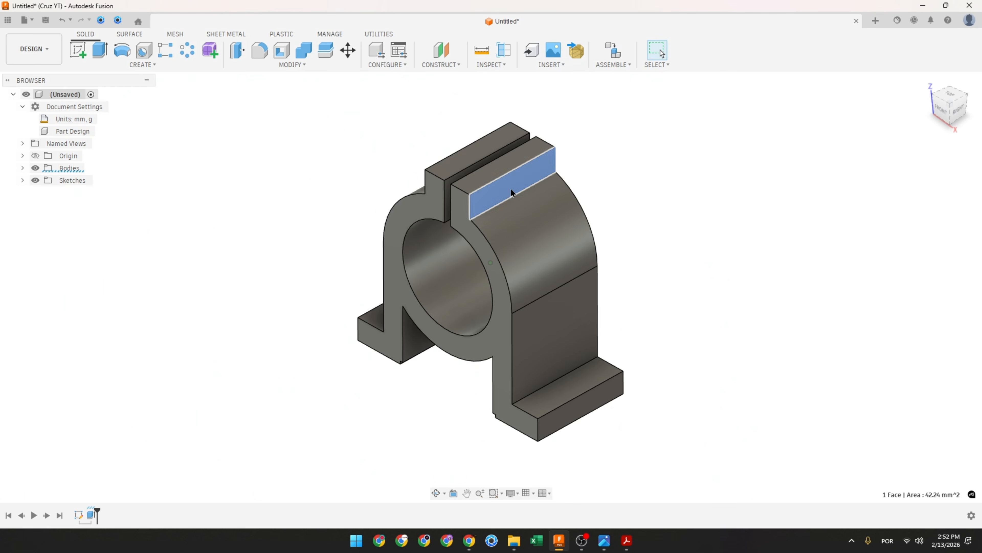
pyautogui.click(77, 57)
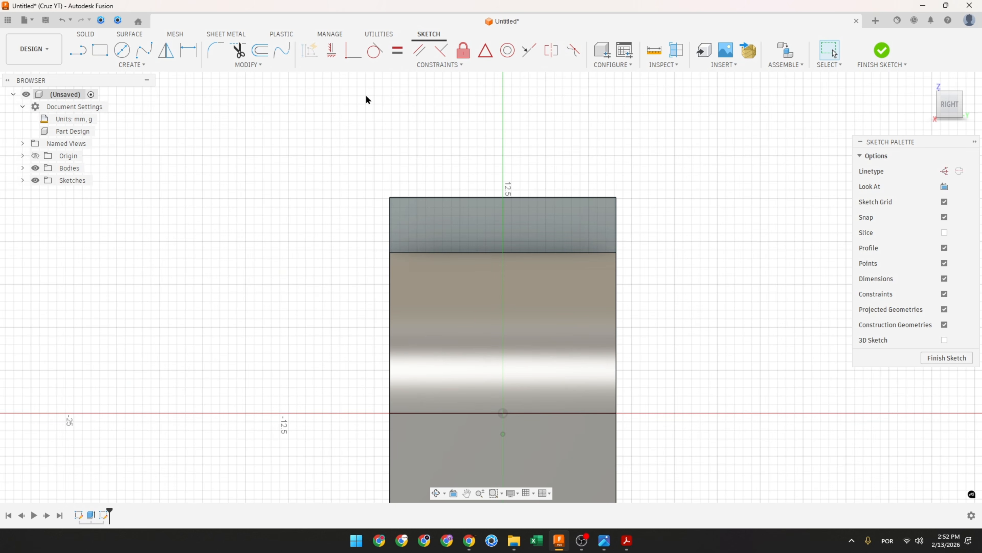
pyautogui.press('p')
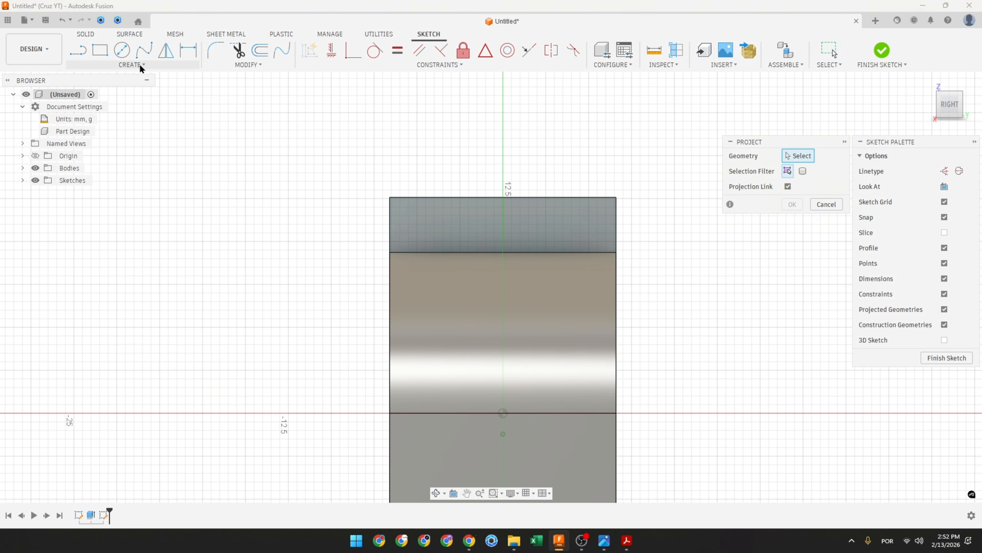
pyautogui.click(541, 229)
pyautogui.click(791, 204)
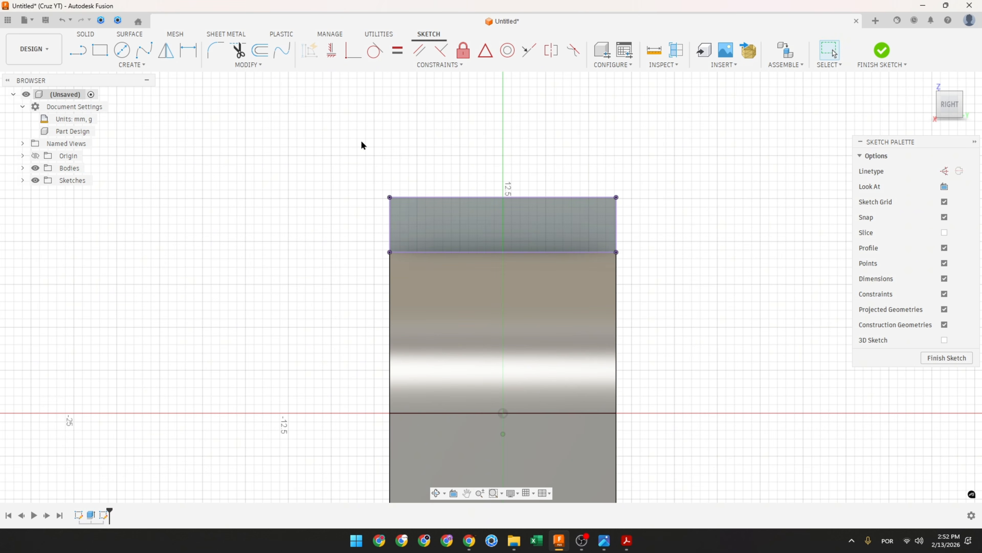
# Sketch a 2 mm diameter circle at the middle of the lug face and place its diameter dimension outside the face.
pyautogui.click(122, 50)
pyautogui.click(503, 224)
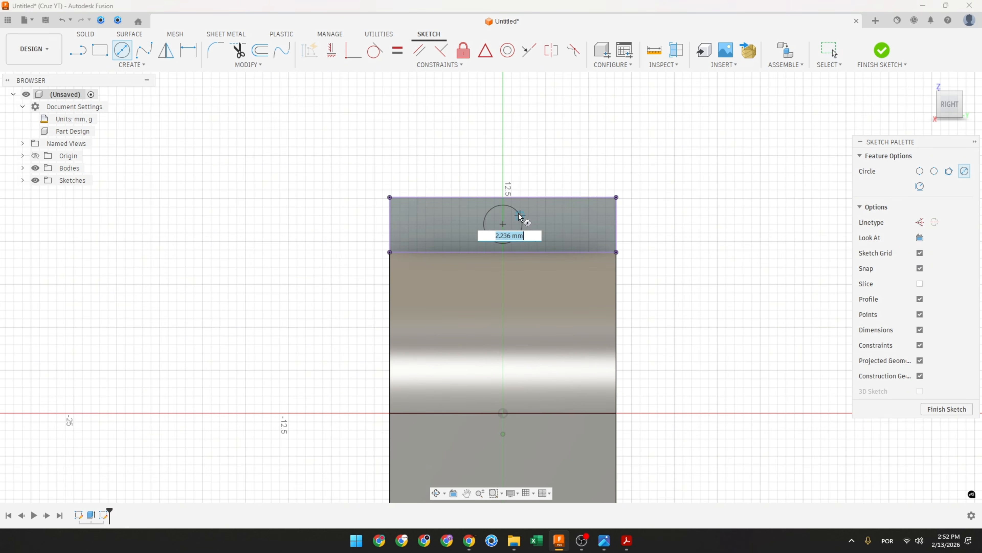
pyautogui.write('2')
pyautogui.press('Return')
pyautogui.press('Escape')
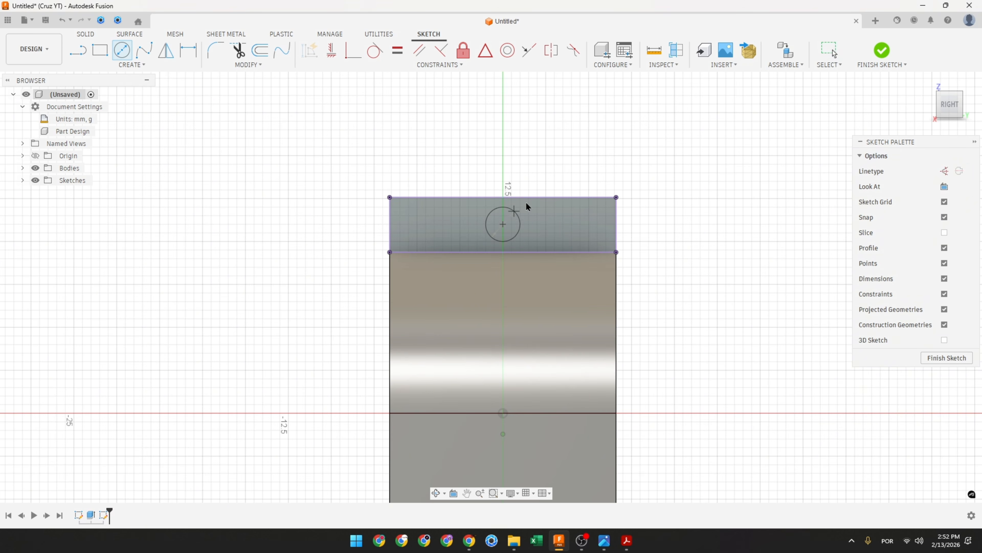
pyautogui.moveTo(507, 220); pyautogui.dragTo(661, 184)
# Dimension the circle's centre 1.8 mm below the lug's upper edge.
pyautogui.click(189, 49)
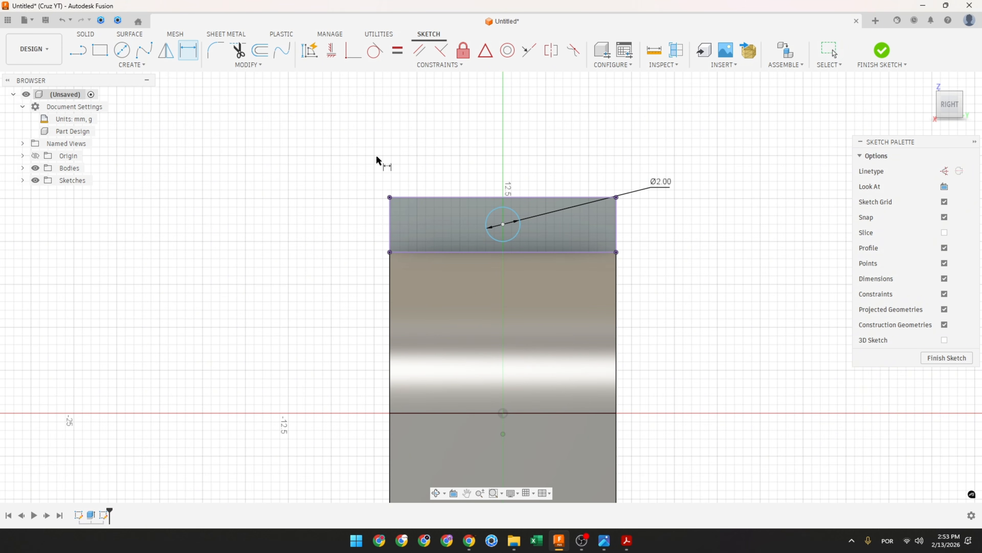
pyautogui.click(503, 224)
pyautogui.click(514, 197)
pyautogui.click(646, 220)
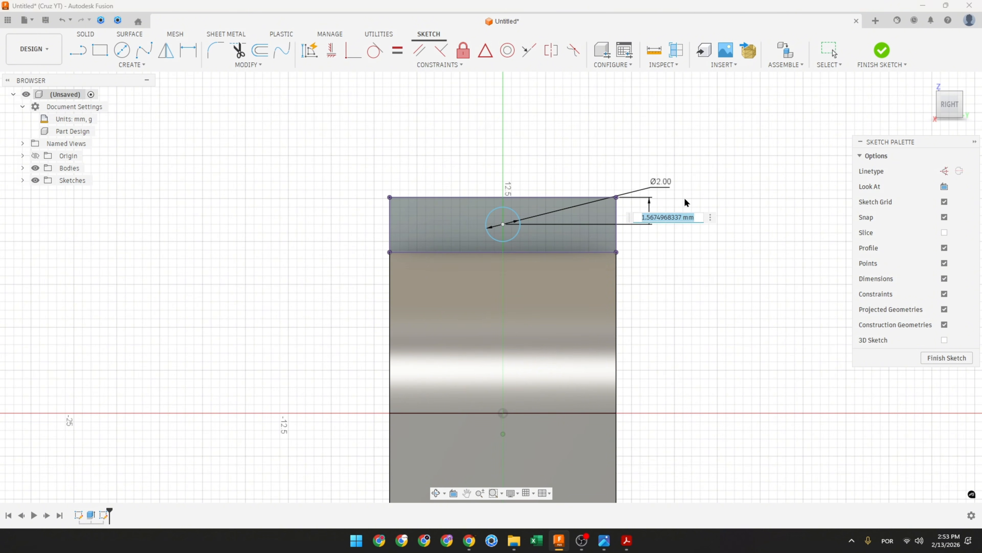
pyautogui.write('1,8')
pyautogui.press('Return')
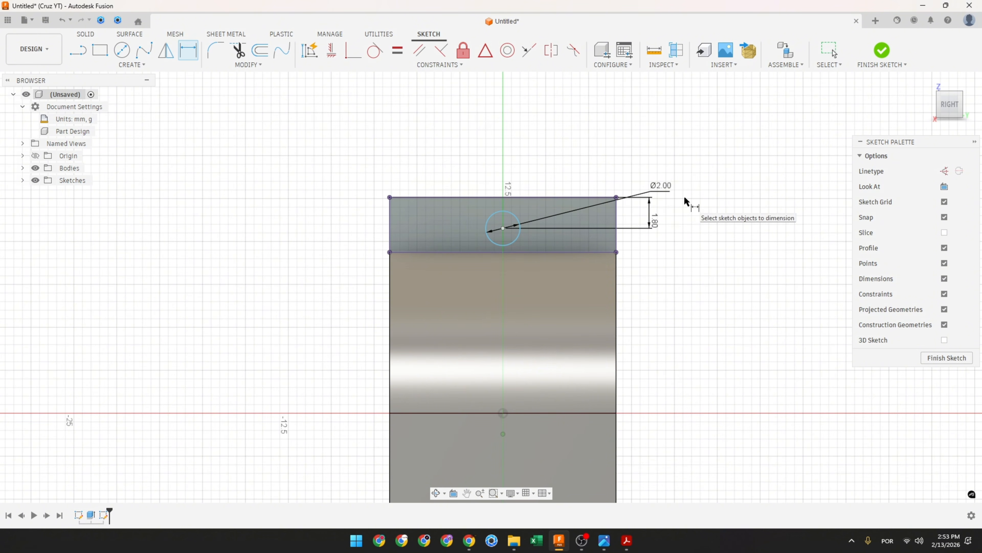
# Apply a vertical constraint between the circle's centre and the sketch origin.
pyautogui.click(331, 50)
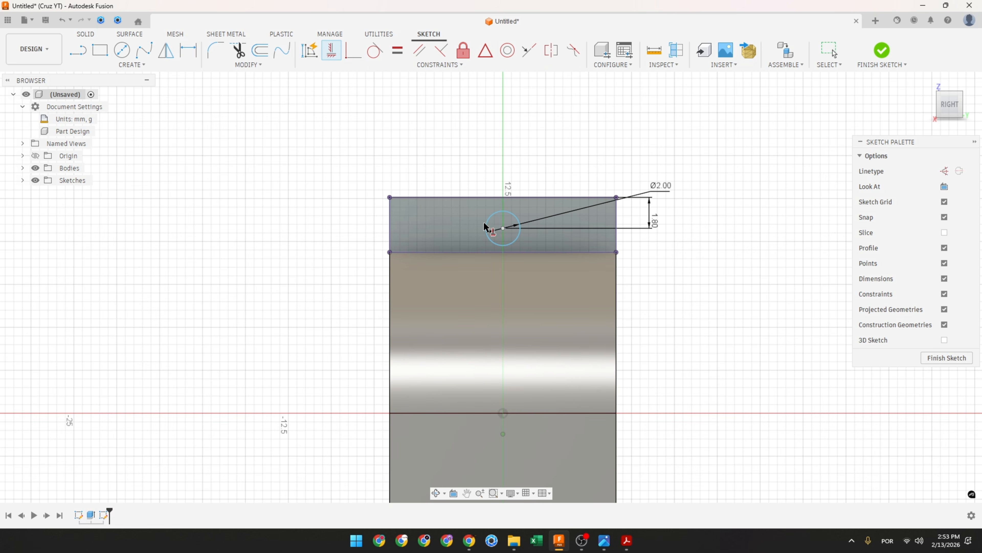
pyautogui.click(503, 414)
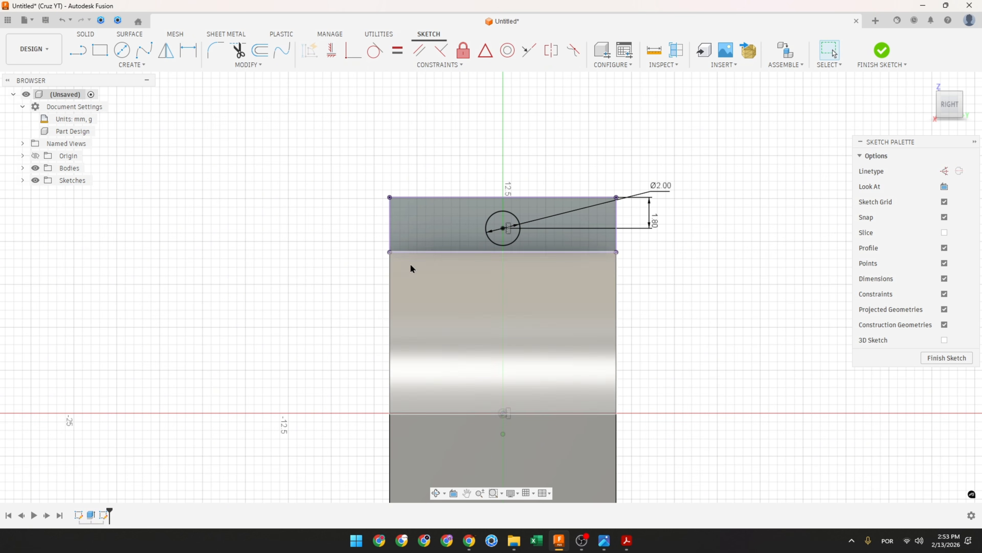
pyautogui.click(830, 50)
# Switch to the Draw 110 PDF, circle both outer holes, strike through the two 4.00 dimensions and Ø2.00, and return to Fusion.
pyautogui.hotkey('alt', 'Tab')
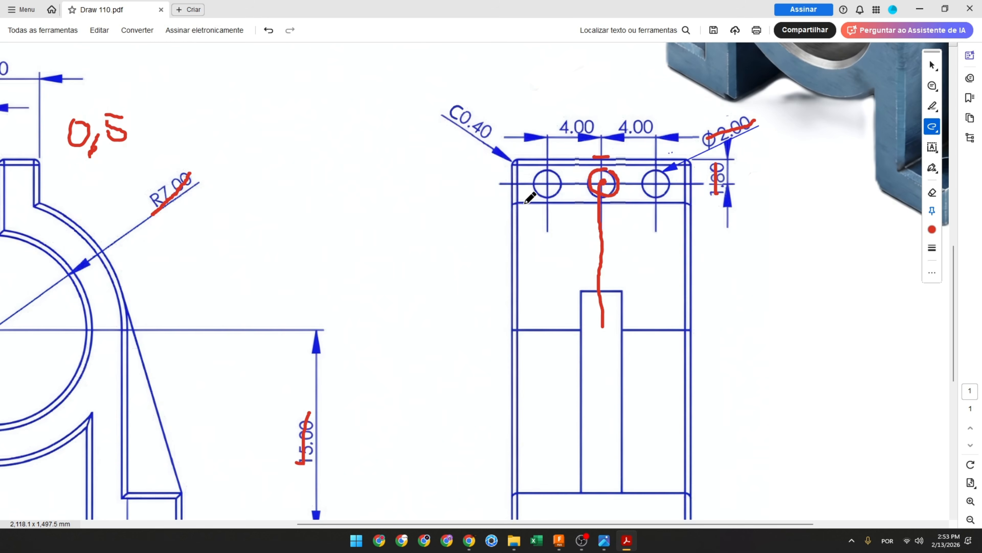
pyautogui.moveTo(554, 173)
pyautogui.mouseDown()
pyautogui.moveTo(549, 197)
pyautogui.moveTo(561, 176)
pyautogui.mouseUp()
pyautogui.moveTo(654, 170)
pyautogui.mouseDown()
pyautogui.moveTo(645, 186)
pyautogui.moveTo(653, 169)
pyautogui.mouseUp()
pyautogui.moveTo(567, 126); pyautogui.dragTo(654, 127)
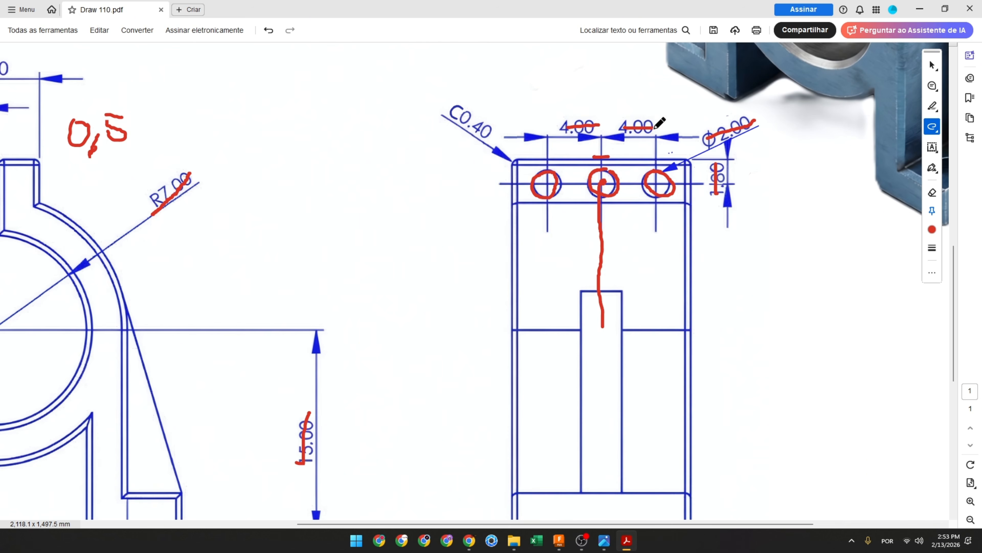
pyautogui.moveTo(758, 125); pyautogui.dragTo(708, 143)
pyautogui.hotkey('alt', 'Tab')
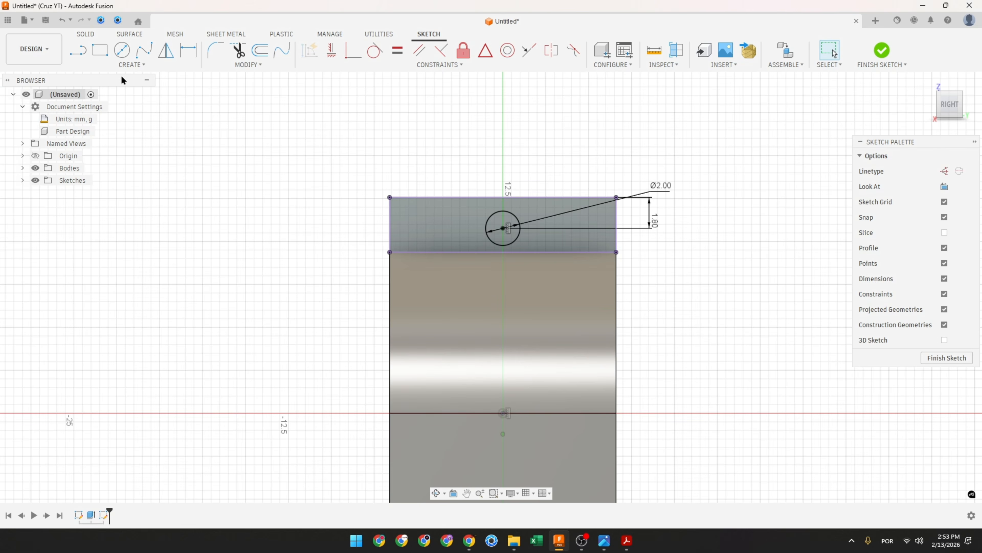
# Create a rectangular pattern of the circle along the lug's upper edge with quantity 3, 4 mm spacing and symmetric direction.
pyautogui.click(130, 64)
pyautogui.click(103, 211)
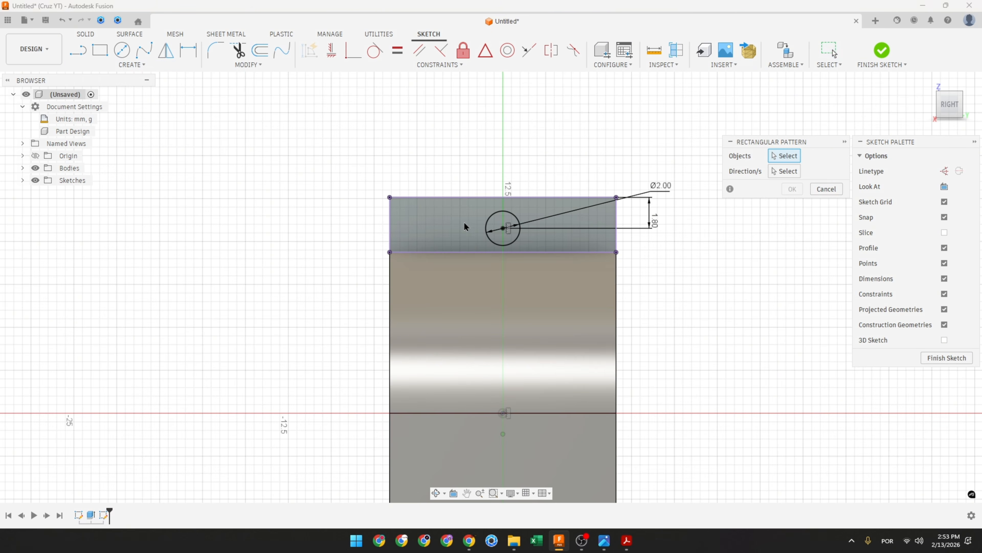
pyautogui.click(500, 225)
pyautogui.click(777, 173)
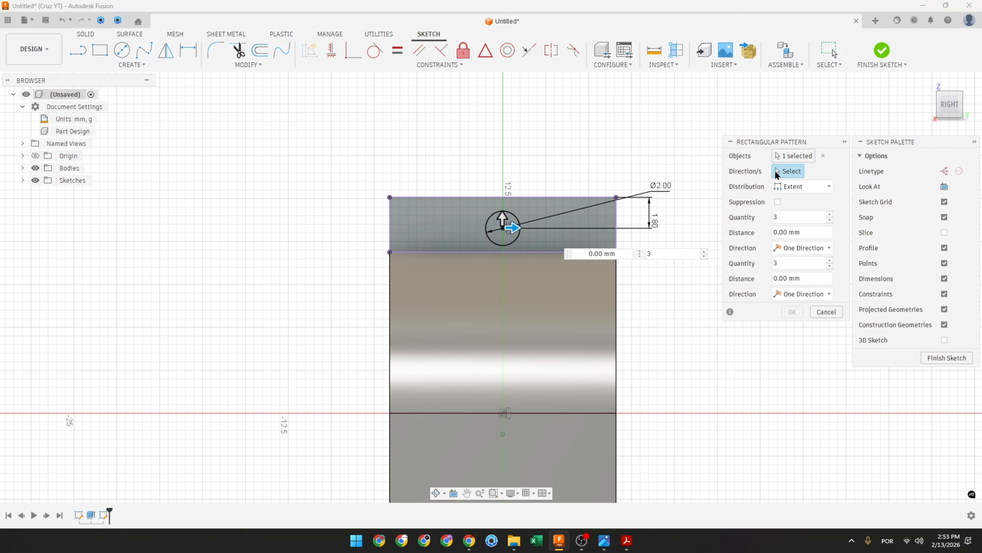
pyautogui.click(555, 198)
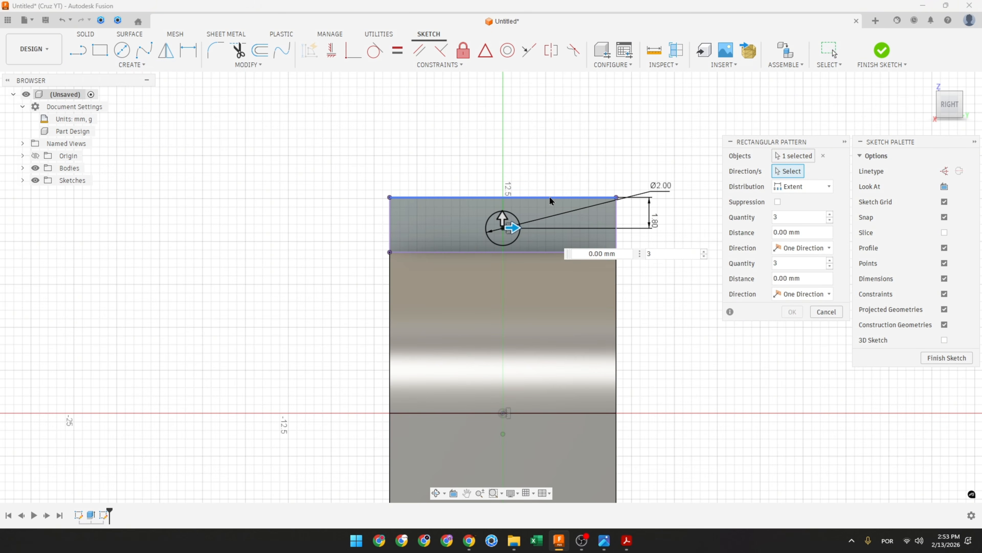
pyautogui.doubleClick(784, 217)
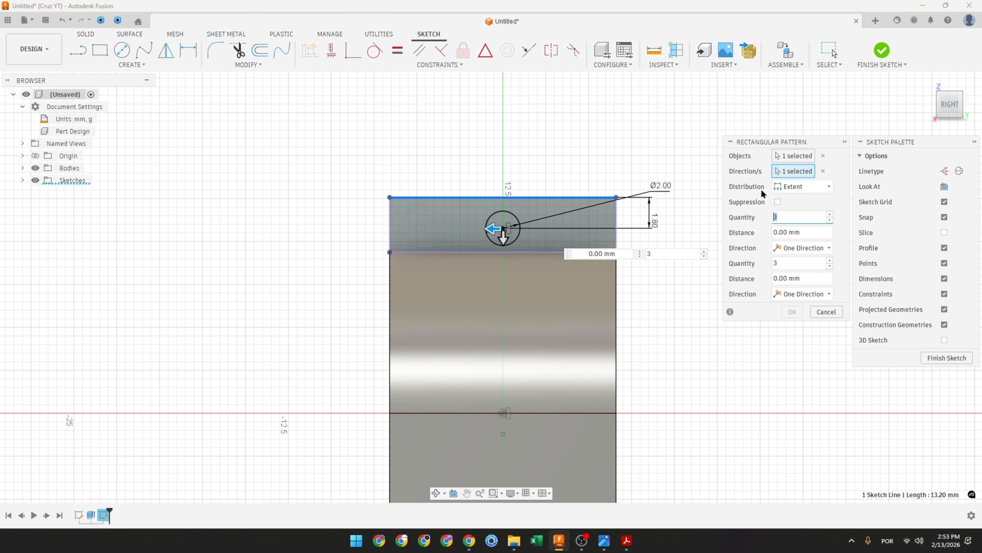
pyautogui.click(802, 186)
pyautogui.click(793, 211)
pyautogui.click(803, 248)
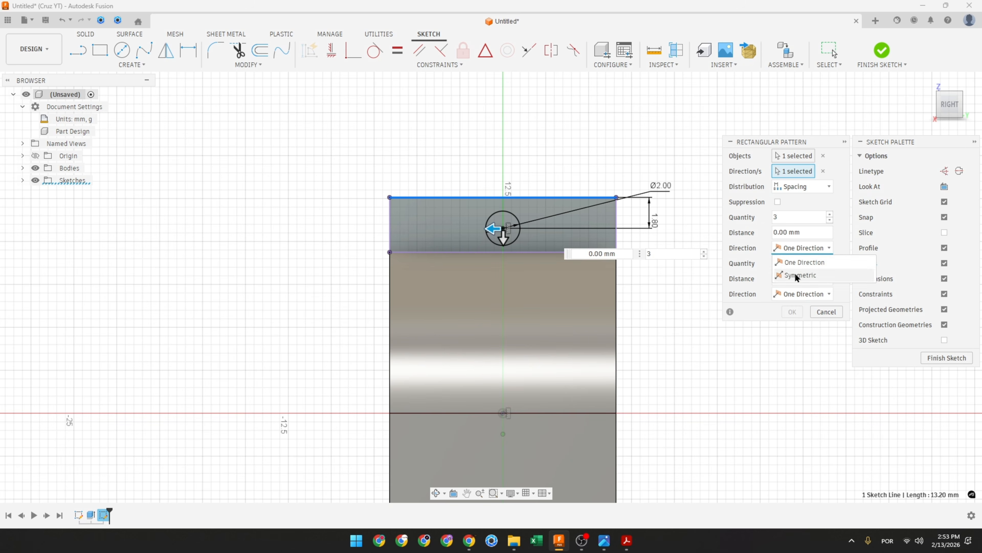
pyautogui.click(796, 276)
pyautogui.doubleClick(788, 232)
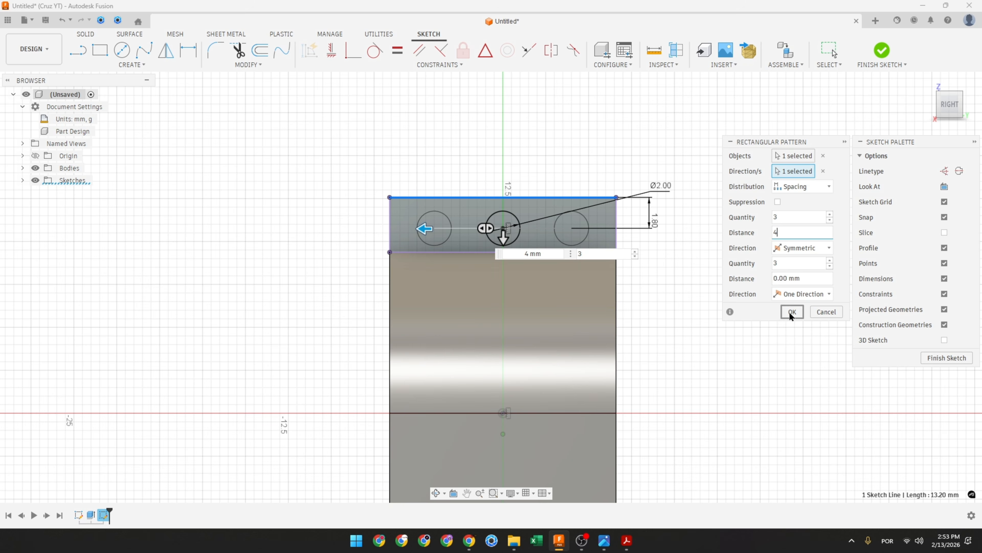
pyautogui.click(790, 312)
# Add driven dimensions from the middle circle's centre to each outer circle's centre, and finish the sketch.
pyautogui.click(188, 50)
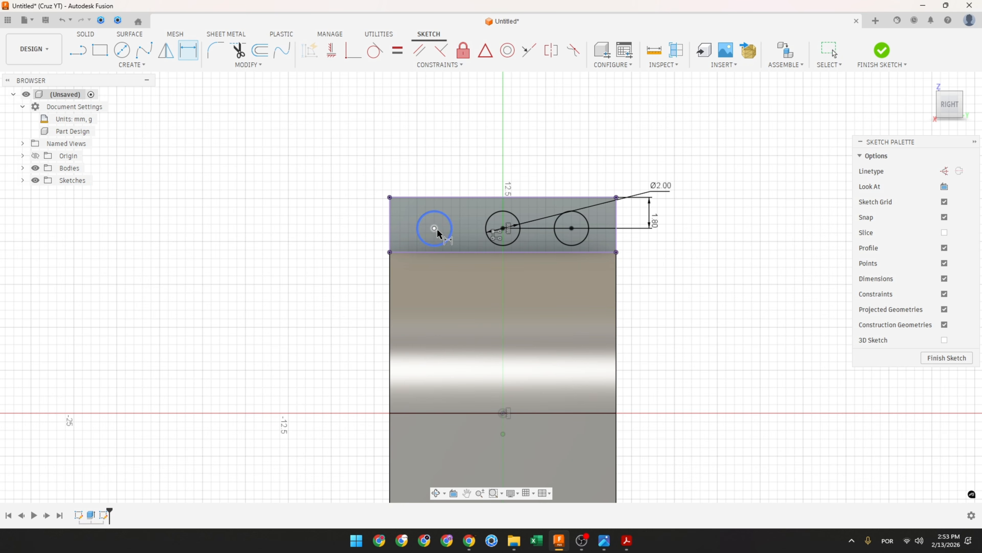
pyautogui.click(435, 228)
pyautogui.click(503, 228)
pyautogui.click(461, 163)
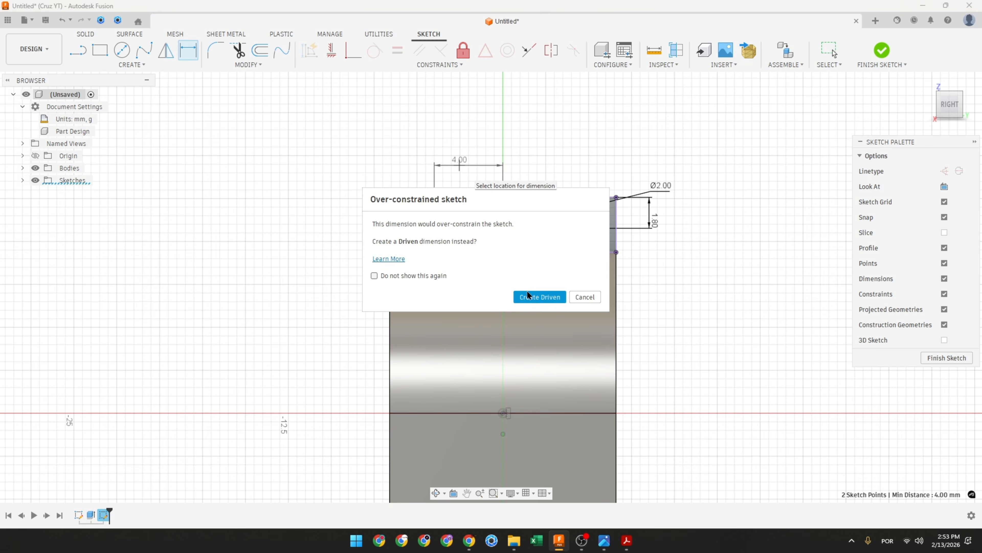
pyautogui.click(528, 297)
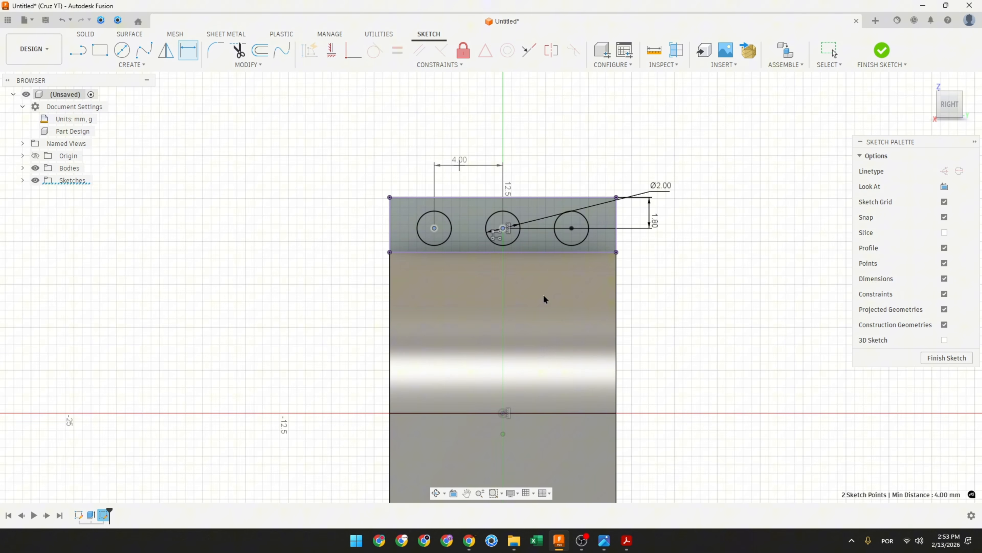
pyautogui.click(502, 228)
pyautogui.click(572, 228)
pyautogui.click(540, 167)
pyautogui.press('Return')
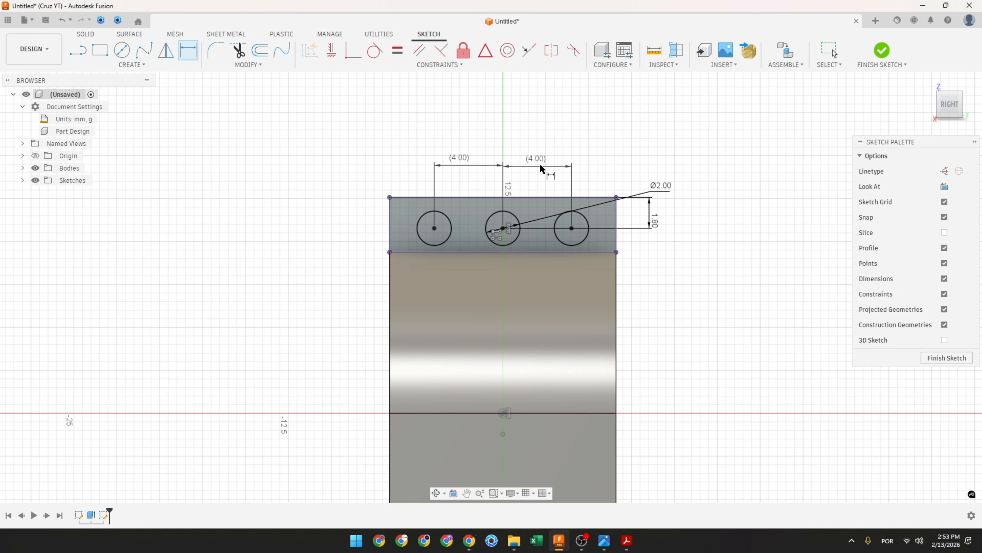
pyautogui.click(882, 51)
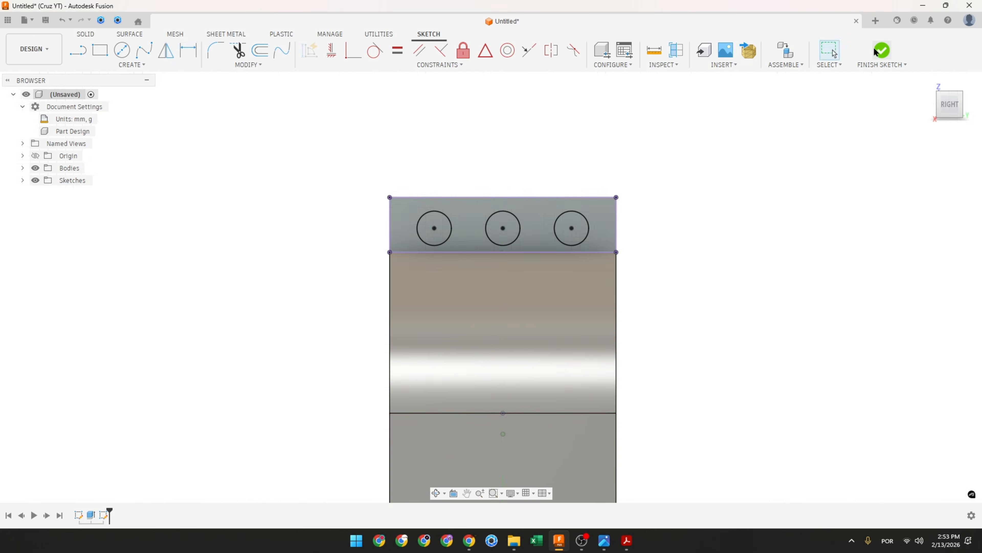
# Extrude the three circles as a cut with extent All, flipped through both clamp lugs, and switch to the Draw 110 PDF.
pyautogui.press('e')
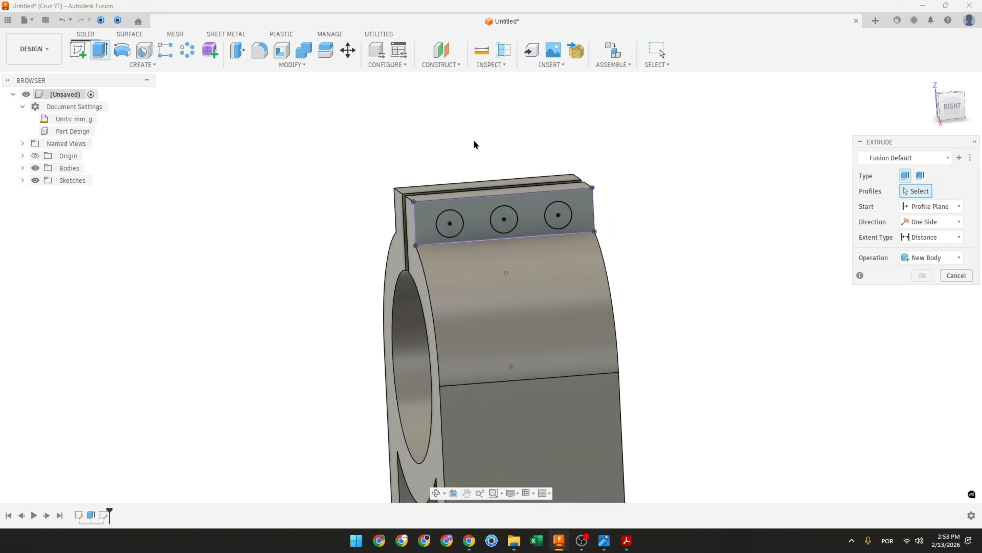
pyautogui.click(488, 225)
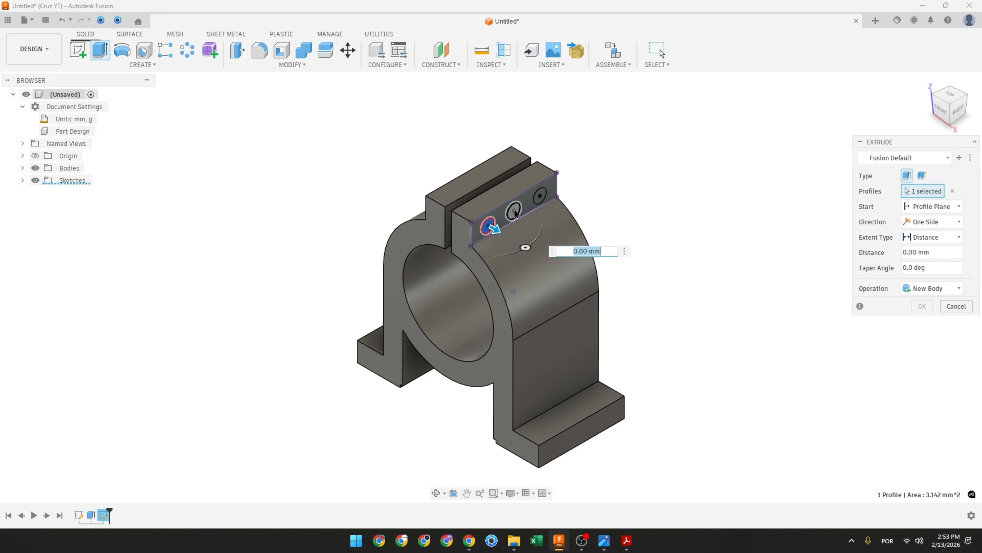
pyautogui.click(514, 211)
pyautogui.click(540, 197)
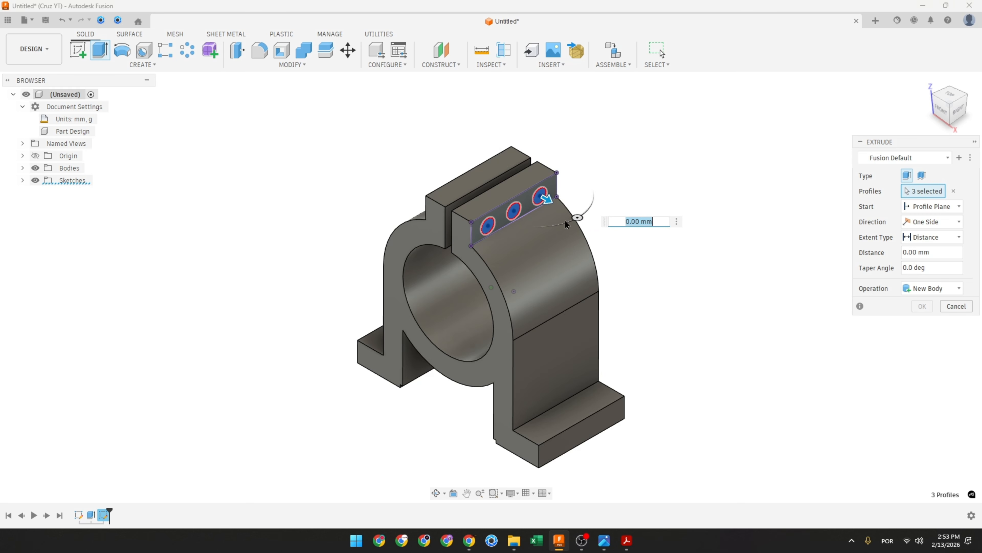
pyautogui.click(931, 237)
pyautogui.click(928, 272)
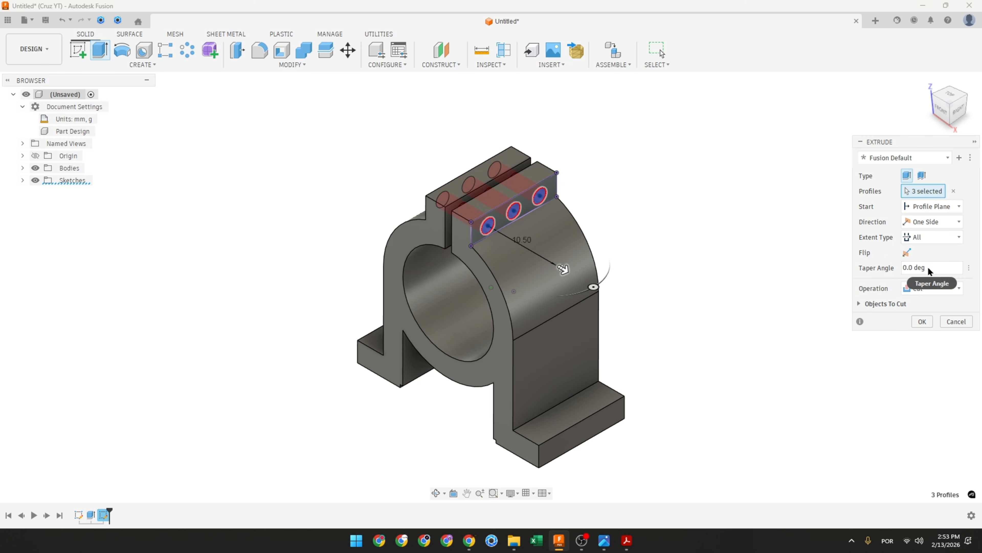
pyautogui.click(906, 255)
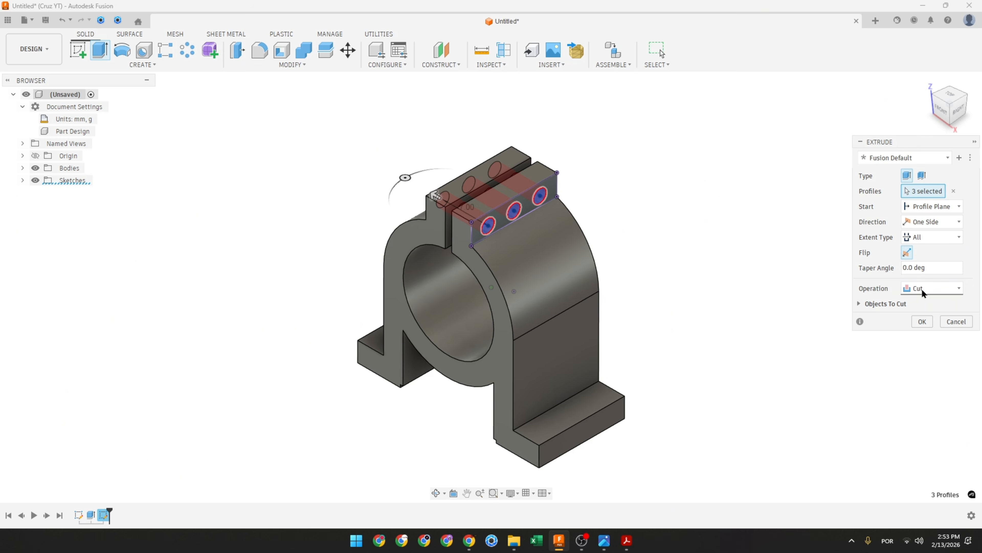
pyautogui.click(923, 321)
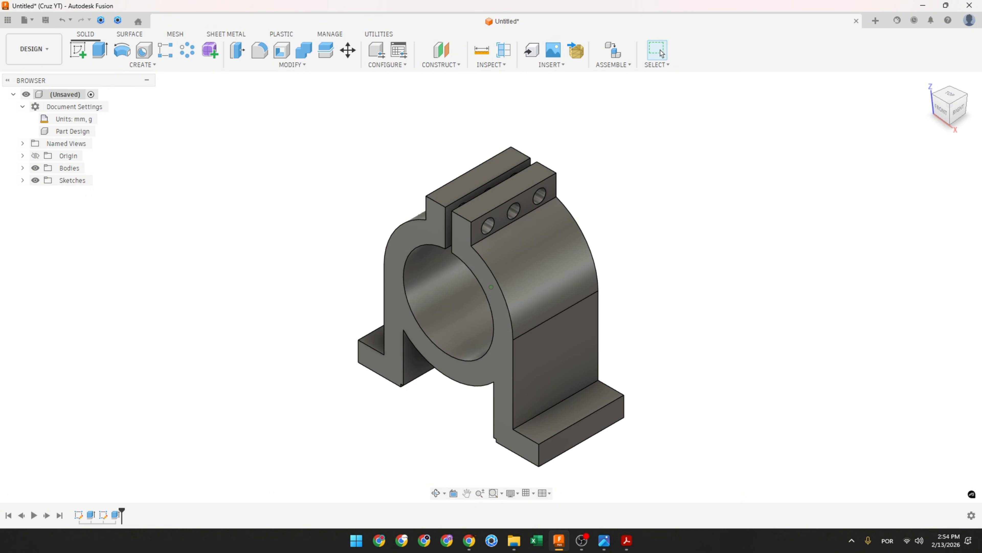
pyautogui.hotkey('alt', 'Tab')
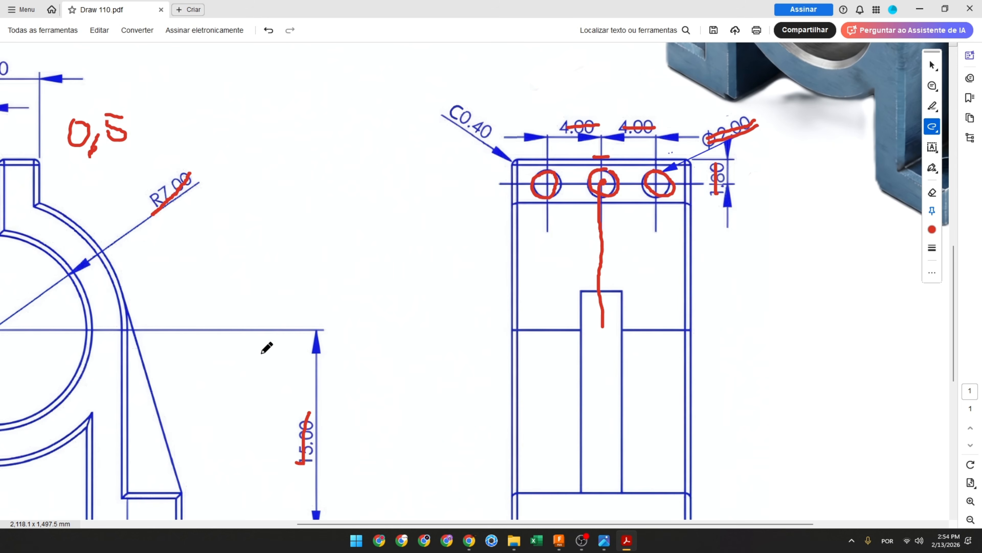
# Circle the upper-right base hole in the PDF's top view and strike through its Ø2.00 dimension.
pyautogui.keyDown('ctrl'); pyautogui.scroll(-3, 267, 347); pyautogui.keyUp('ctrl')
pyautogui.keyDown('ctrl'); pyautogui.scroll(1, 288, 208); pyautogui.keyUp('ctrl')
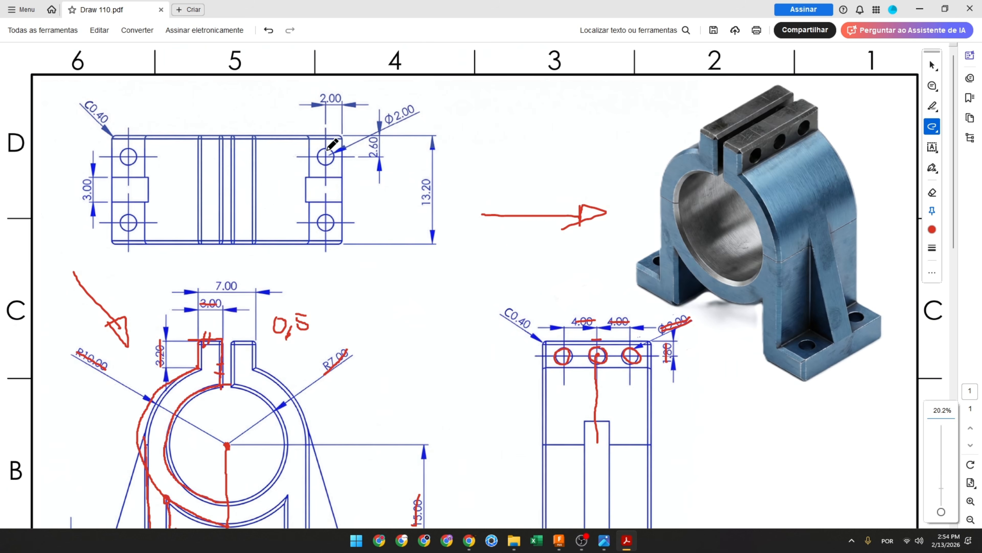
pyautogui.moveTo(328, 150); pyautogui.dragTo(318, 148)
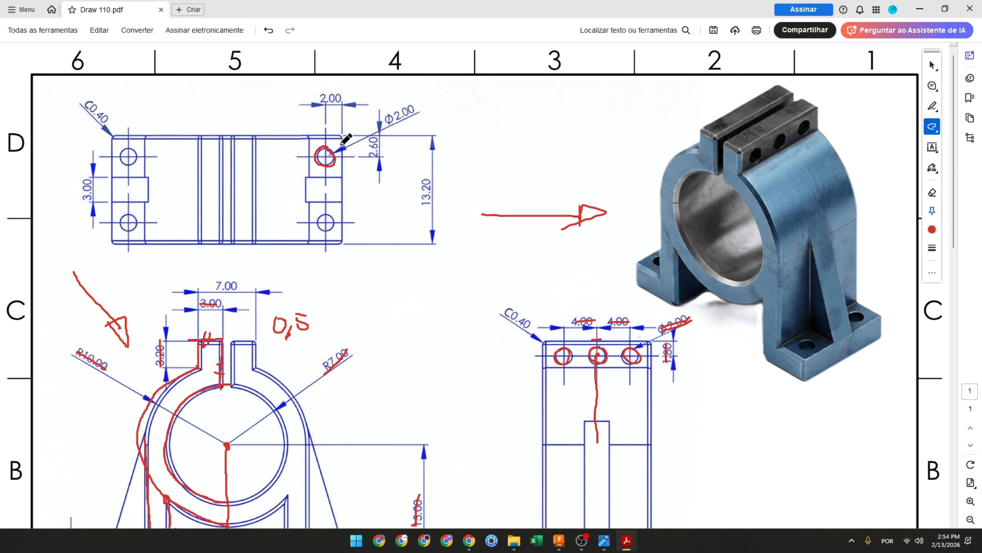
pyautogui.moveTo(386, 123); pyautogui.dragTo(423, 110)
pyautogui.keyDown('ctrl'); pyautogui.scroll(3, 304, 135); pyautogui.keyUp('ctrl')
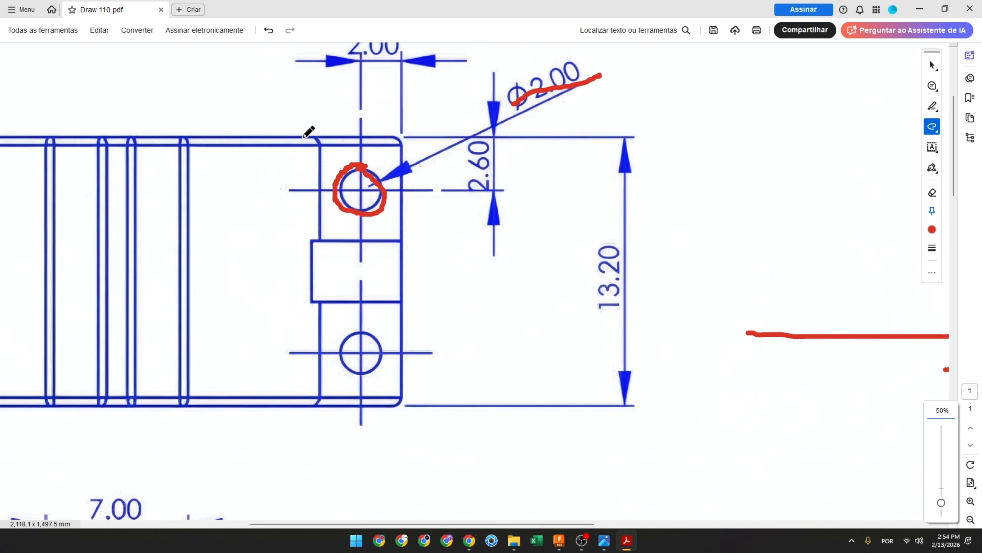
# Mark the base hole's reference edges, strike through its 2.00 and 2.60 position dimensions, and return to Fusion.
pyautogui.scroll(2, 359, 163)
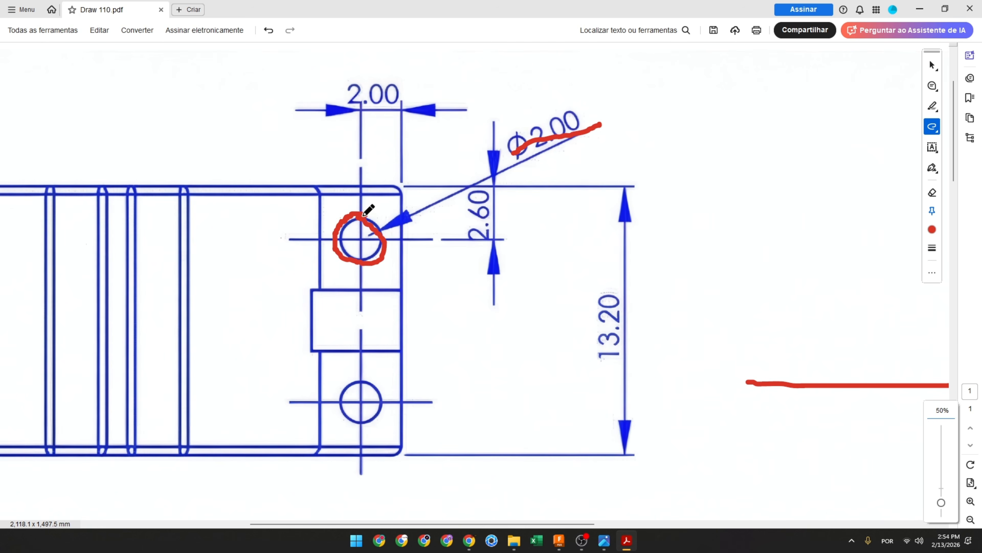
pyautogui.moveTo(364, 215); pyautogui.dragTo(358, 246)
pyautogui.moveTo(403, 219); pyautogui.dragTo(397, 244)
pyautogui.moveTo(353, 88); pyautogui.dragTo(411, 93)
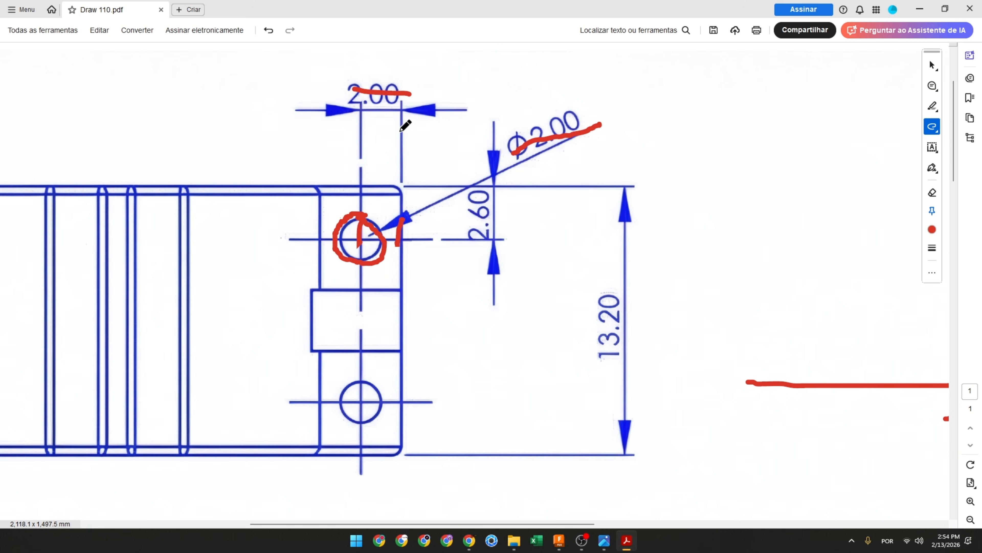
pyautogui.moveTo(345, 182); pyautogui.dragTo(389, 183)
pyautogui.moveTo(350, 239); pyautogui.dragTo(400, 240)
pyautogui.moveTo(478, 192); pyautogui.dragTo(476, 277)
pyautogui.keyDown('ctrl'); pyautogui.scroll(-4, 401, 296); pyautogui.keyUp('ctrl')
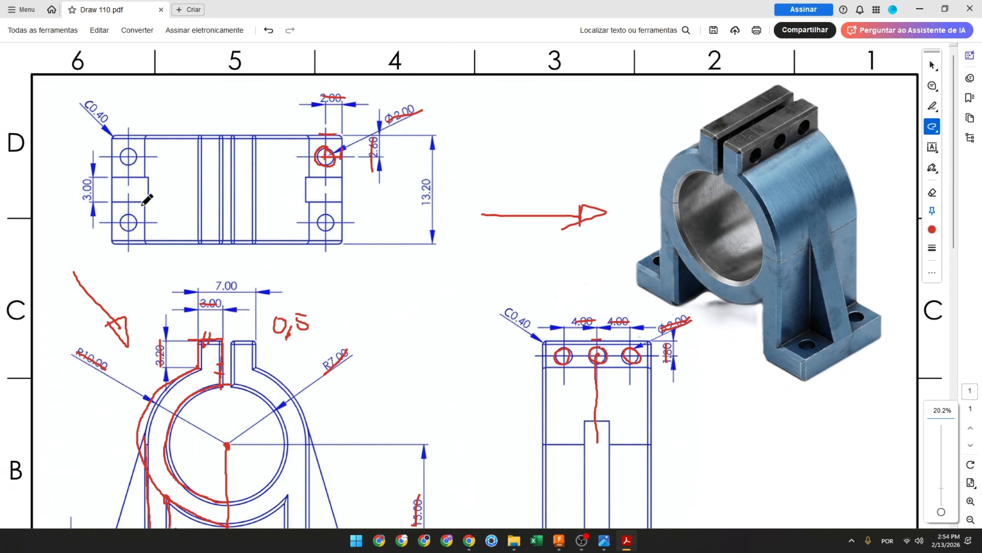
pyautogui.hotkey('alt', 'Tab')
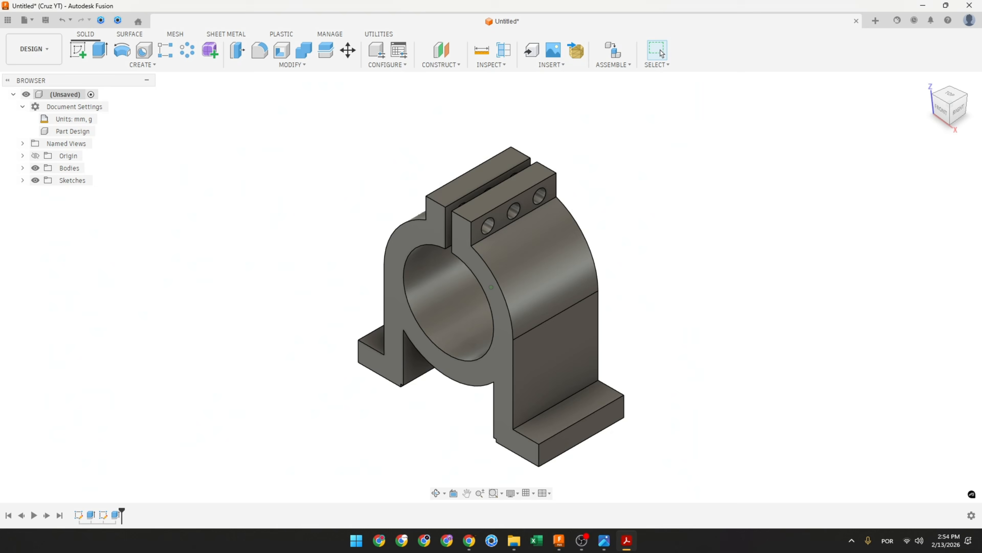
# Create a sketch on the upper face of the right base foot and project the whole body's outline into it.
pyautogui.click(78, 50)
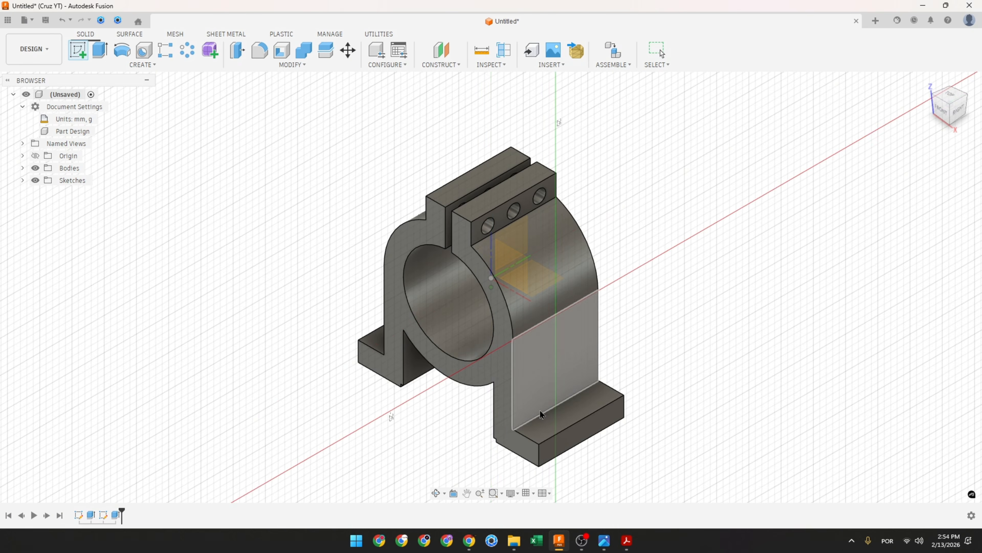
pyautogui.click(566, 415)
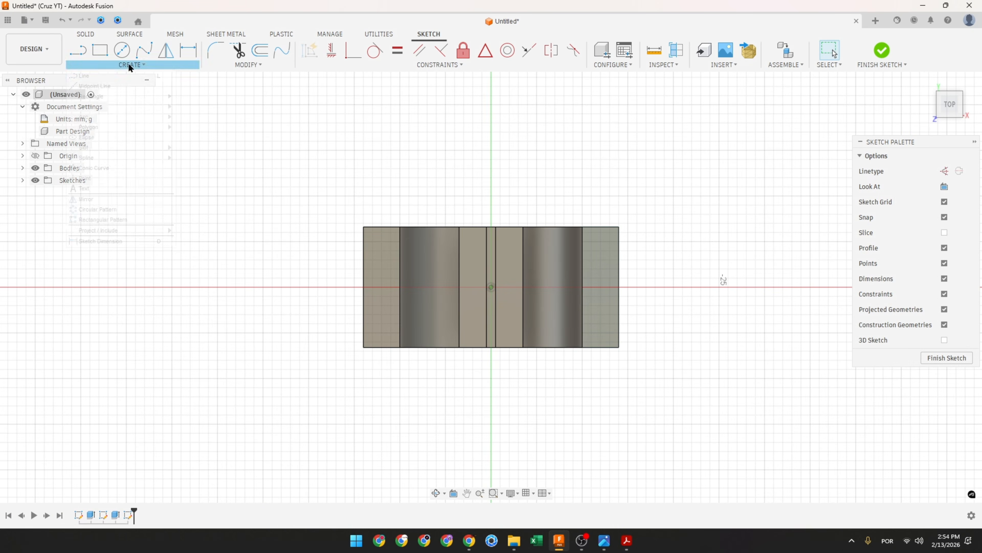
pyautogui.click(131, 65)
pyautogui.moveTo(105, 230)
pyautogui.click(193, 231)
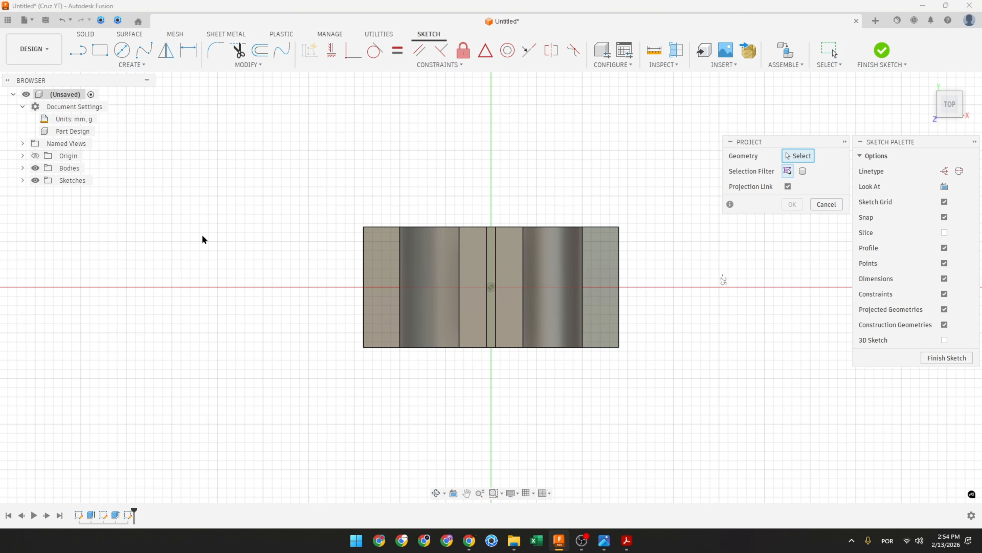
pyautogui.click(803, 171)
pyautogui.click(592, 263)
pyautogui.click(792, 204)
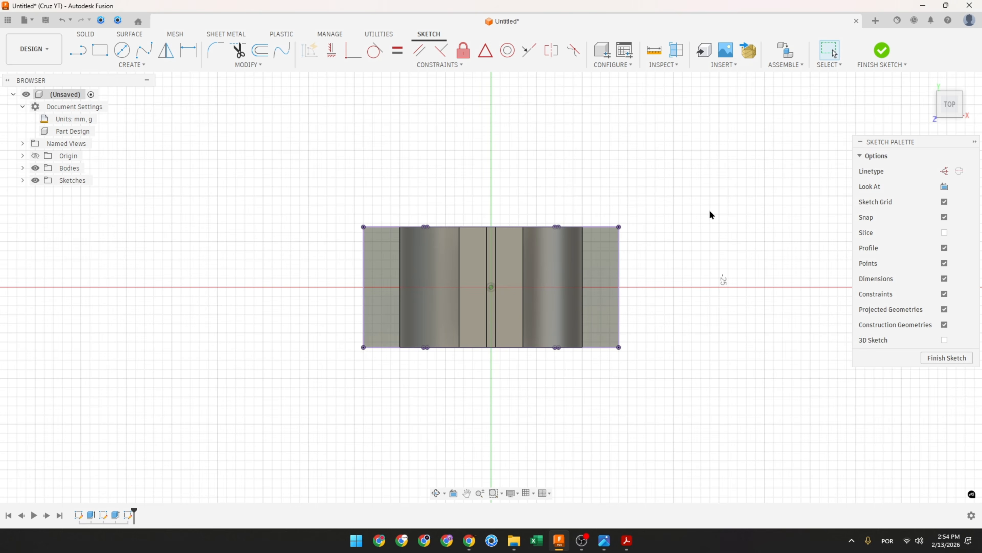
# Hide the bodies and sketch a 2 mm diameter circle inside the outline's upper-right corner, with its diameter label outside the outline.
pyautogui.click(35, 168)
pyautogui.click(130, 54)
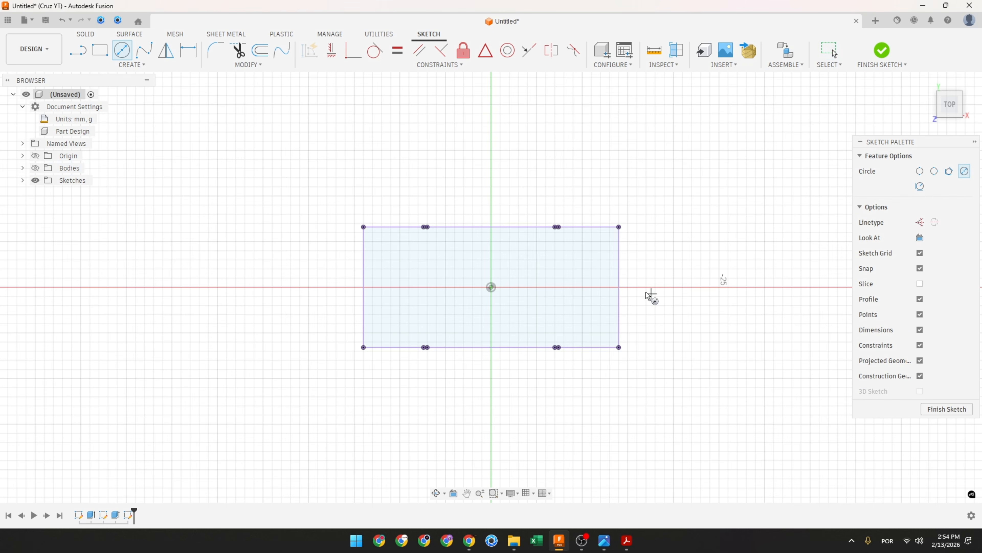
pyautogui.scroll(5, 620, 269)
pyautogui.click(599, 253)
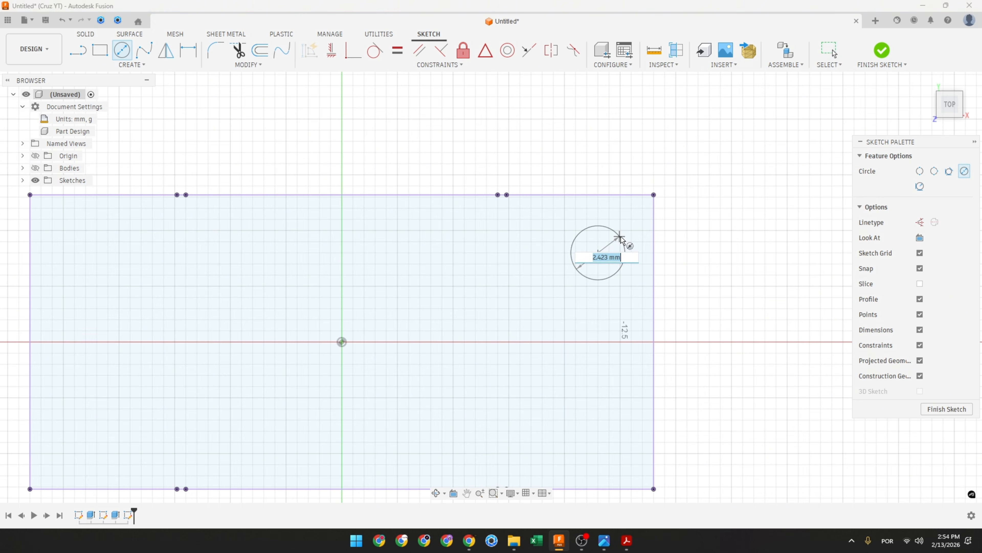
pyautogui.press('Return')
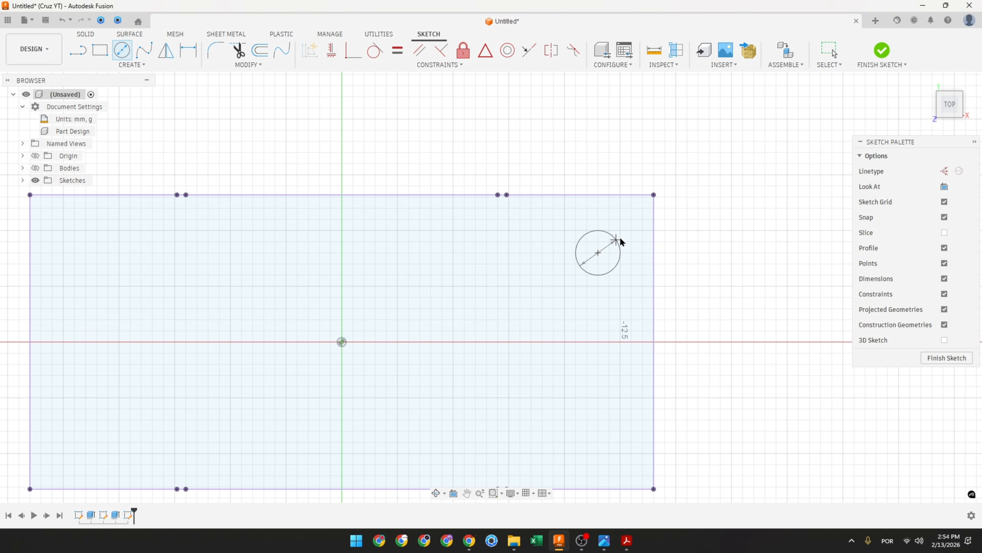
pyautogui.moveTo(600, 245); pyautogui.dragTo(703, 236)
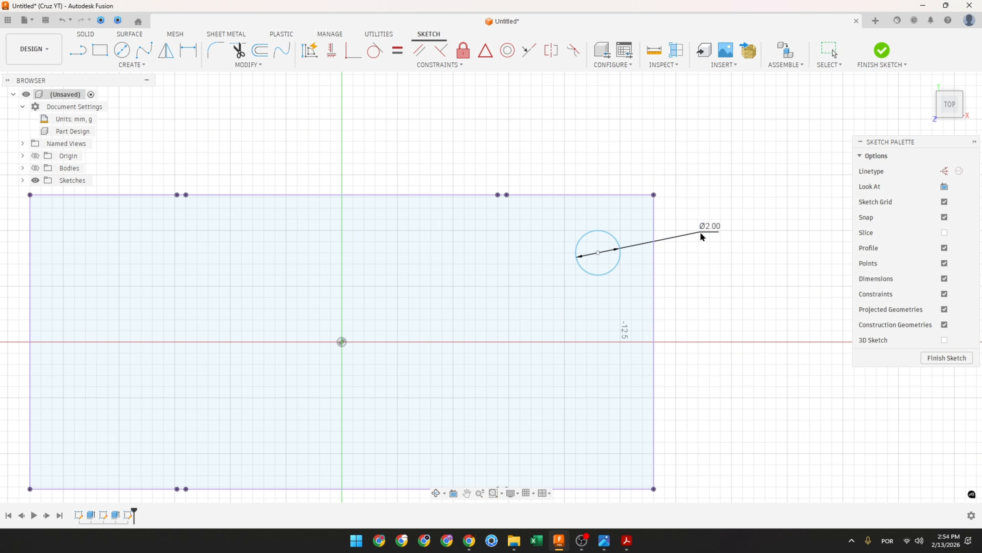
# Dimension the circle's centre 2 mm from the outline's right edge and 2.6 mm from its upper edge.
pyautogui.click(188, 50)
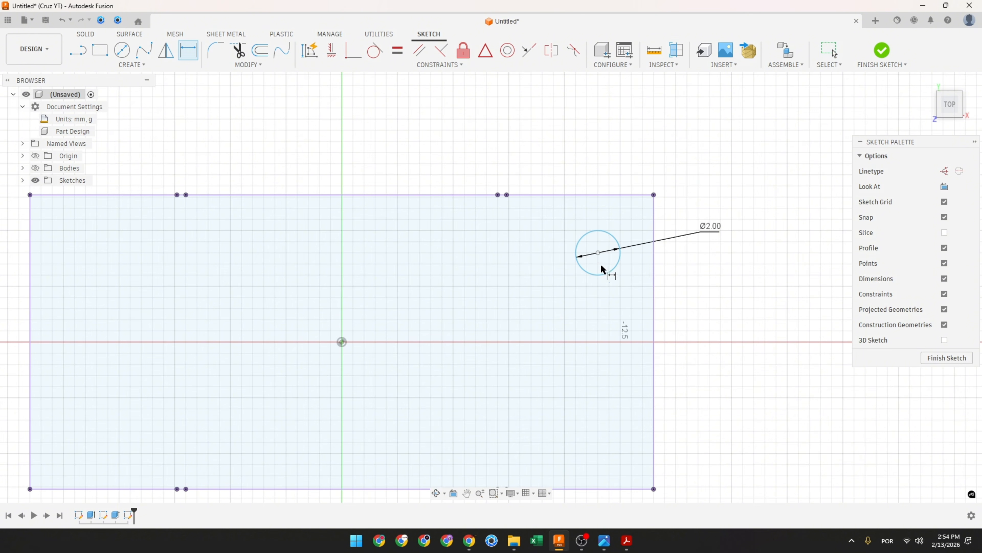
pyautogui.click(599, 253)
pyautogui.click(654, 260)
pyautogui.click(619, 162)
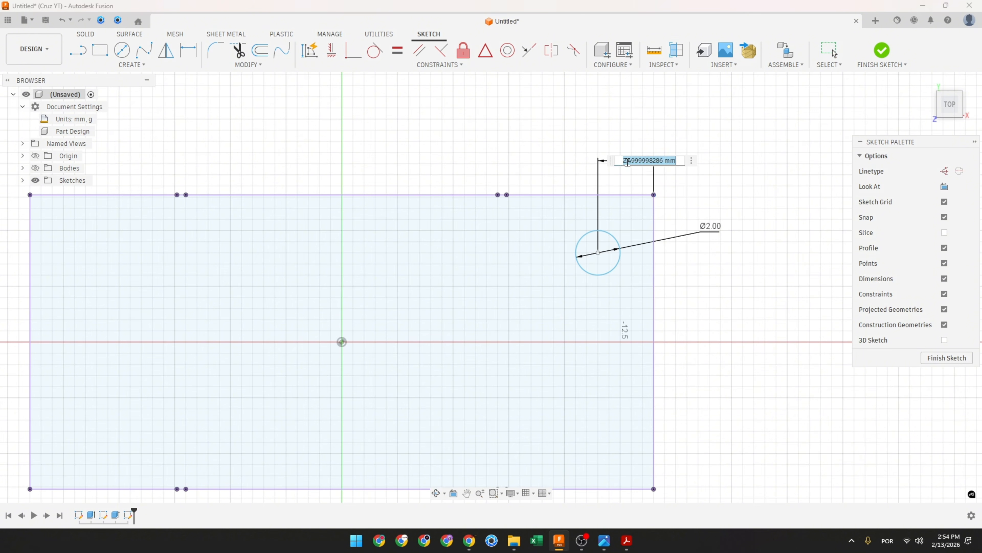
pyautogui.write('2')
pyautogui.press('Return')
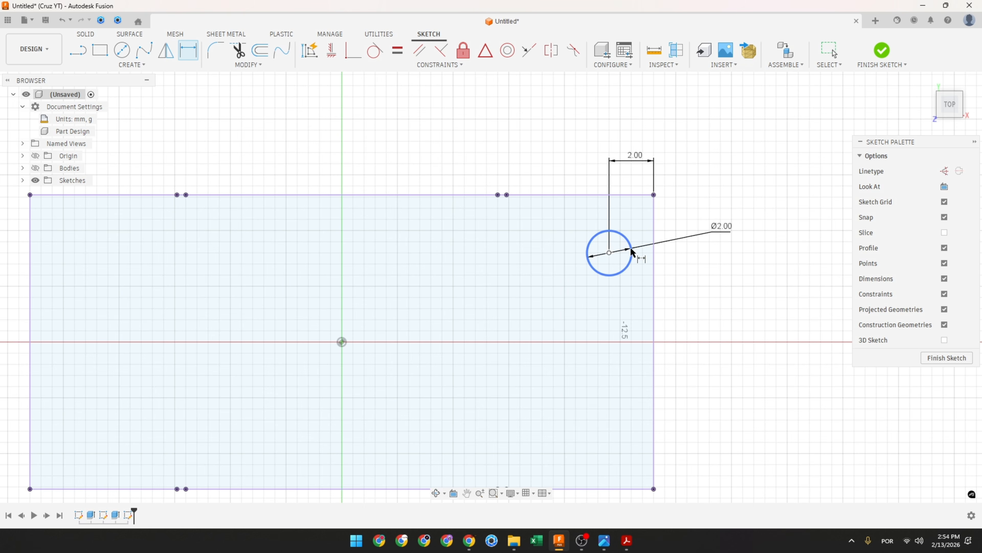
pyautogui.click(621, 195)
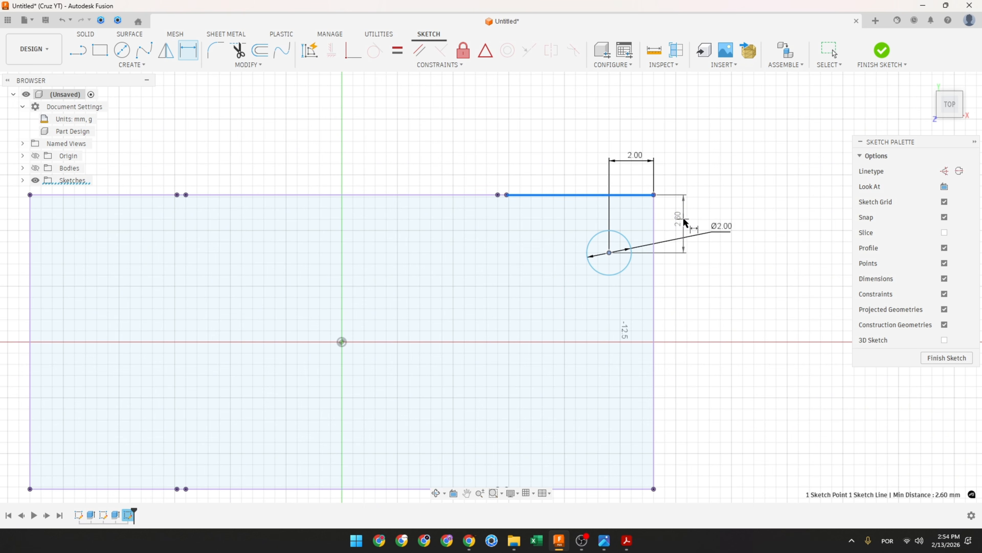
pyautogui.click(692, 215)
pyautogui.write('2')
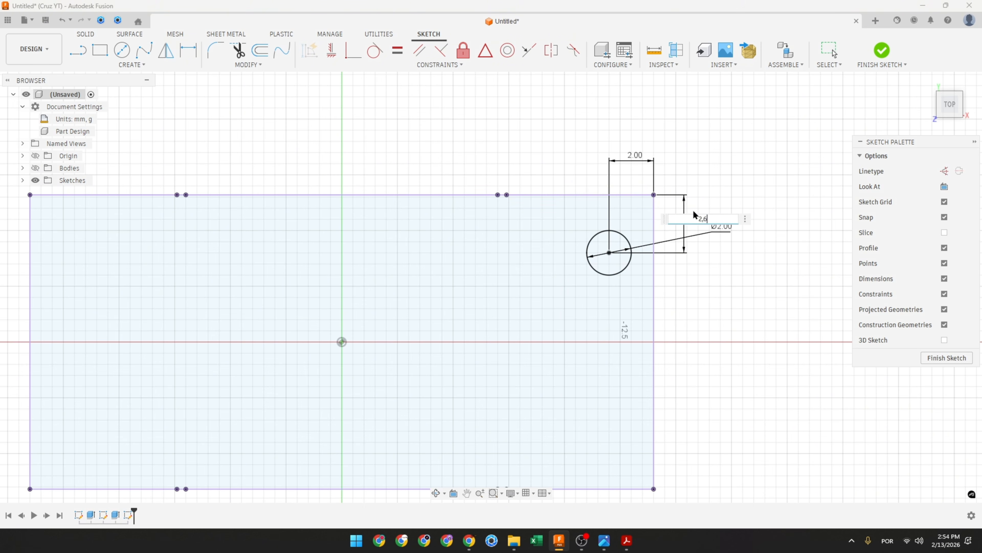
pyautogui.write(',6')
pyautogui.press('Return')
# Draw construction lines from the origin vertically to the outline's upper edge and horizontally to its right edge.
pyautogui.click(70, 52)
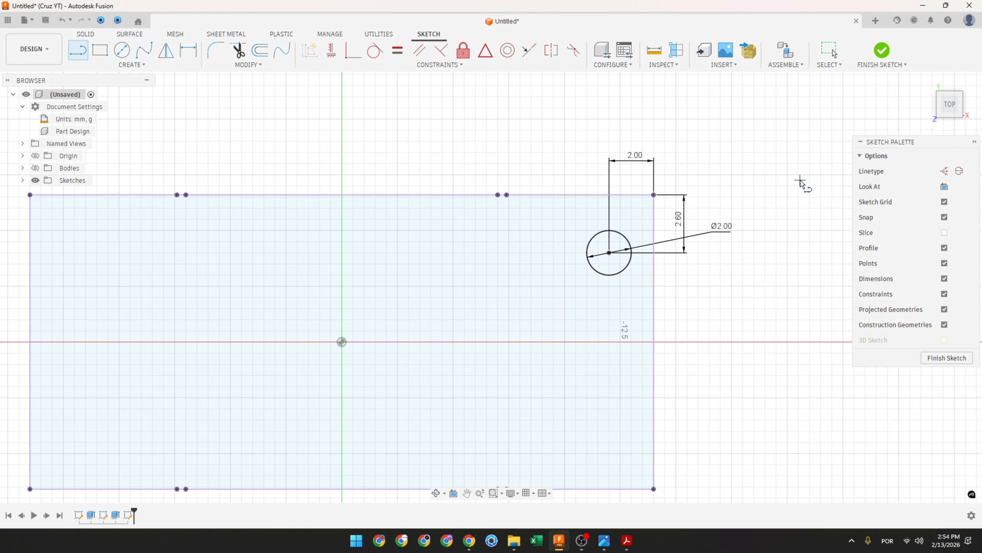
pyautogui.click(944, 171)
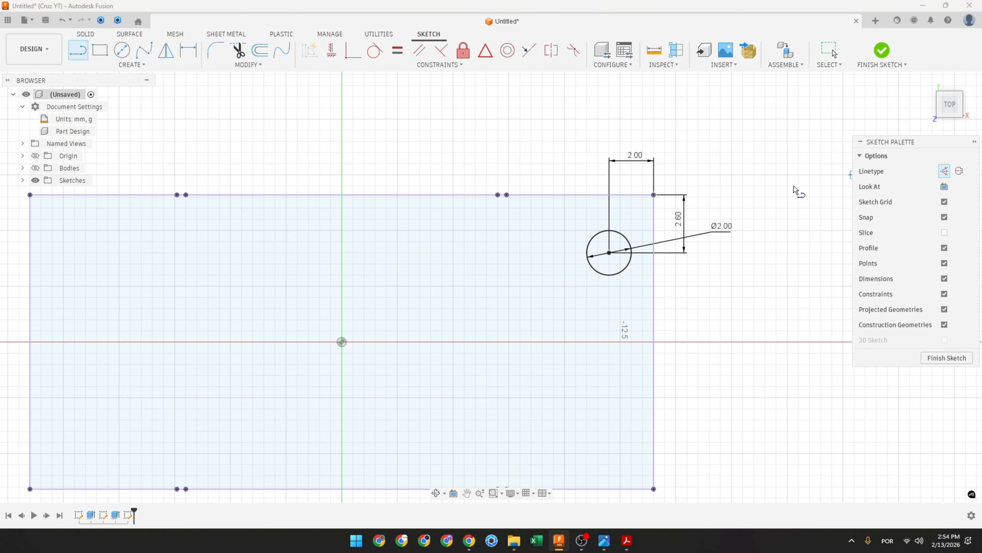
pyautogui.click(341, 342)
pyautogui.click(342, 195)
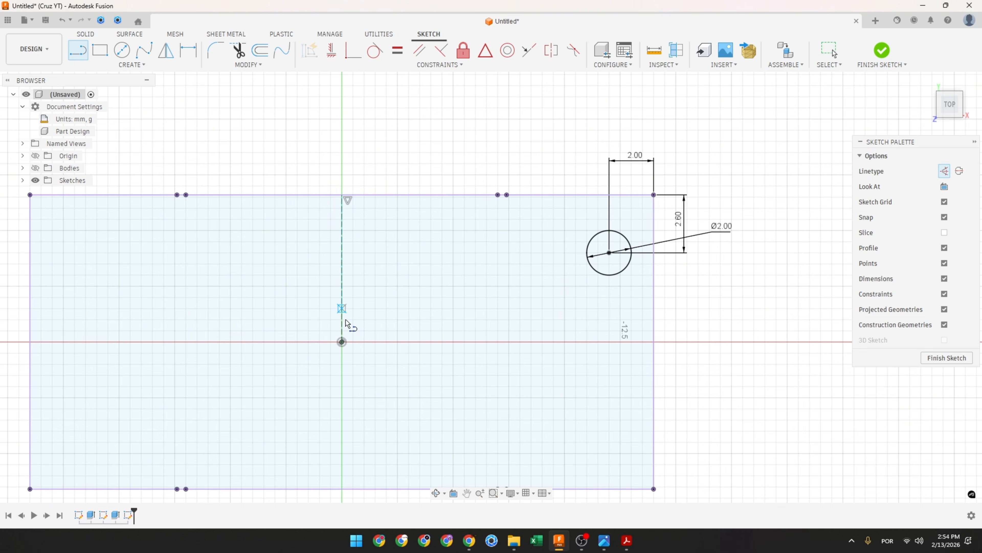
pyautogui.click(342, 342)
pyautogui.doubleClick(654, 341)
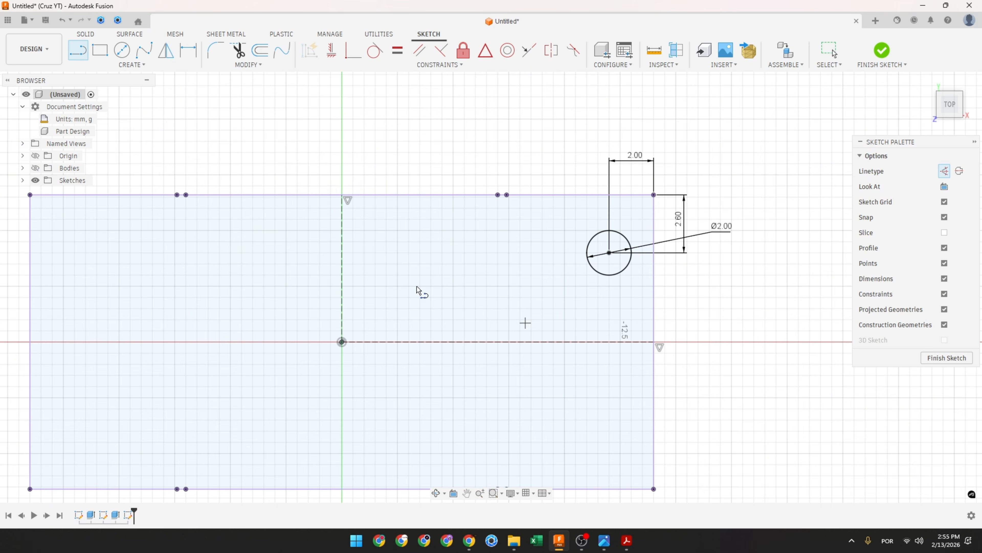
# Mirror the circle across the vertical construction line.
pyautogui.click(166, 50)
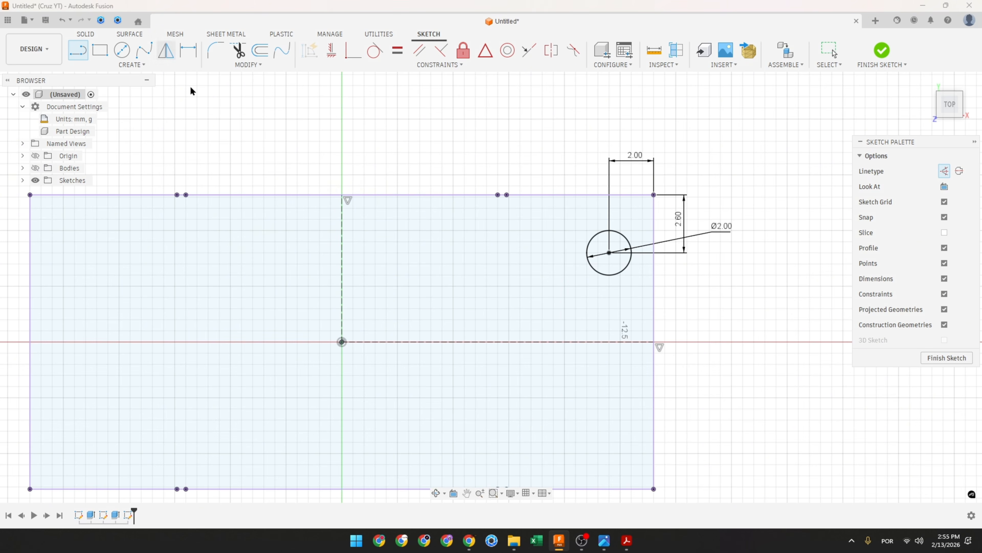
pyautogui.click(588, 262)
pyautogui.click(785, 171)
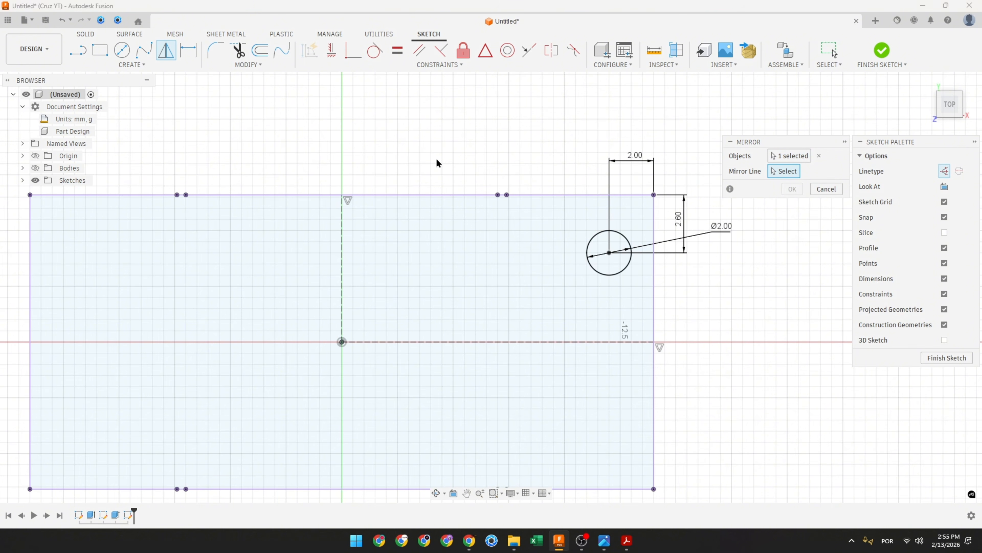
pyautogui.click(345, 242)
pyautogui.click(792, 189)
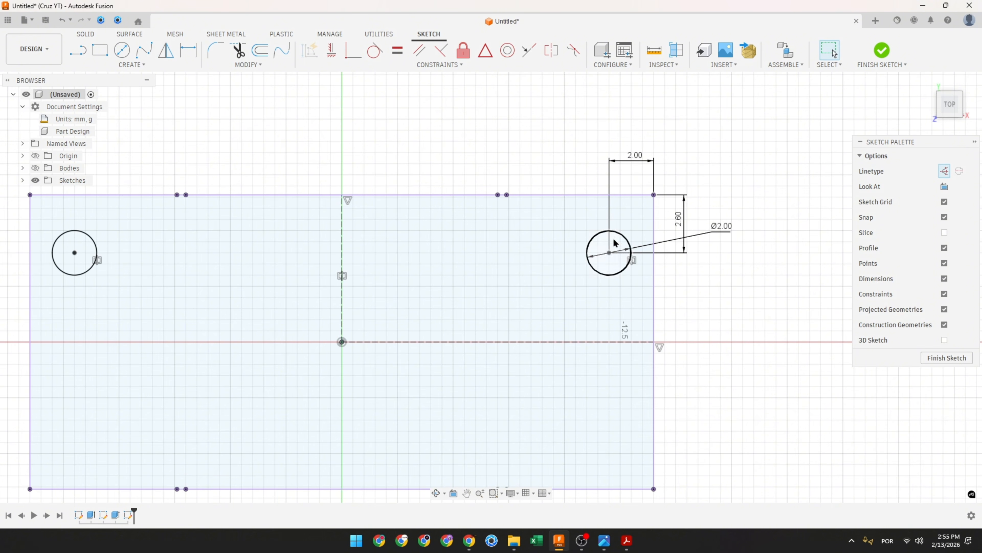
# Mirror both upper circles across the horizontal construction line and finish the sketch.
pyautogui.click(166, 50)
pyautogui.click(97, 244)
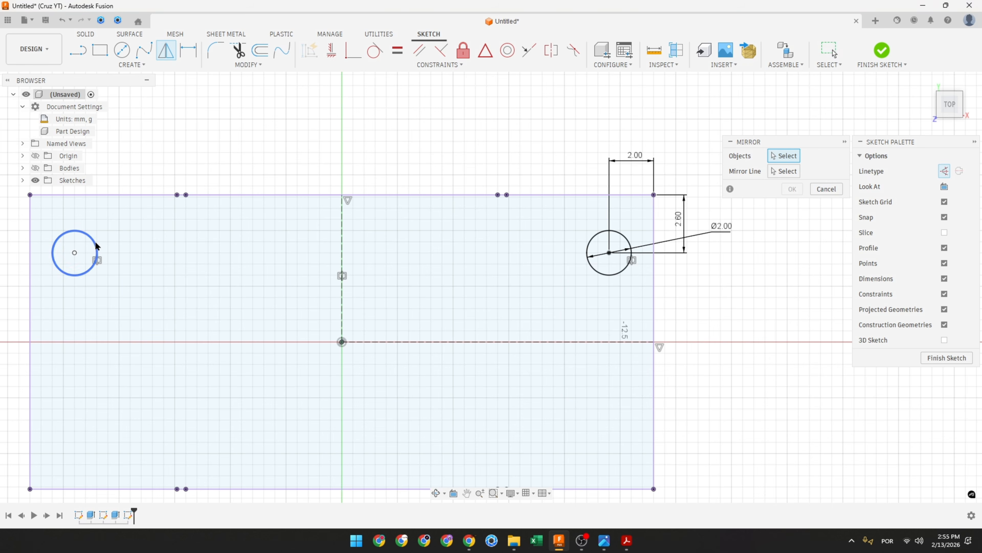
pyautogui.click(591, 246)
pyautogui.click(783, 173)
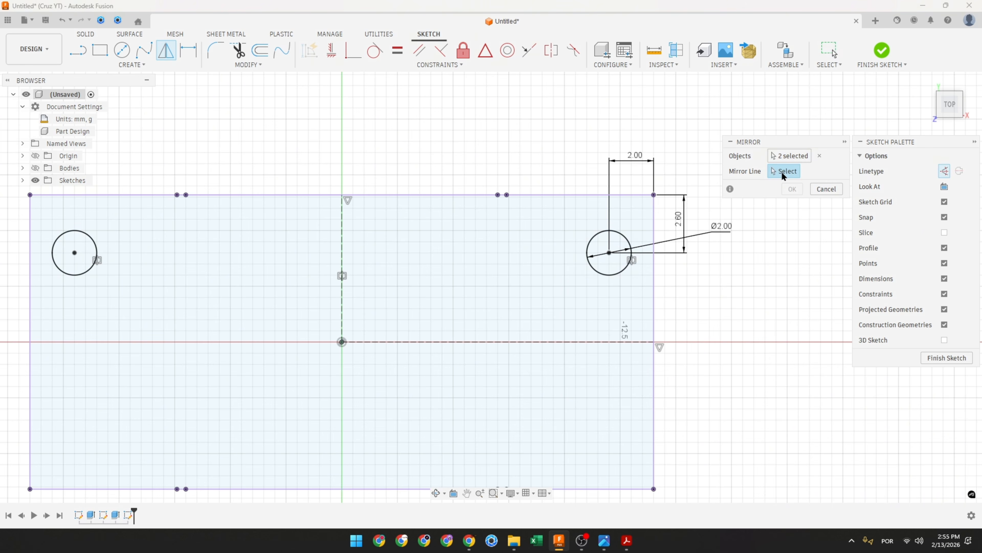
pyautogui.click(498, 341)
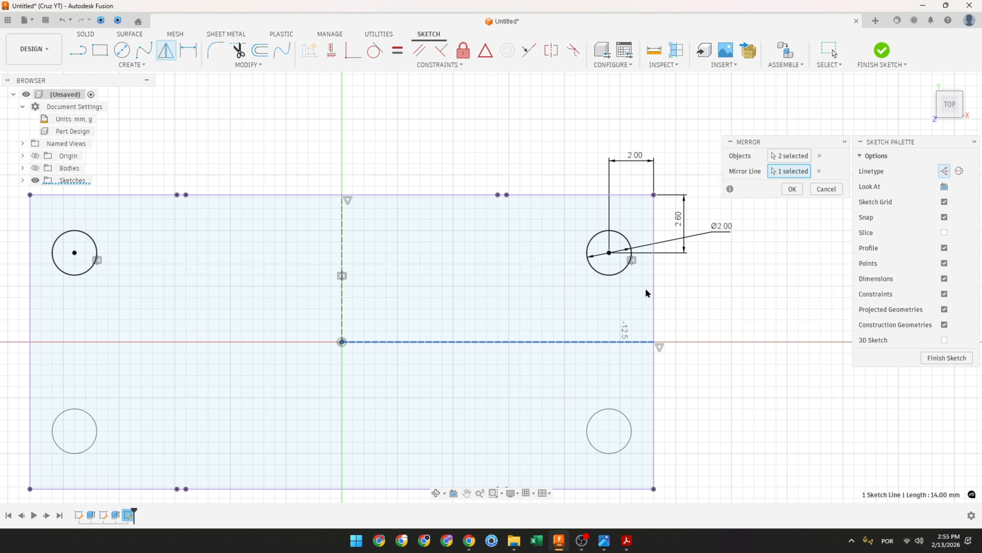
pyautogui.click(792, 190)
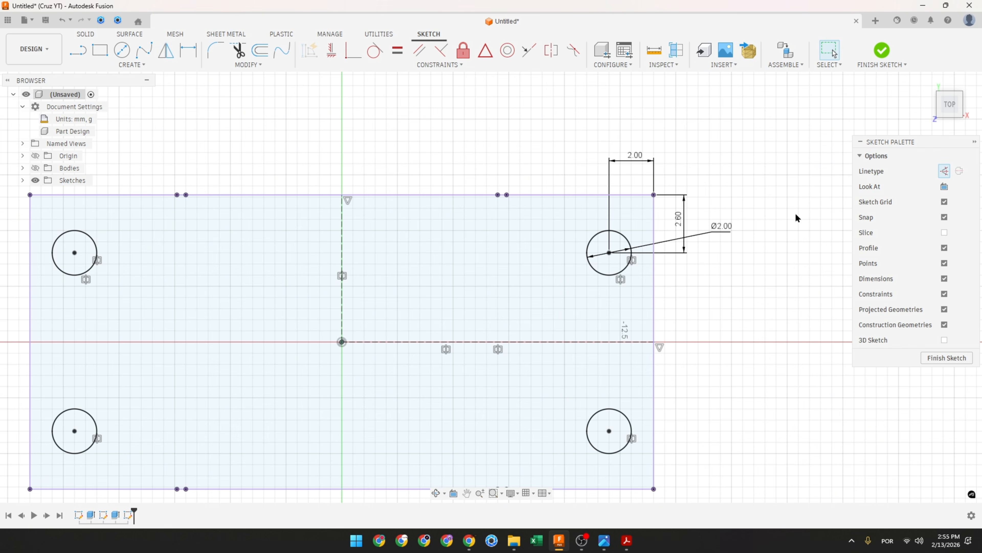
pyautogui.click(882, 50)
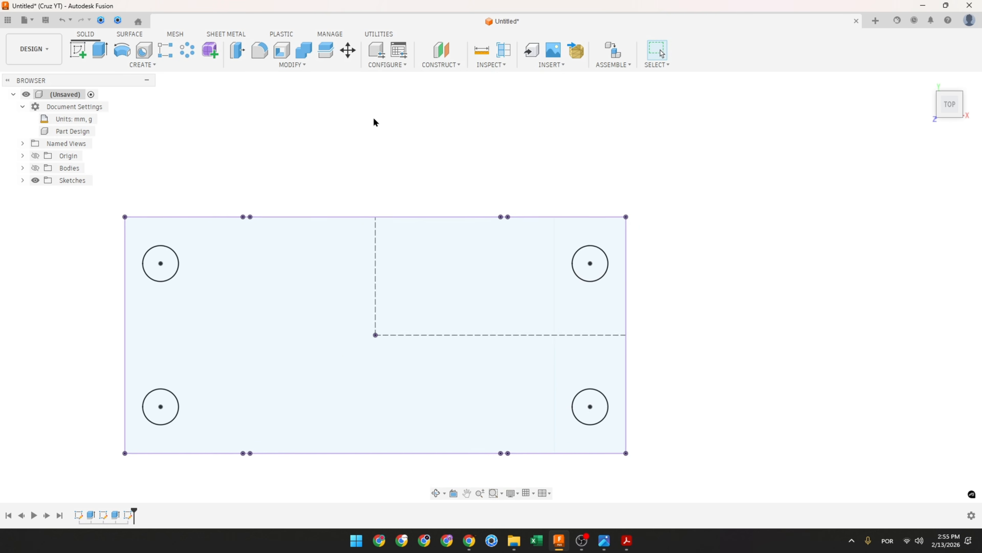
# Extrude-cut the four mounting circles through the base feet with extent All, flipping the direction downward and showing the bodies again.
pyautogui.click(100, 50)
pyautogui.click(274, 271)
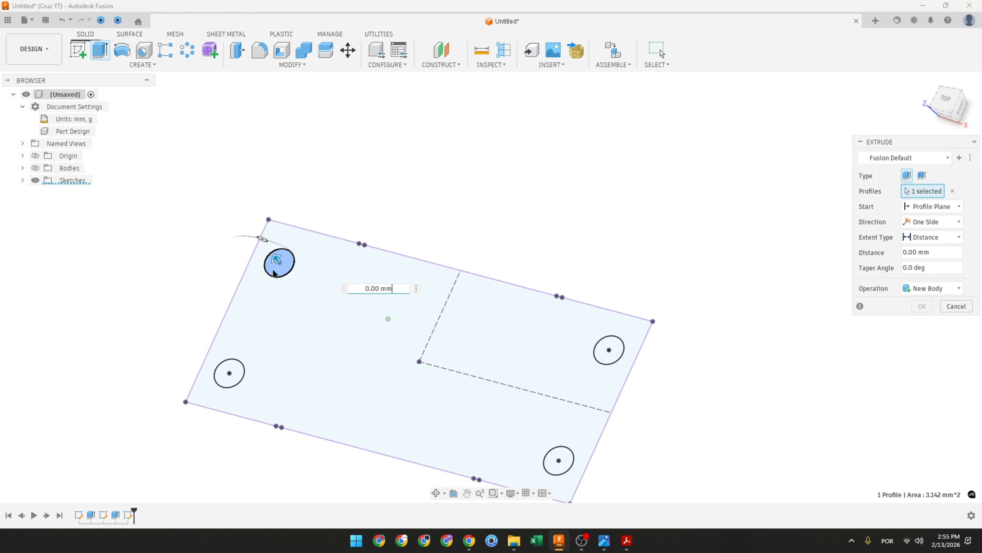
pyautogui.click(231, 372)
pyautogui.click(560, 460)
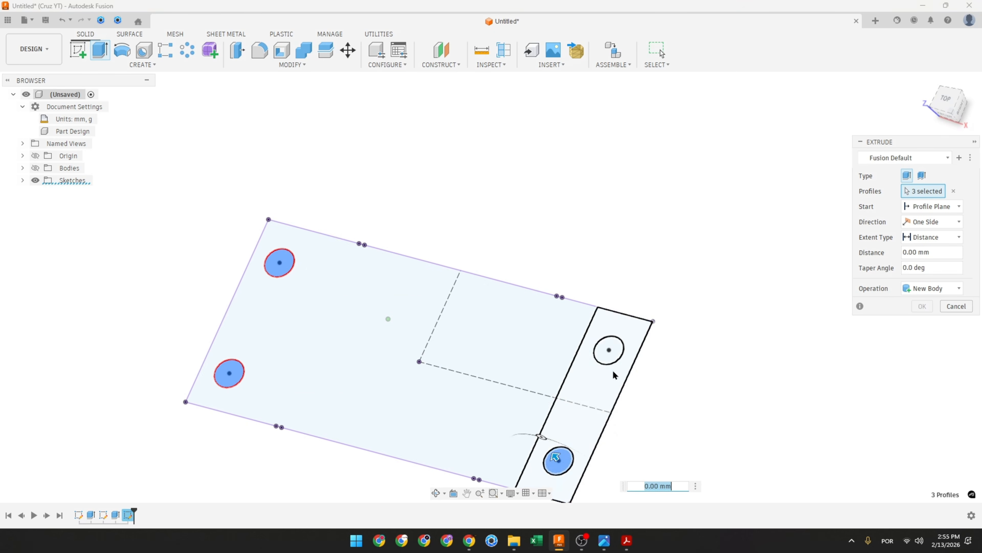
pyautogui.click(609, 351)
pyautogui.click(35, 168)
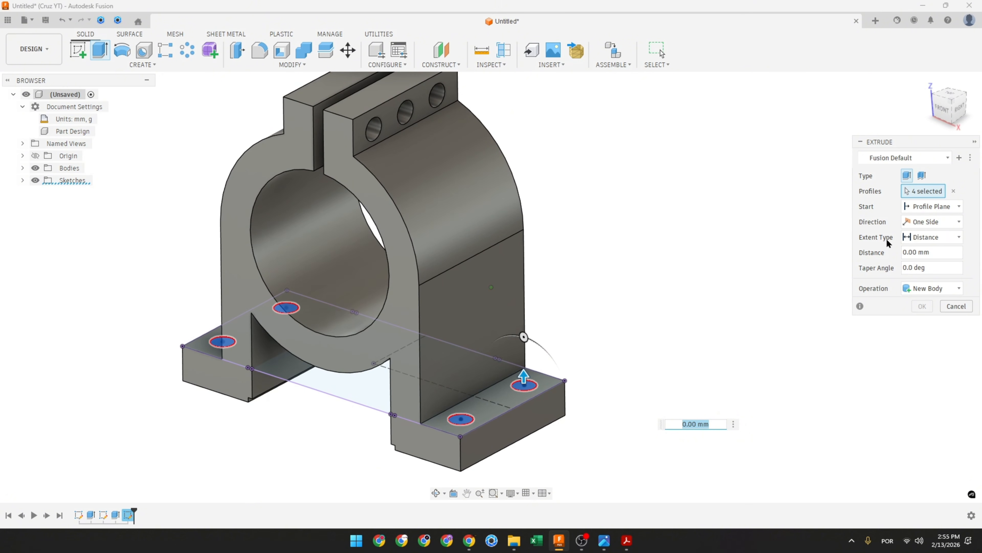
pyautogui.click(950, 242)
pyautogui.click(903, 280)
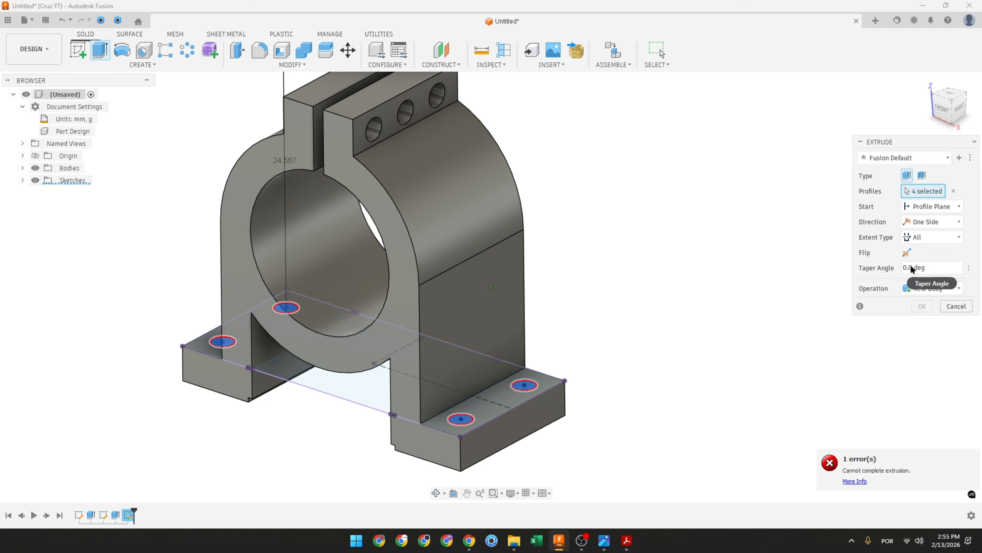
pyautogui.click(907, 253)
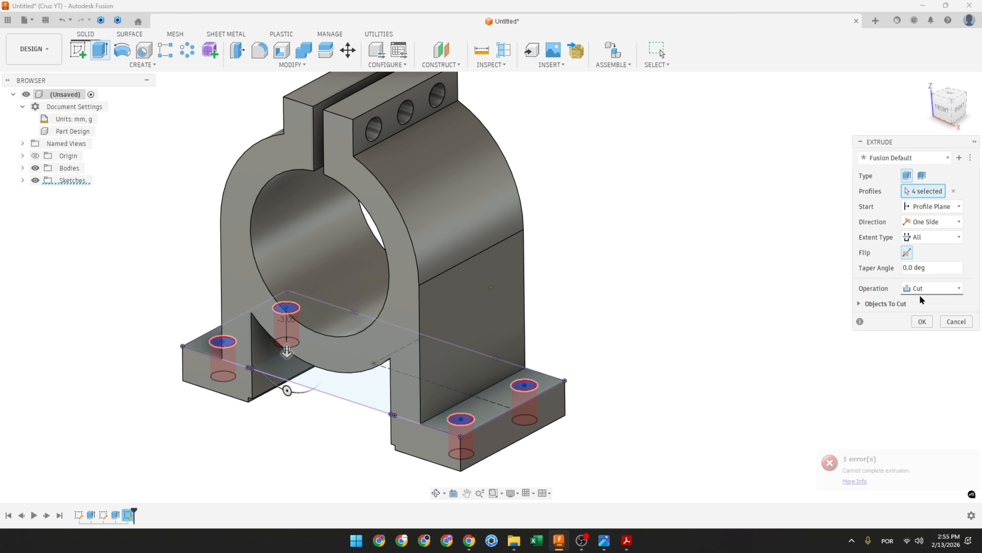
pyautogui.click(921, 323)
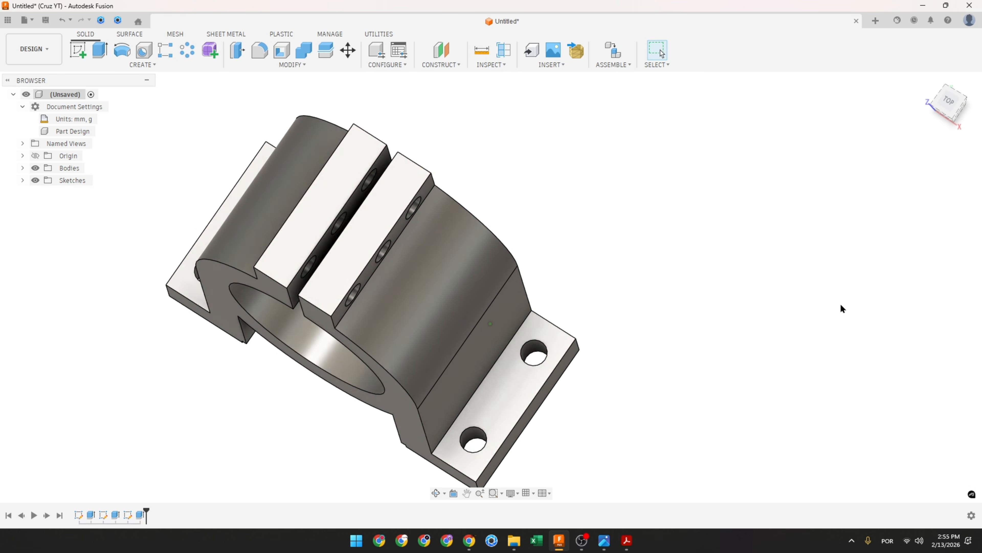
pyautogui.moveTo(841, 304)
pyautogui.keyDown('shift'); pyautogui.mouseDown(button='middle')
pyautogui.moveTo(726, 241)
pyautogui.moveTo(676, 235)
pyautogui.mouseUp(button='middle'); pyautogui.keyUp('shift')
# Switch to the Draw 110 PDF and check which bracket edges the C0.40 chamfer callouts apply to.
pyautogui.click(626, 540)
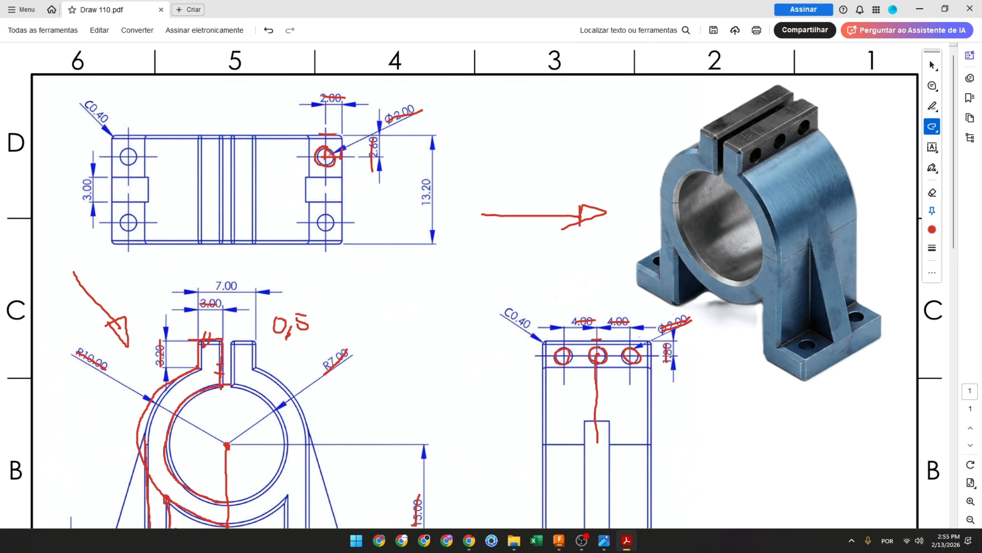
pyautogui.scroll(-2, 391, 283)
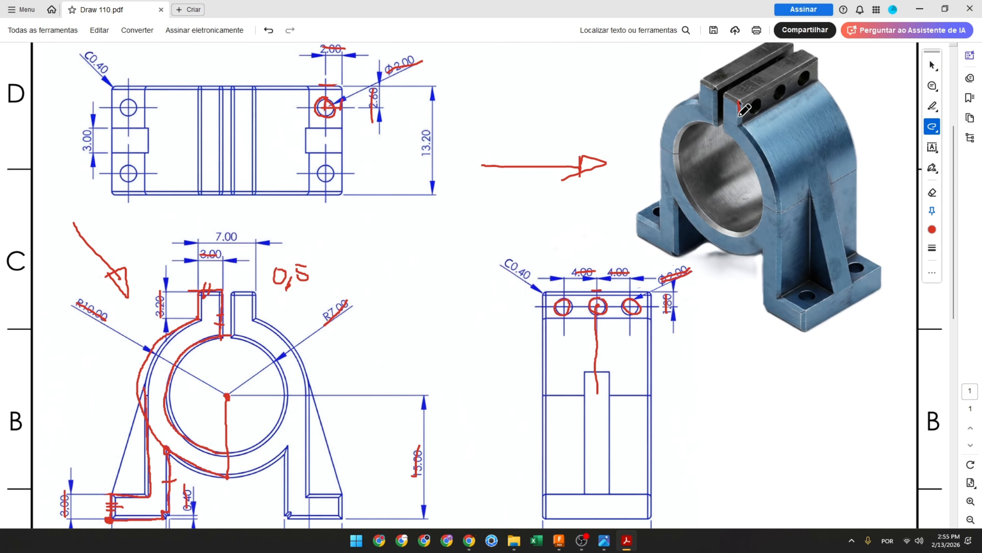
pyautogui.scroll(2, 408, 215)
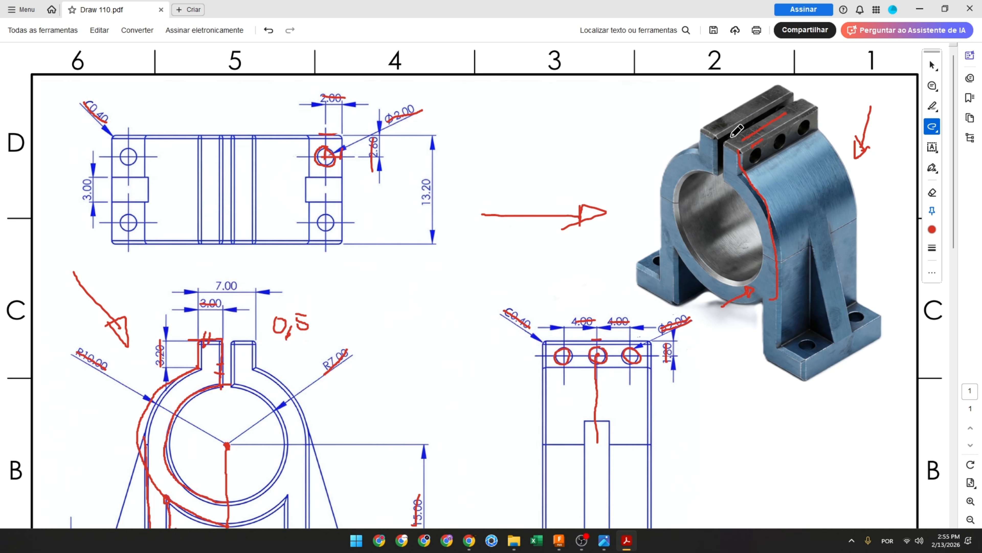
pyautogui.scroll(-2, 271, 309)
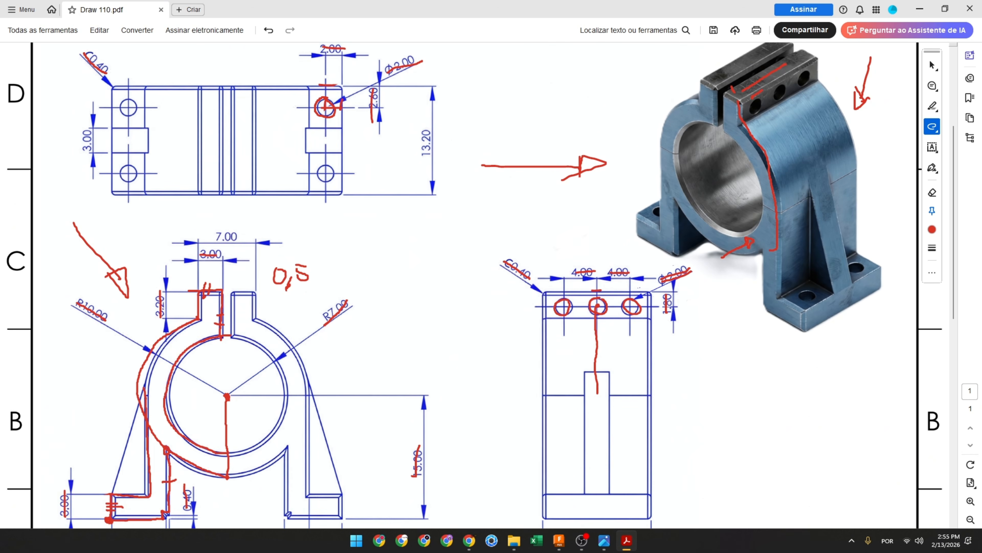
# Return to Fusion and chamfer the bracket's front and back faces and both clamp lugs' top faces by 0.4 mm.
pyautogui.hotkey('alt', 'Tab')
pyautogui.click(295, 65)
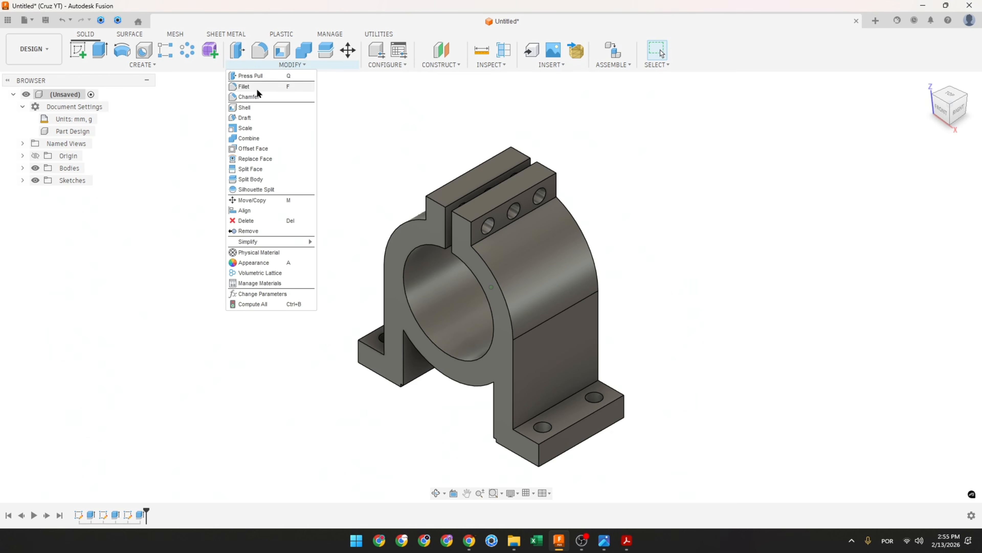
pyautogui.click(254, 96)
pyautogui.click(416, 233)
pyautogui.keyDown('shift'); pyautogui.moveTo(746, 221); pyautogui.dragTo(458, 188, button='middle'); pyautogui.keyUp('shift')
pyautogui.click(576, 285)
pyautogui.click(459, 195)
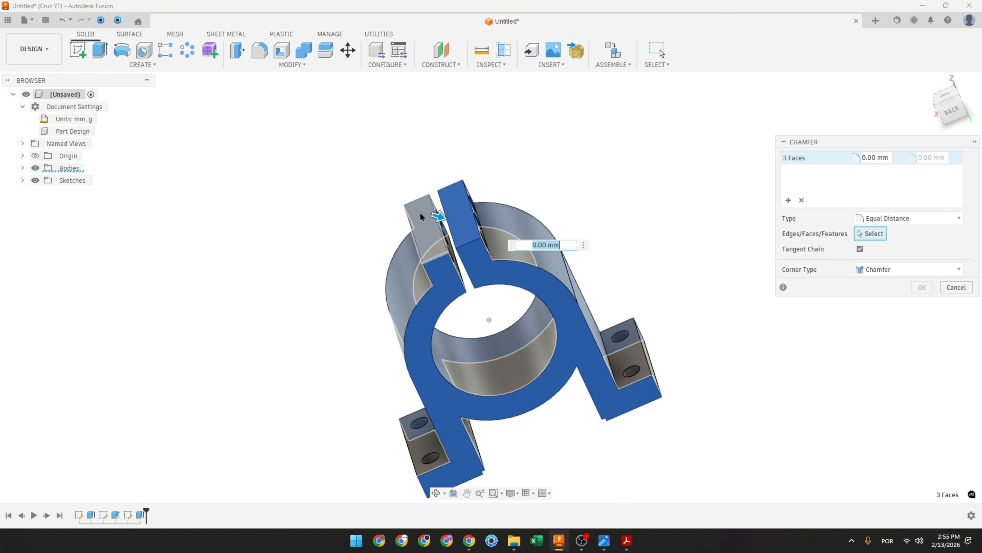
pyautogui.click(419, 212)
pyautogui.write('0,4')
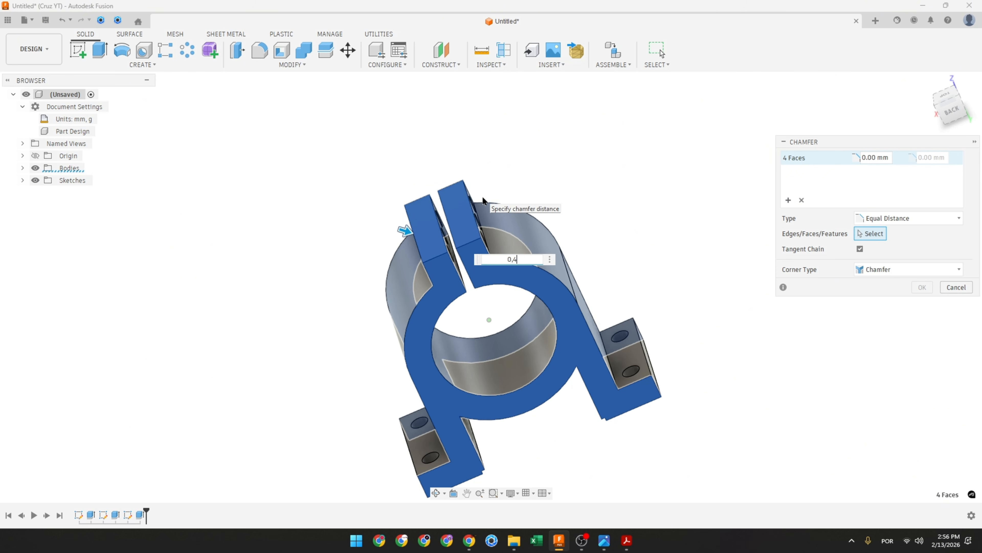
pyautogui.press('Return')
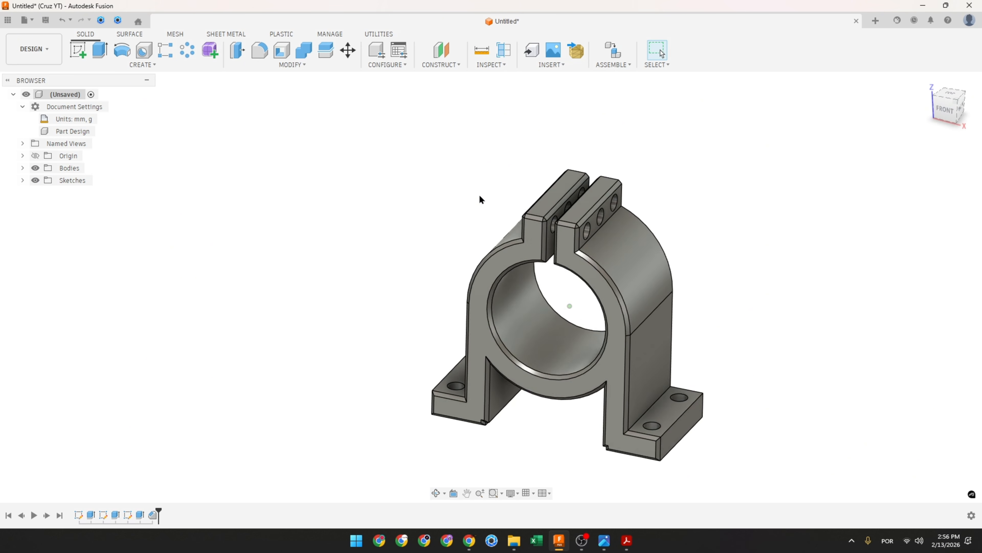
pyautogui.keyDown('shift'); pyautogui.moveTo(490, 198); pyautogui.dragTo(703, 229, button='middle'); pyautogui.keyUp('shift')
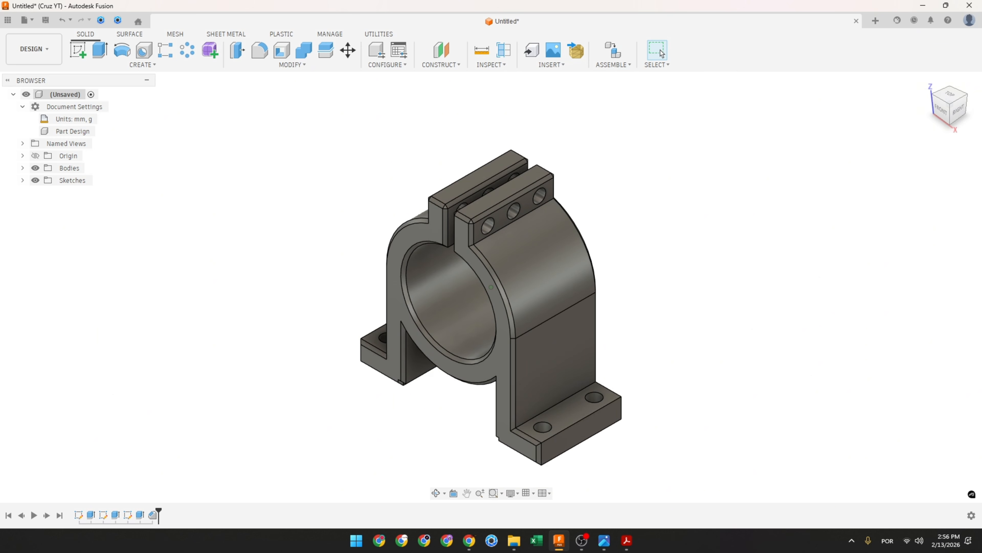
# Switch to the Draw 110 PDF and examine the side rib's position, thickness and tangent slope across the views.
pyautogui.hotkey('alt', 'Tab')
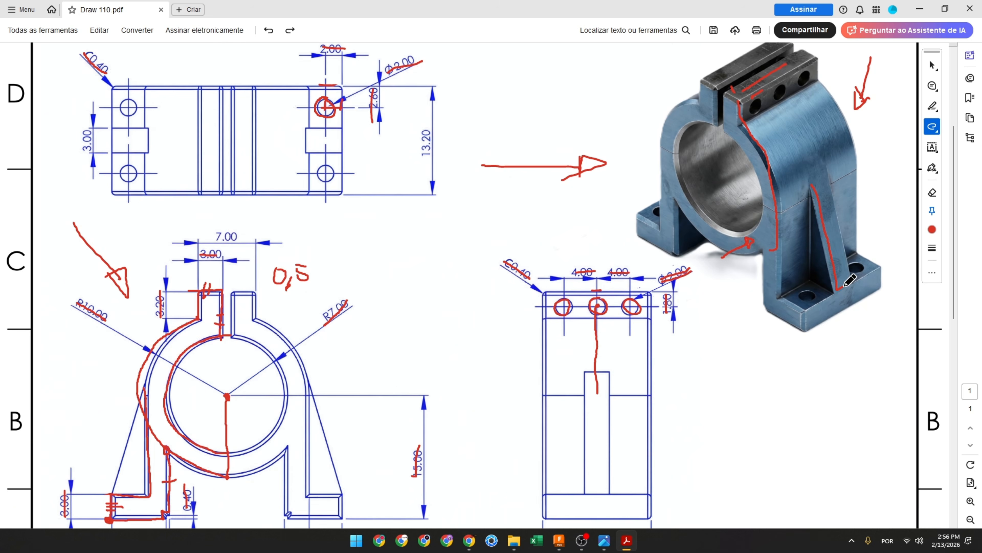
pyautogui.scroll(-4, 503, 303)
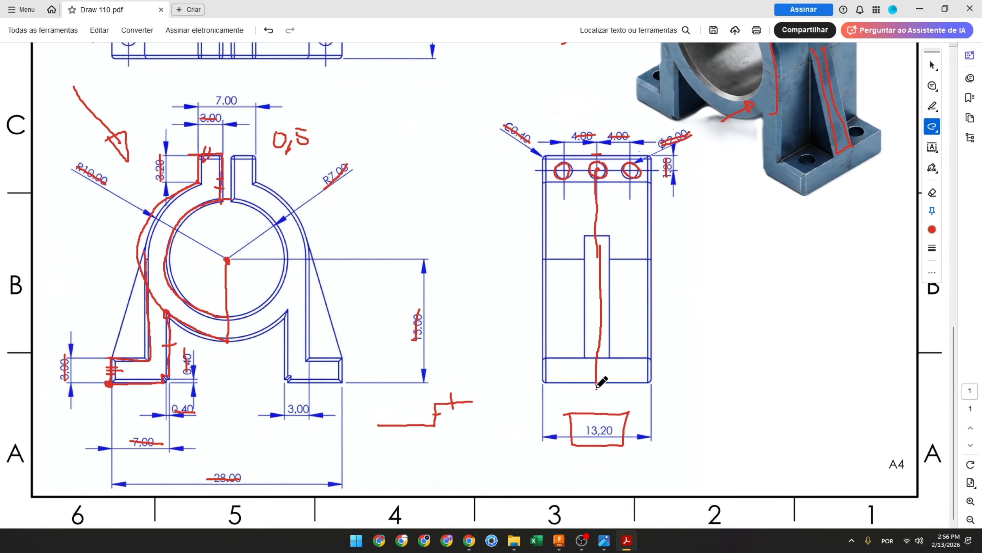
pyautogui.scroll(3, 412, 373)
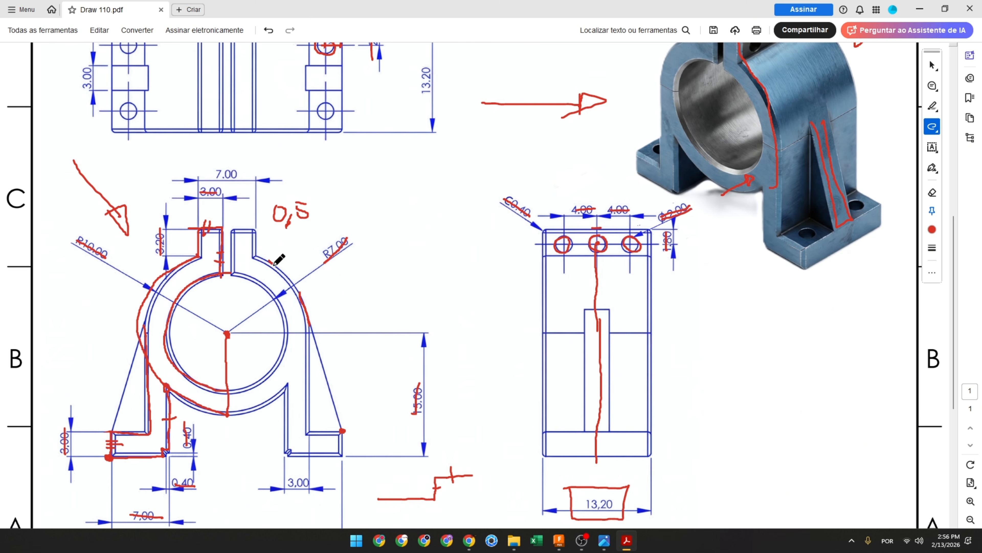
pyautogui.scroll(4, 287, 271)
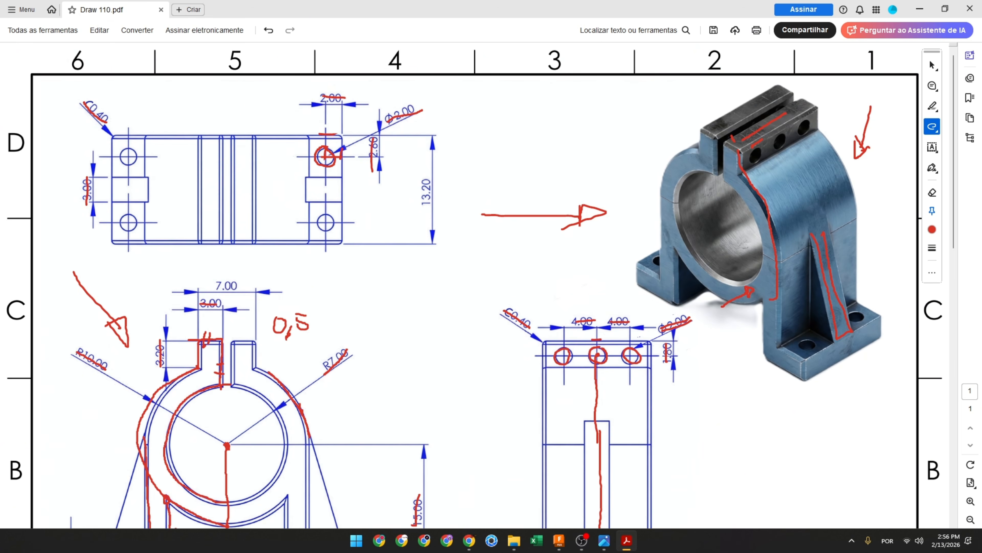
# Return to Fusion, start a sketch on the front origin plane and project the bracket body's outline into it.
pyautogui.hotkey('alt', 'Tab')
pyautogui.click(77, 50)
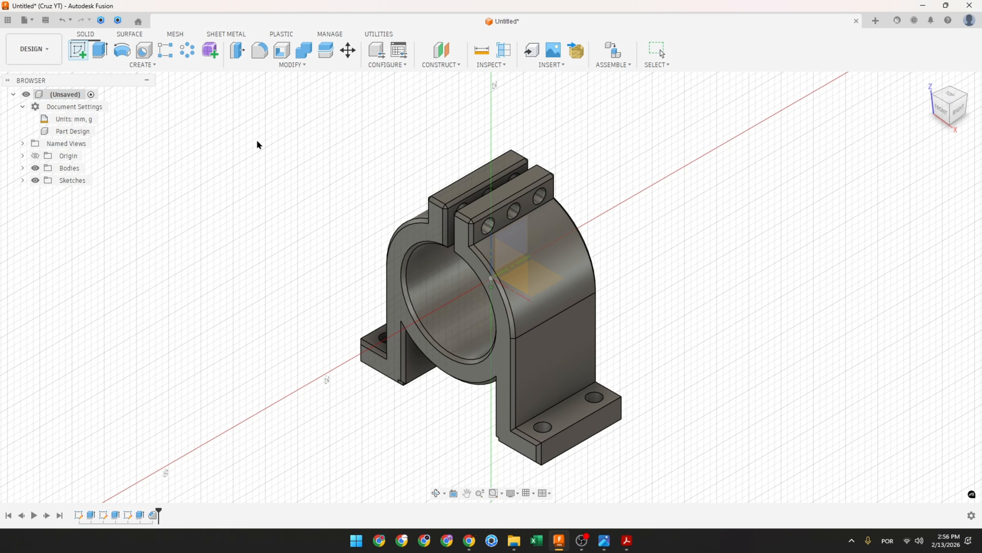
pyautogui.click(522, 270)
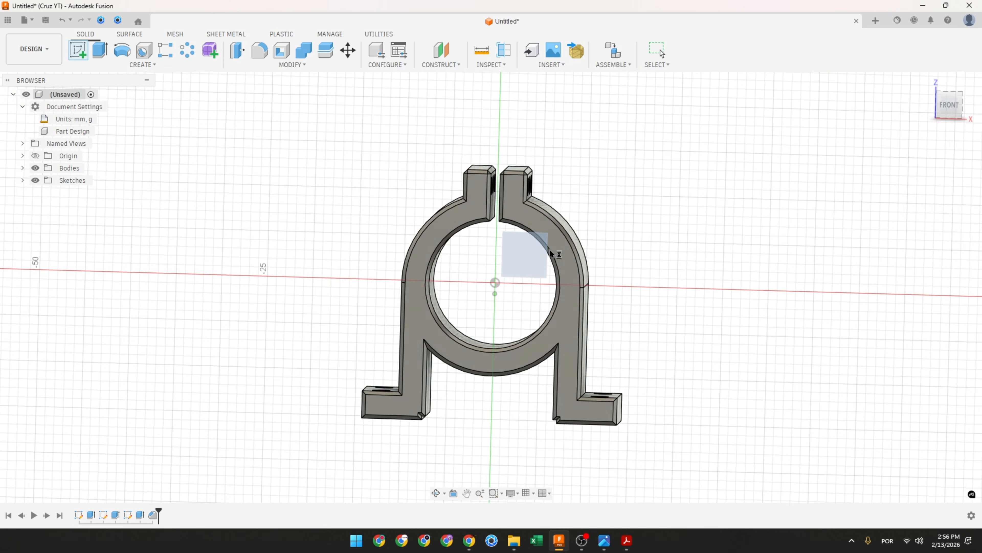
pyautogui.click(145, 67)
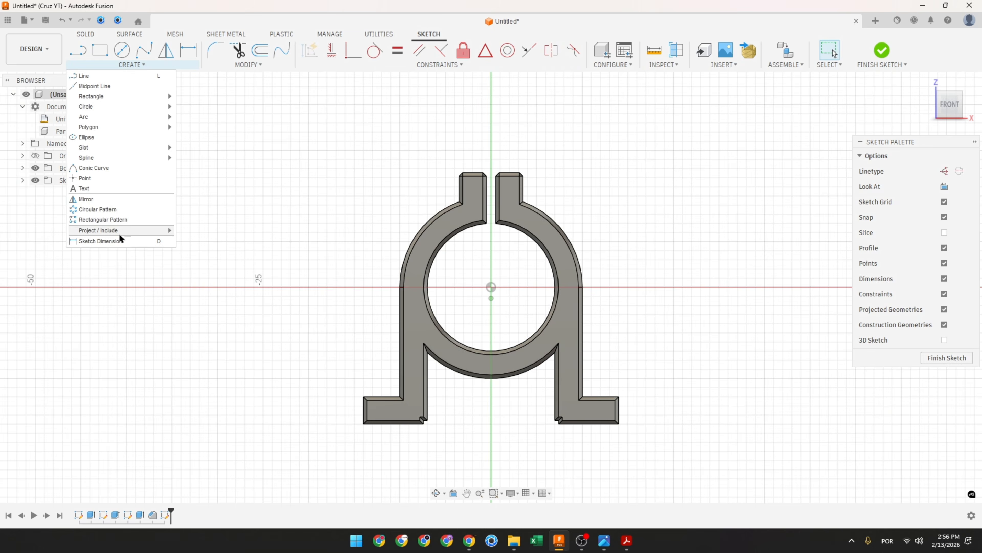
pyautogui.moveTo(120, 230)
pyautogui.click(200, 231)
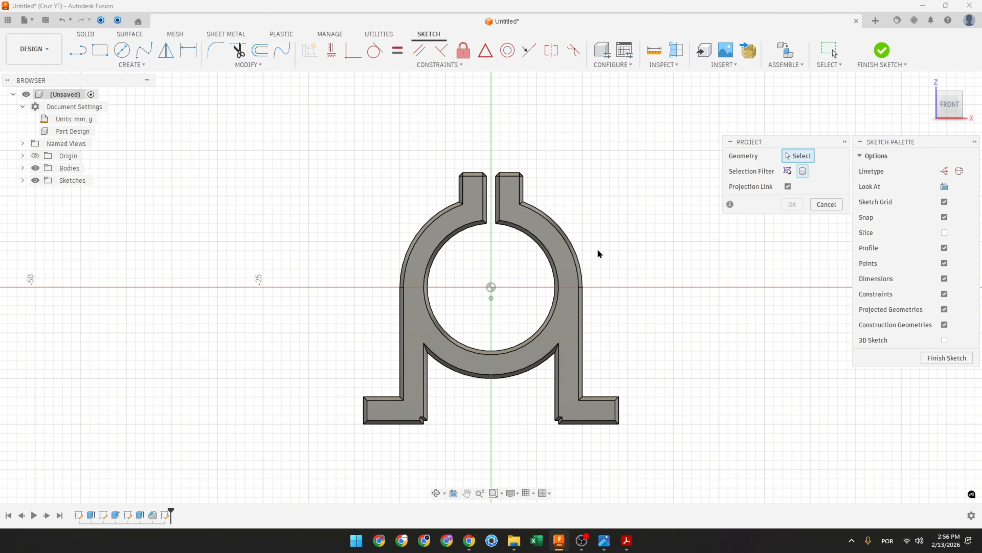
pyautogui.click(569, 267)
pyautogui.click(792, 203)
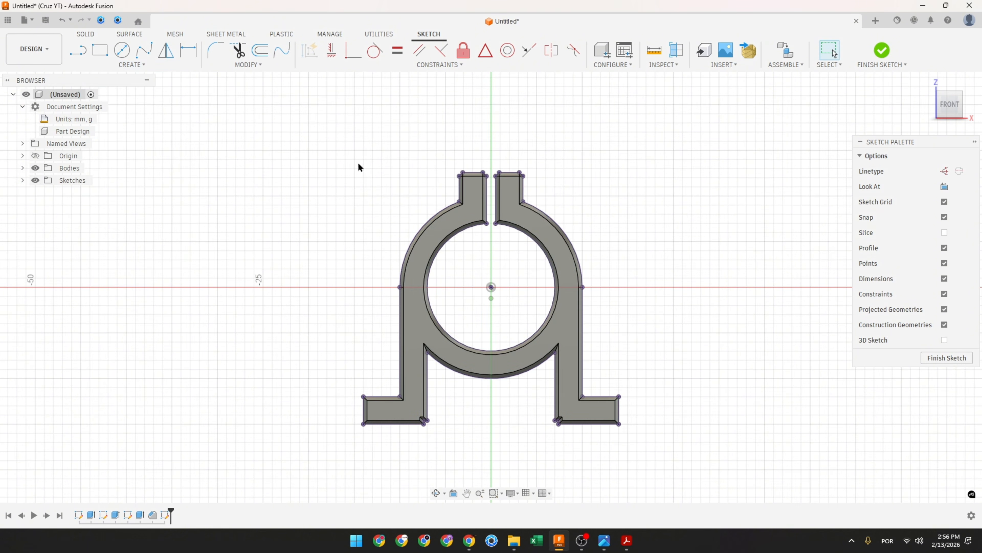
# Hide the bodies and draw a slanted line about 15 mm long from the right foot's upper outer corner to the outer arc.
pyautogui.press('l')
pyautogui.scroll(3, 653, 369)
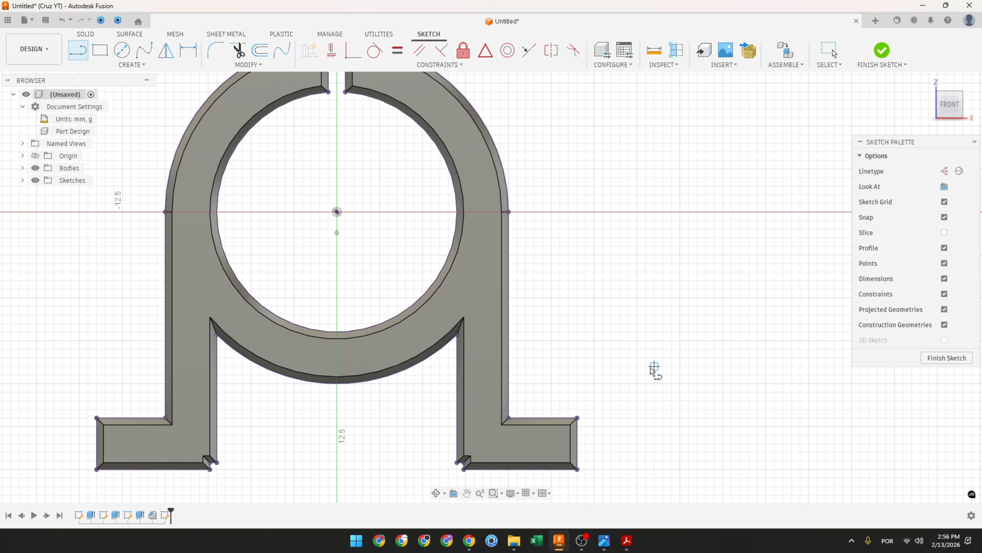
pyautogui.click(577, 418)
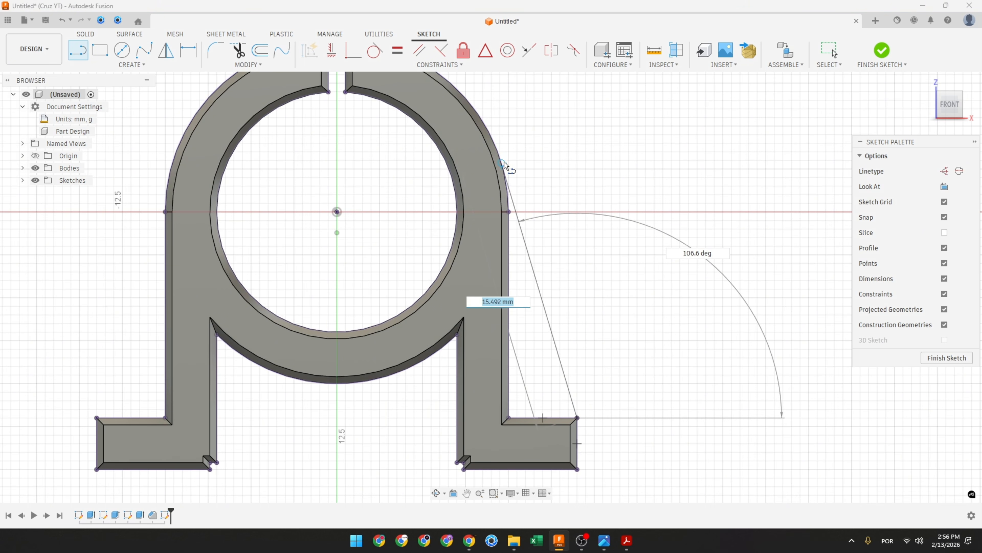
pyautogui.click(35, 168)
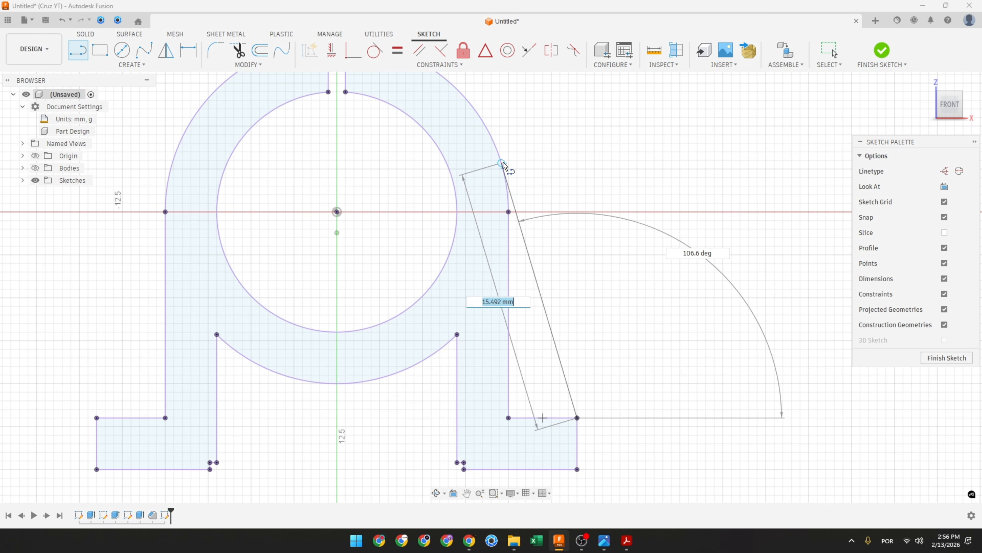
pyautogui.click(505, 177)
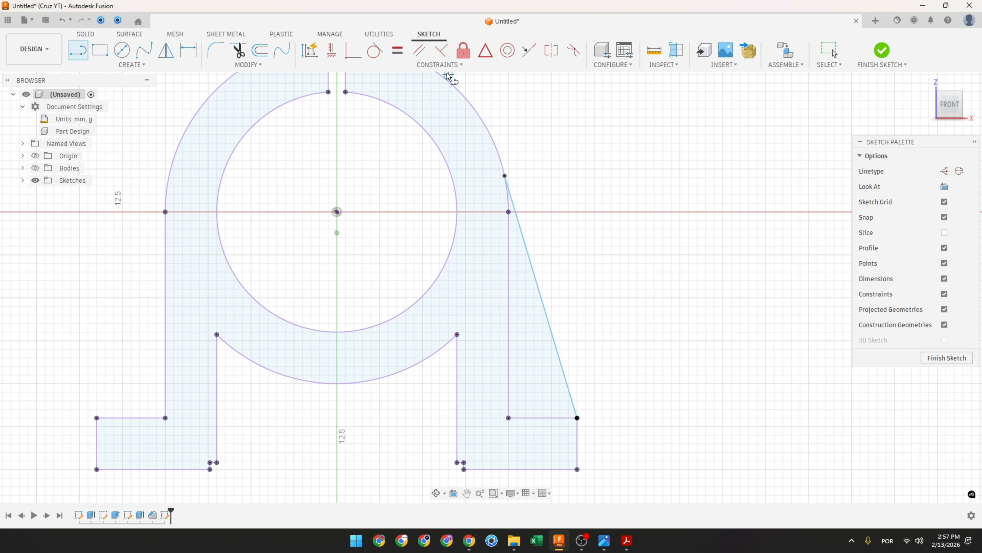
# Make the slanted line tangent to the outer arc and finish the sketch.
pyautogui.click(374, 51)
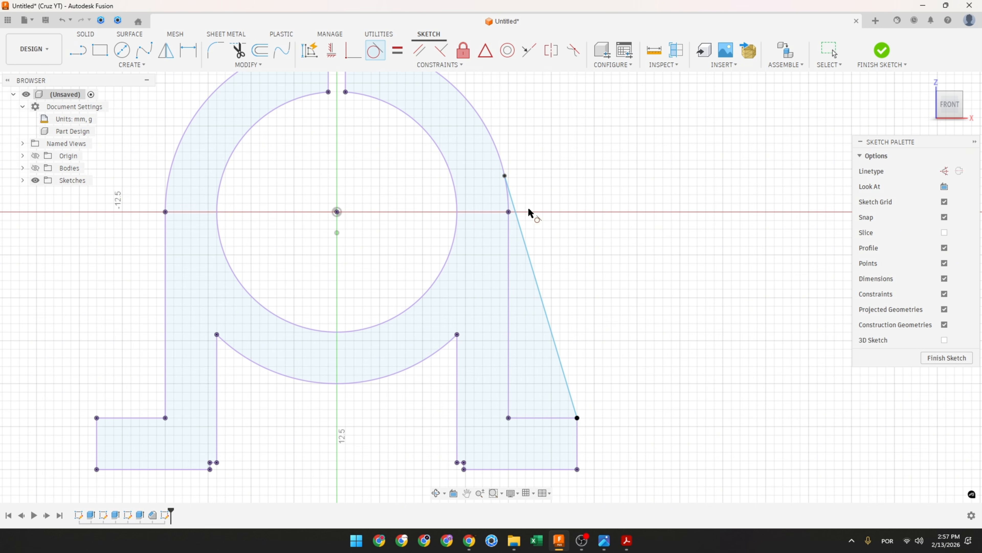
pyautogui.click(521, 228)
pyautogui.click(489, 136)
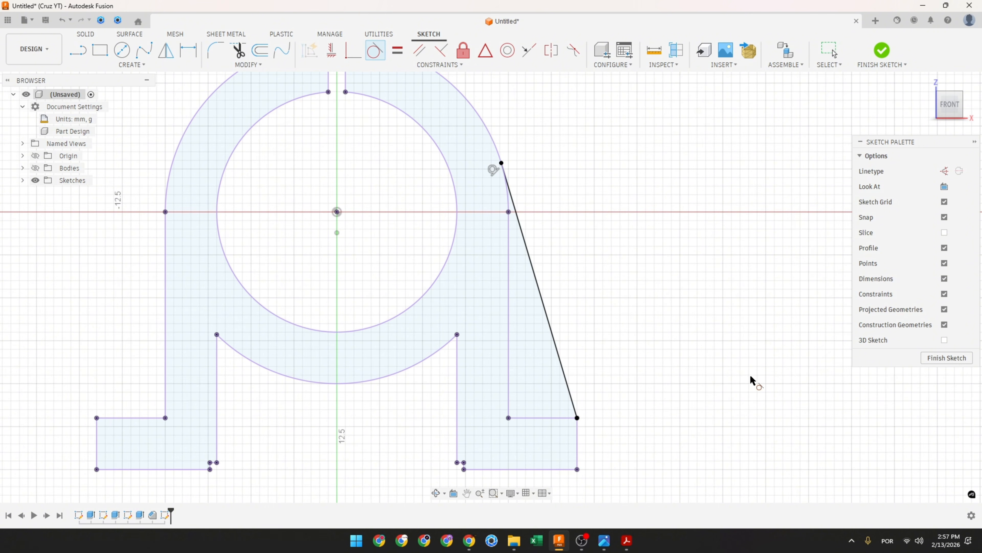
pyautogui.click(882, 50)
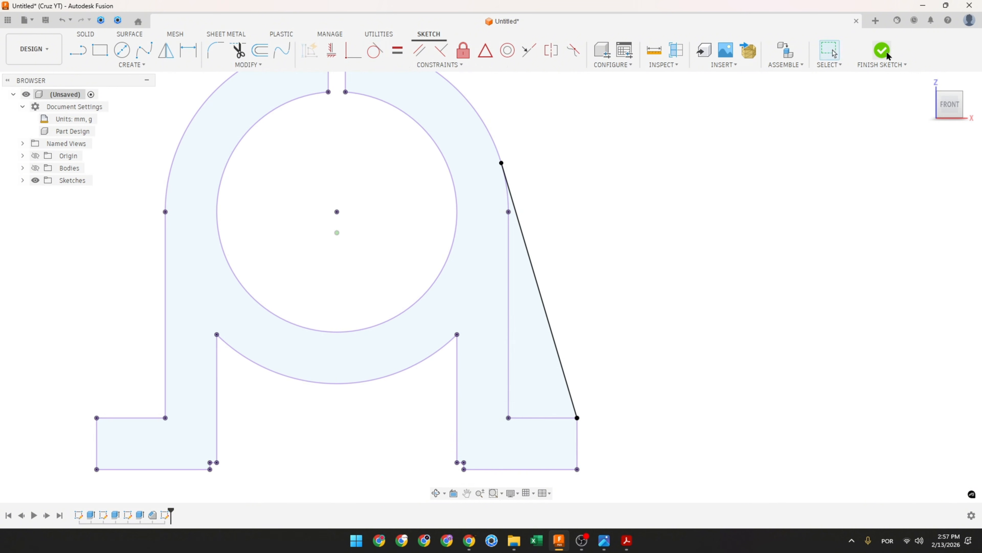
# Show the bodies again and create a 3 mm thick Rib from the slanted tangent line, flipping its direction toward the bracket body.
pyautogui.click(35, 168)
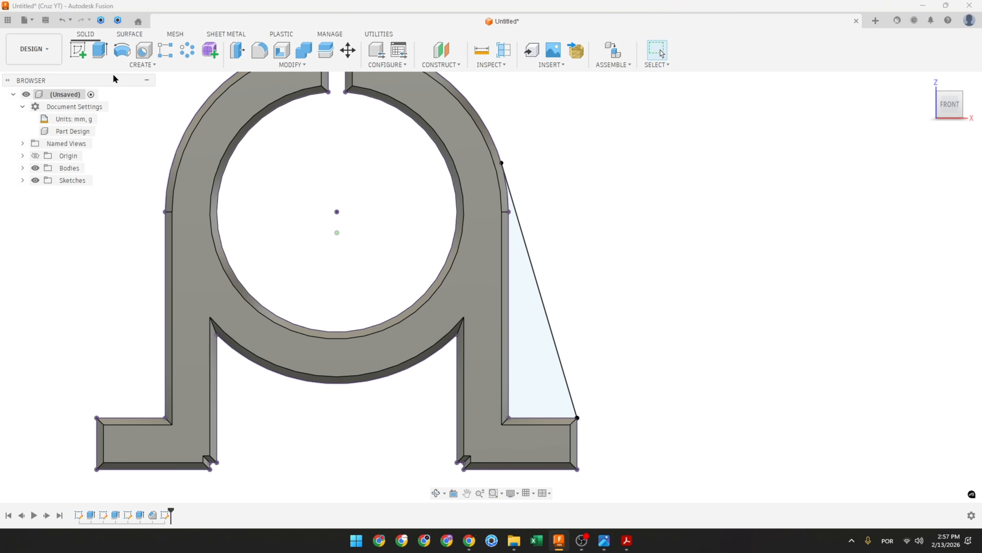
pyautogui.click(142, 64)
pyautogui.click(83, 162)
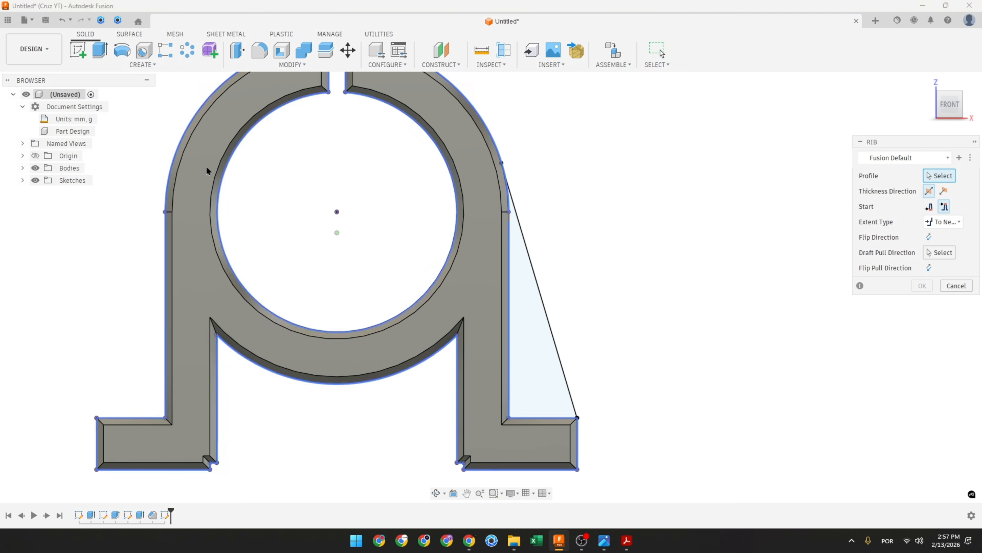
pyautogui.press('F6')
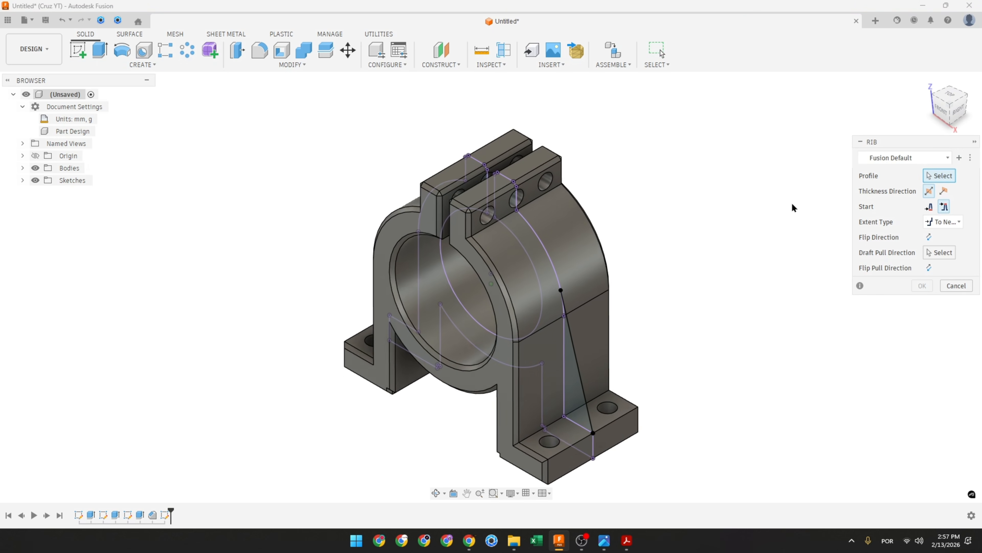
pyautogui.click(594, 371)
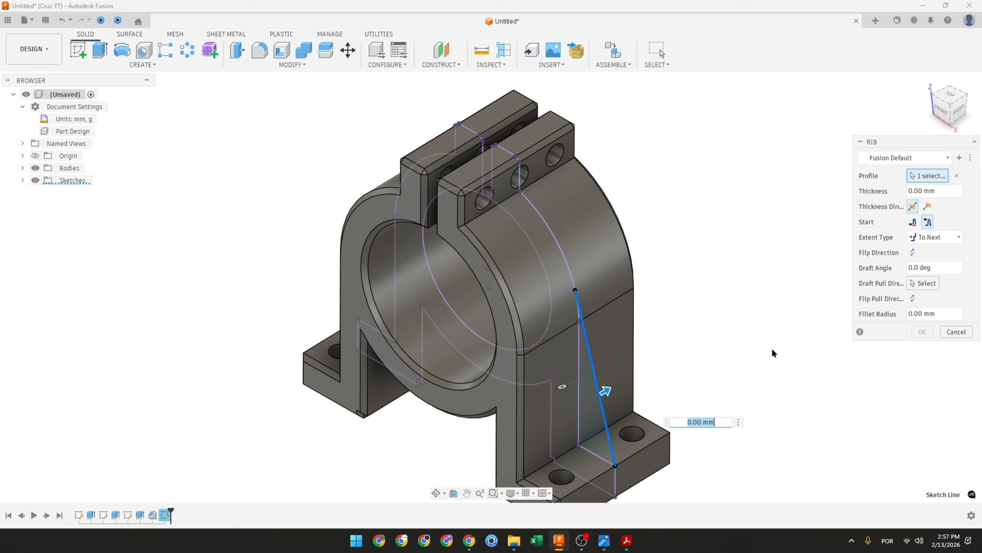
pyautogui.click(928, 190)
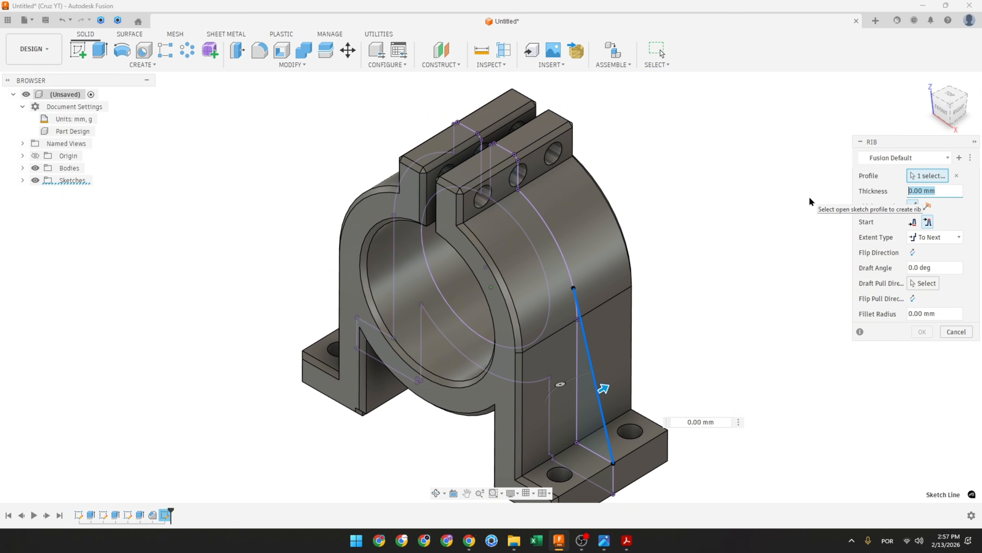
pyautogui.write('3')
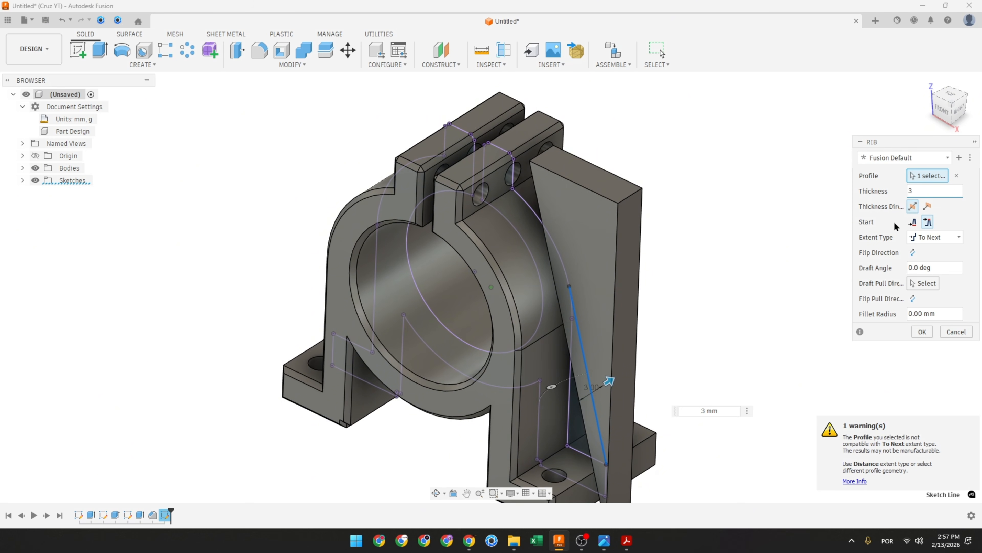
pyautogui.click(912, 253)
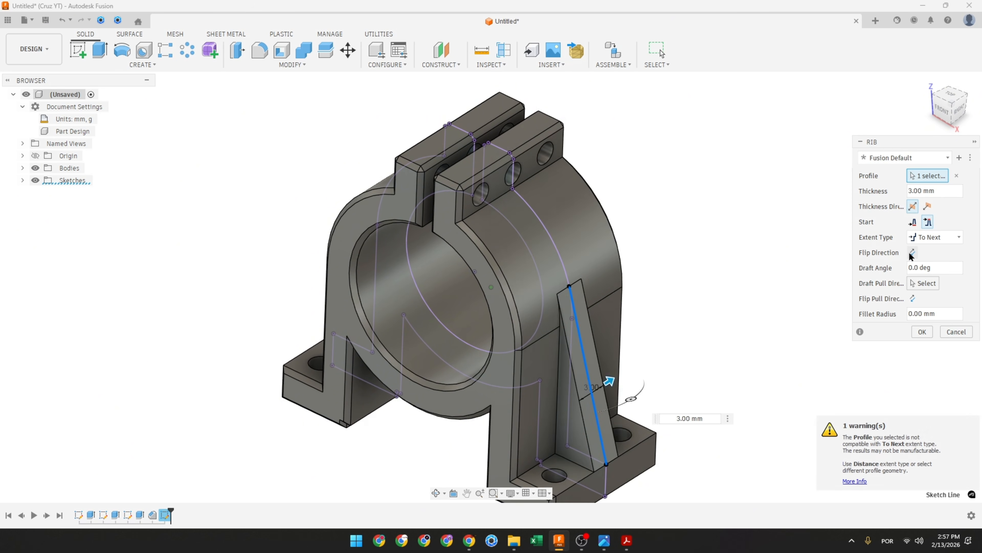
pyautogui.click(922, 331)
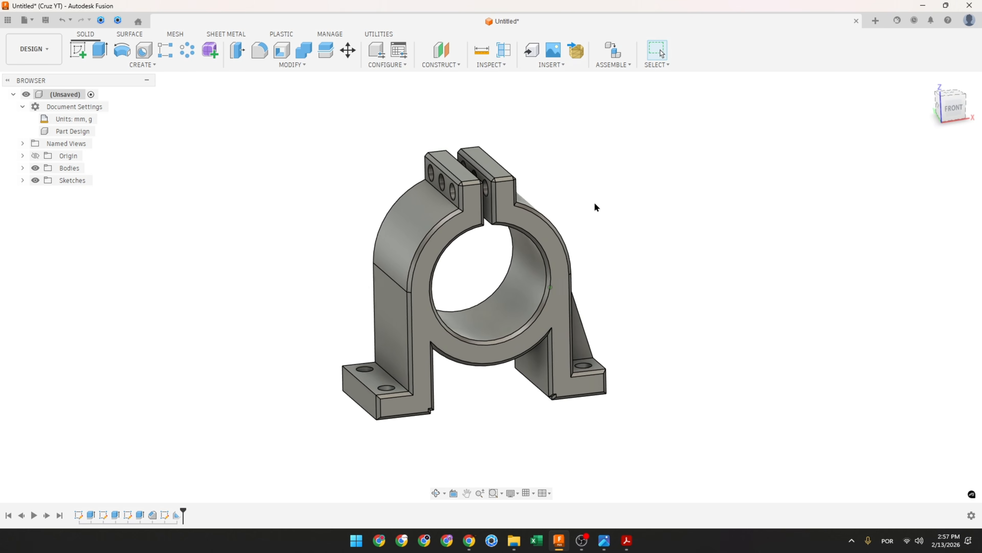
# Mirror the rib feature to the bracket's opposite side about the vertical origin plane perpendicular to the X axis.
pyautogui.click(142, 65)
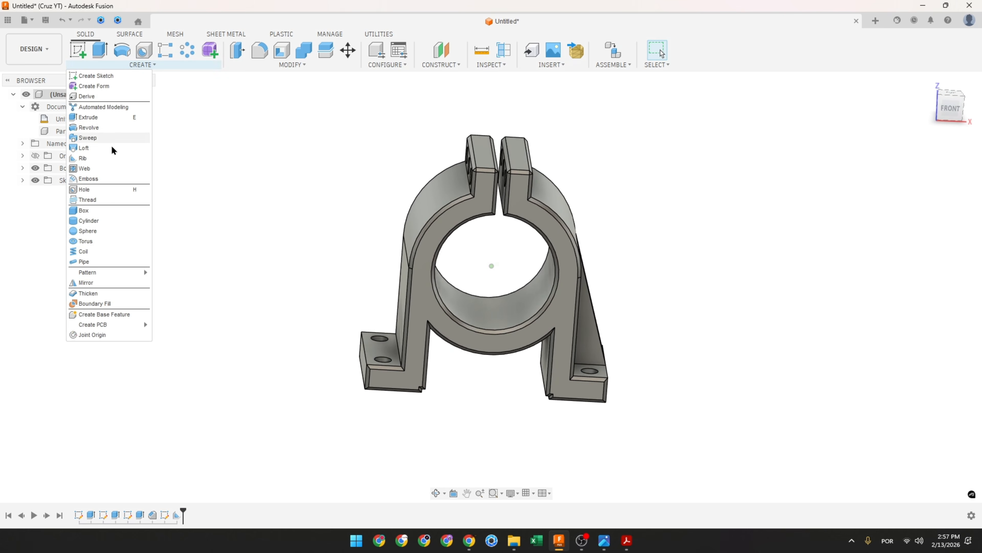
pyautogui.click(93, 287)
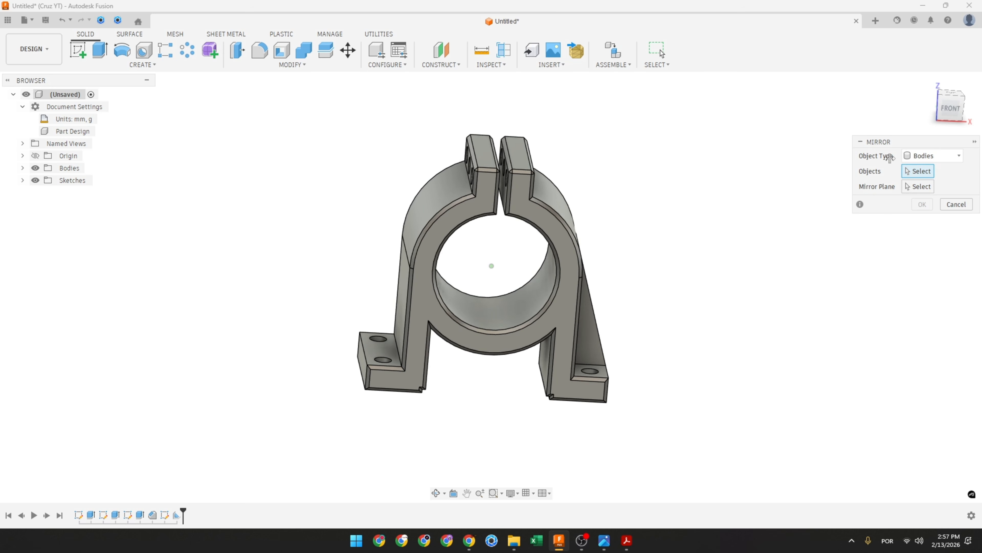
pyautogui.click(942, 154)
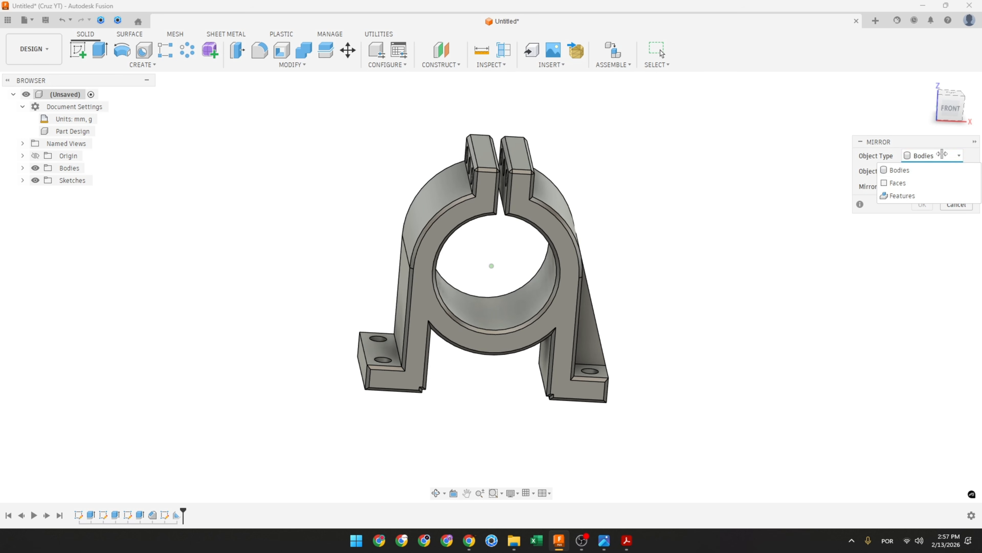
pyautogui.click(906, 196)
pyautogui.keyDown('shift'); pyautogui.moveTo(854, 207); pyautogui.dragTo(717, 295, button='middle'); pyautogui.keyUp('shift')
pyautogui.scroll(2, 699, 293)
pyautogui.click(619, 359)
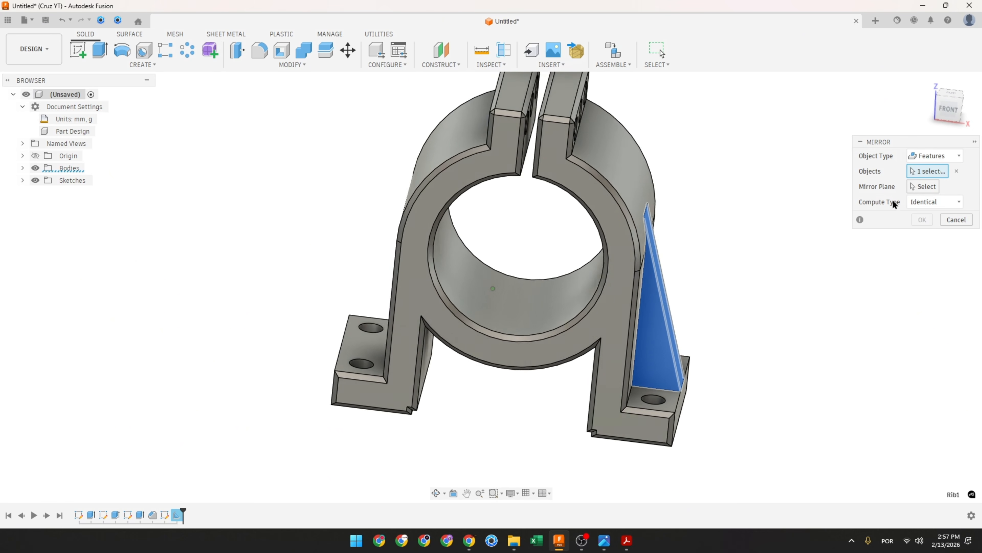
pyautogui.click(917, 188)
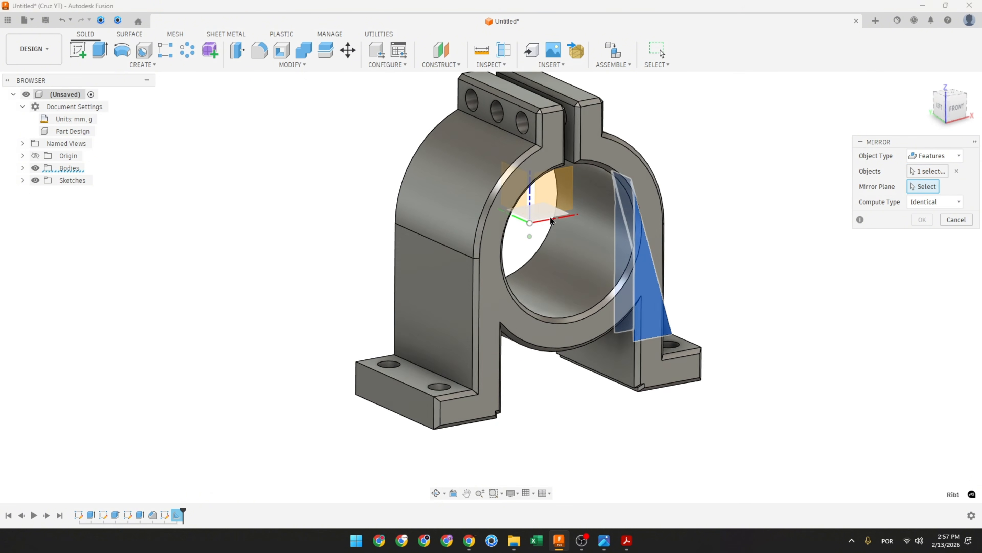
pyautogui.click(521, 205)
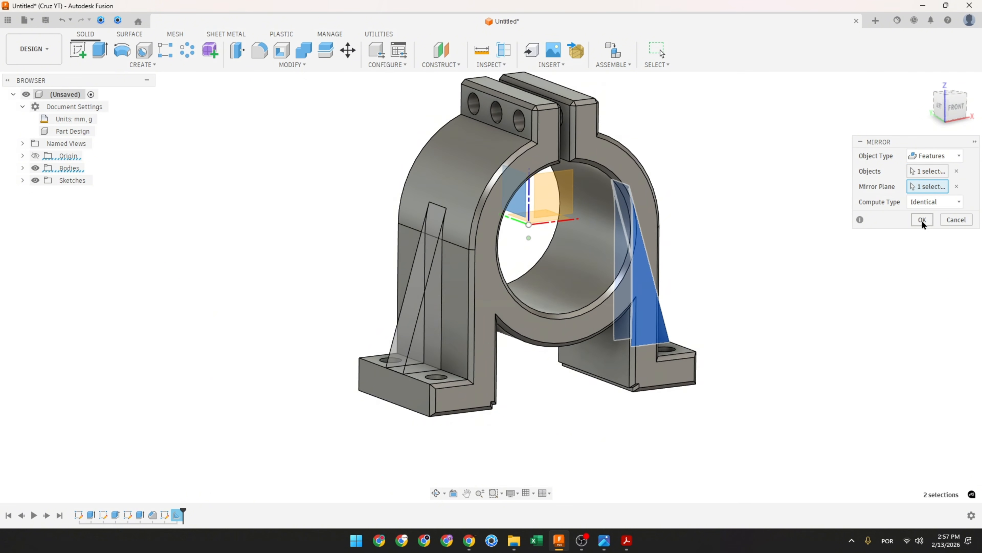
pyautogui.click(922, 219)
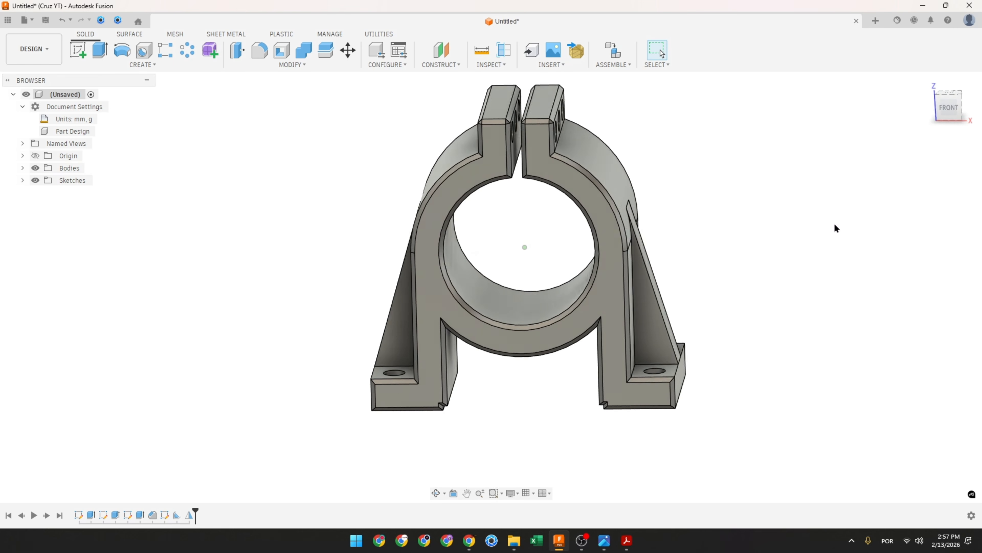